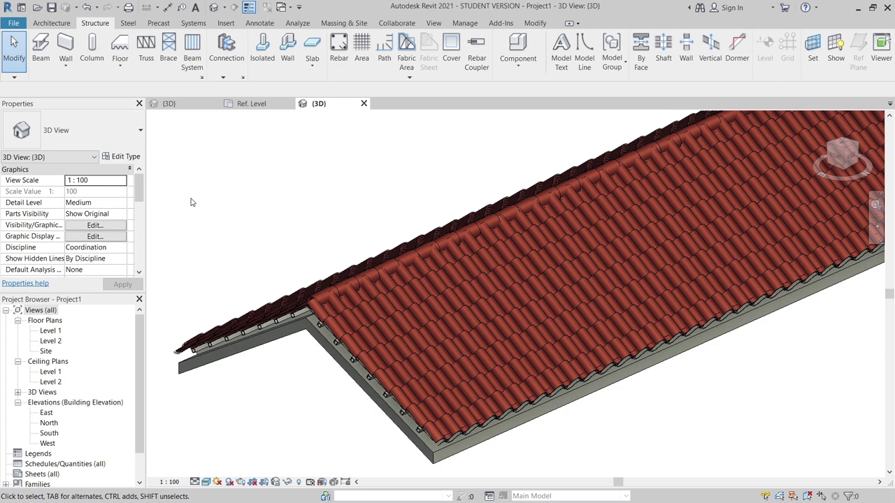
Examine the finished tiled roof in Project1, the roof curtain panel tile family and the Spanish ridge tile family.
scroll(307, 216, up, 2)
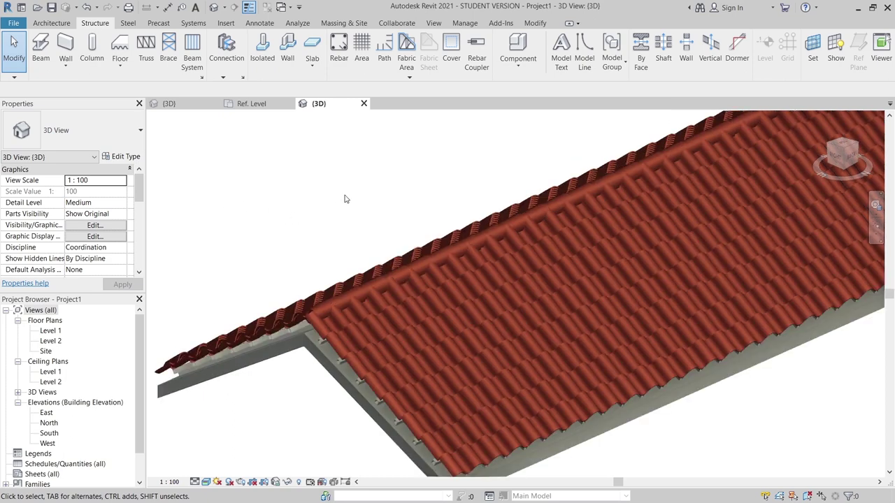
click(177, 106)
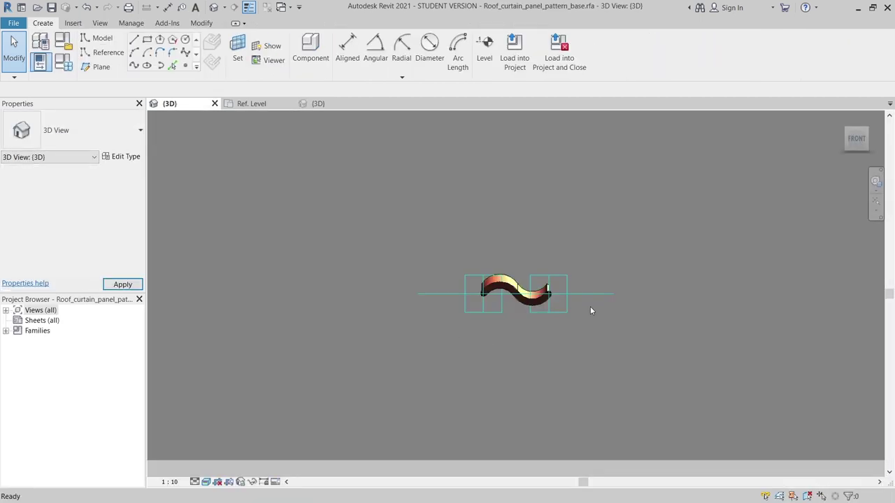
shift+middle_drag(618, 303, 549, 339)
scroll(549, 336, up, 4)
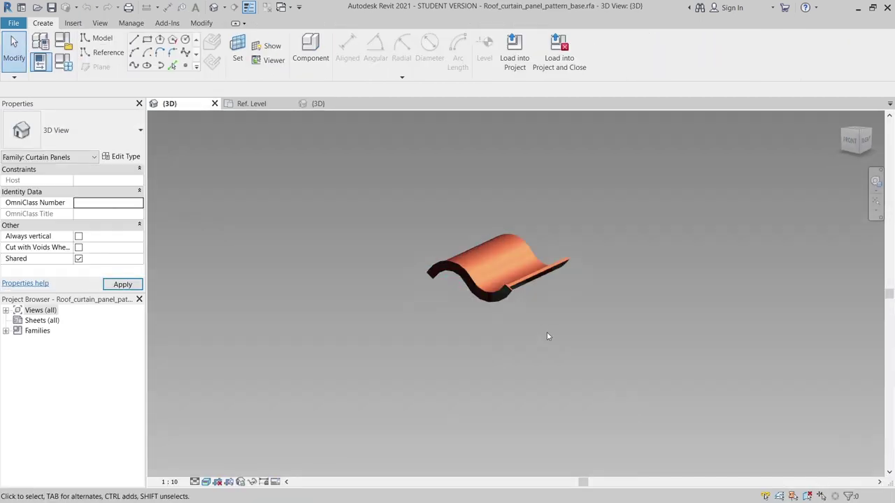
click(261, 105)
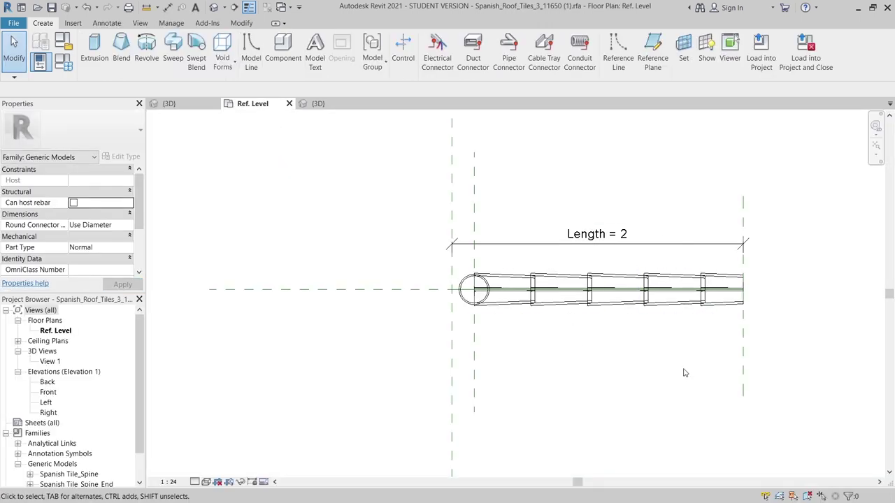
middle_drag(550, 340, 443, 338)
scroll(443, 337, up, 2)
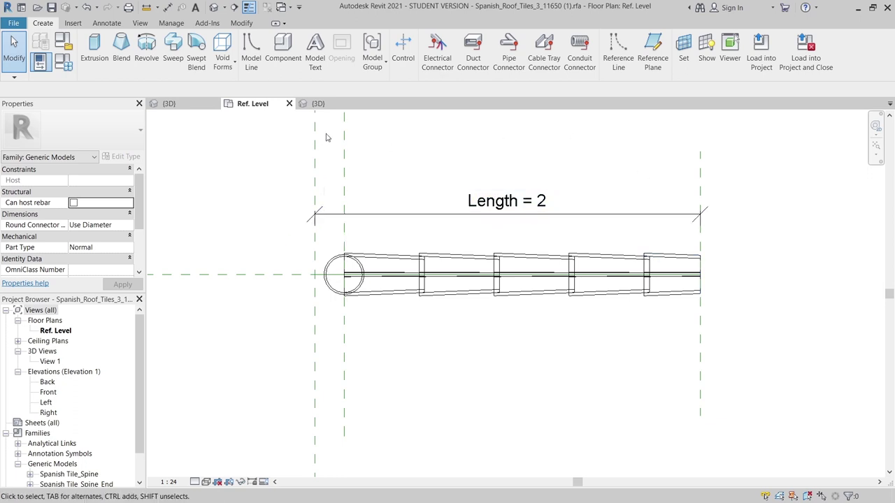
click(323, 103)
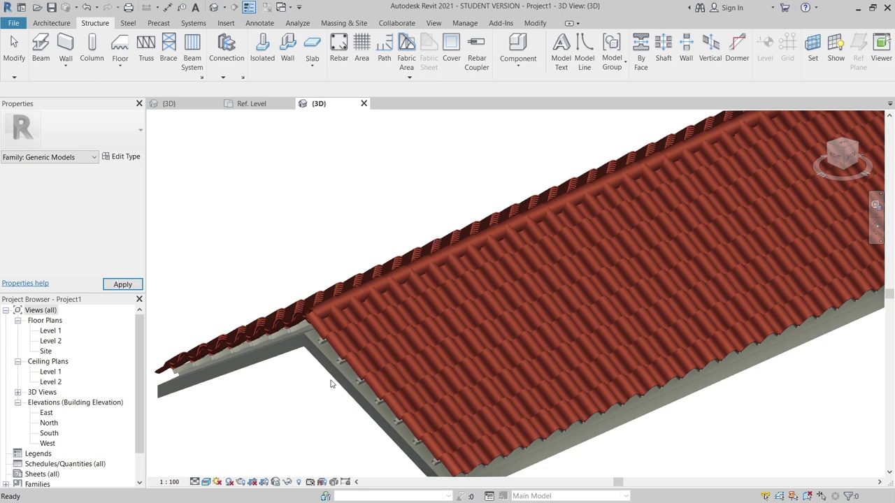
scroll(329, 384, up, 3)
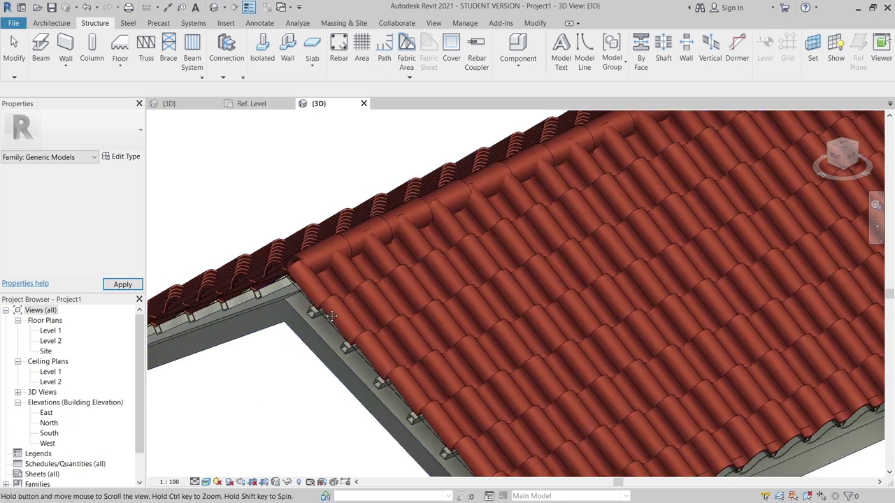
middle_drag(329, 408, 348, 410)
click(316, 389)
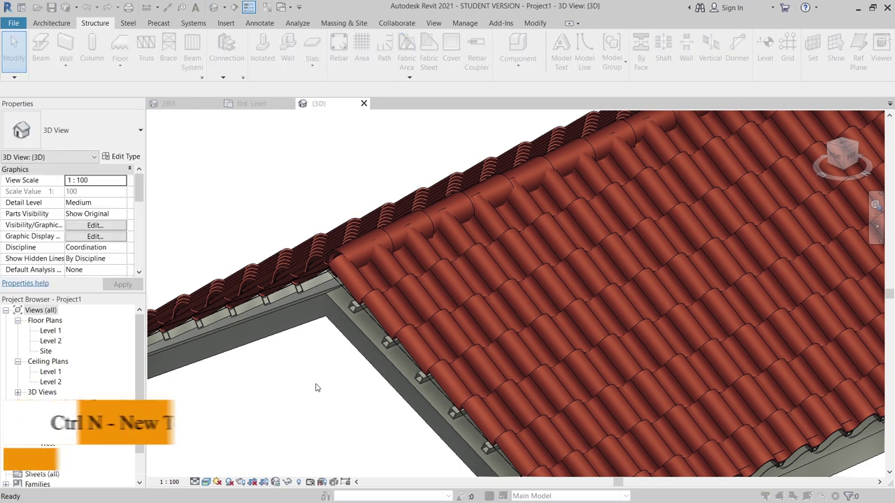
Create a new project from the Metric-Architectural Template.
key(ctrl+n)
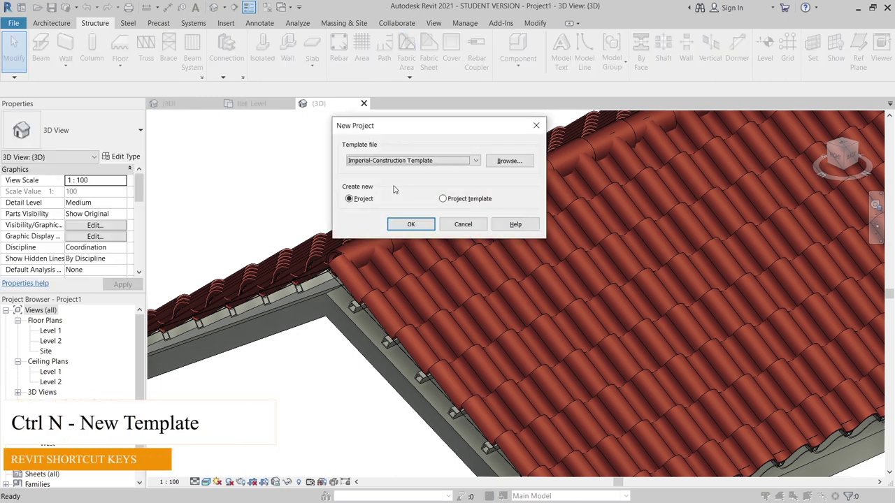
click(417, 160)
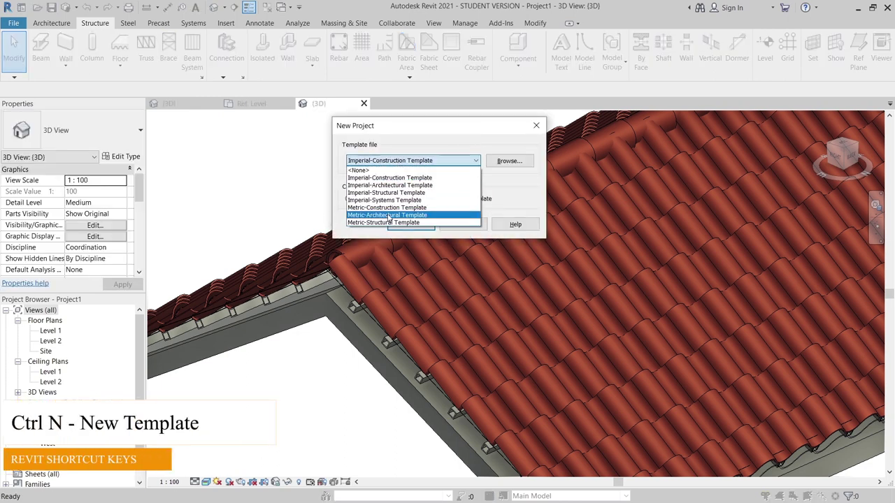
click(388, 215)
click(411, 224)
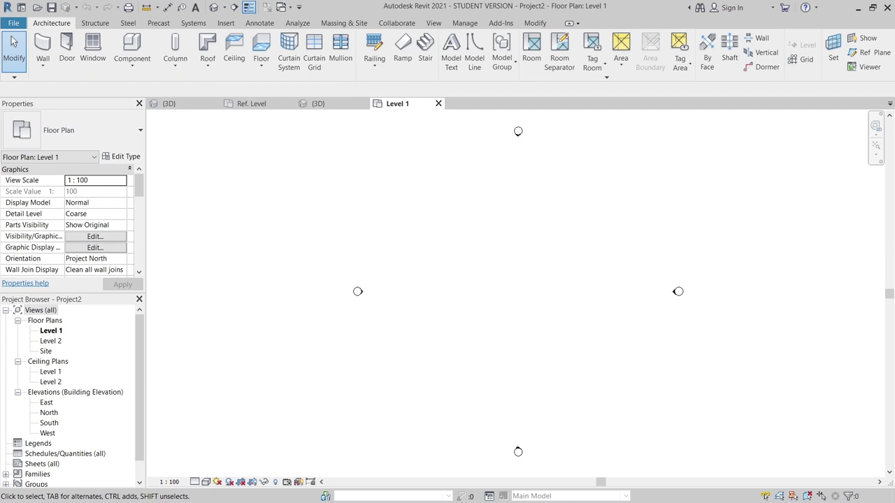
Load the Roof_curtain_panel_pattern_base family into Project2 only and close the family.
click(170, 103)
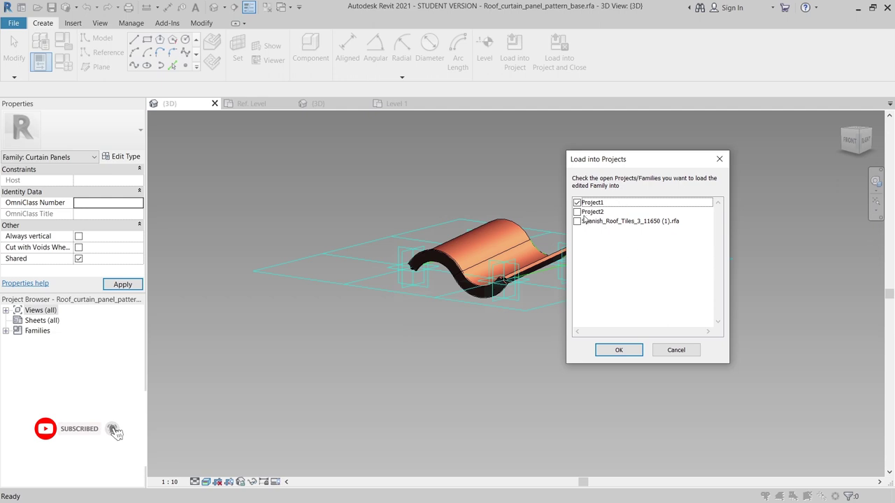
click(577, 212)
click(577, 203)
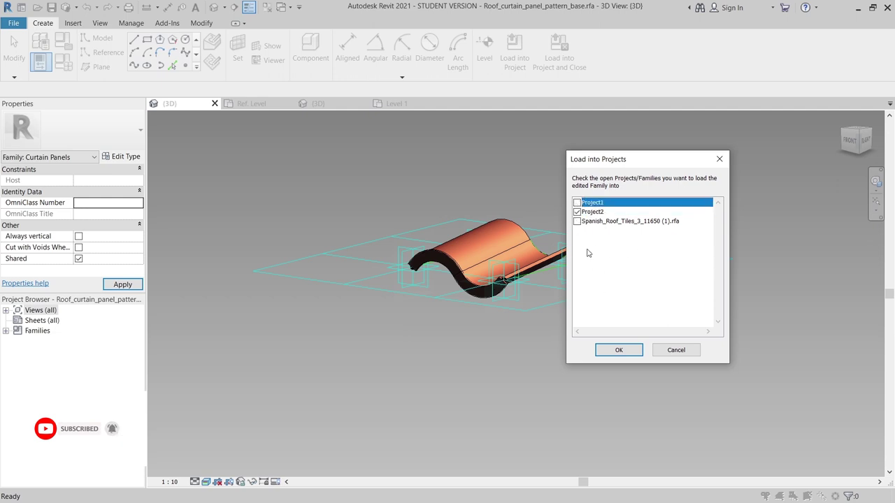
click(617, 349)
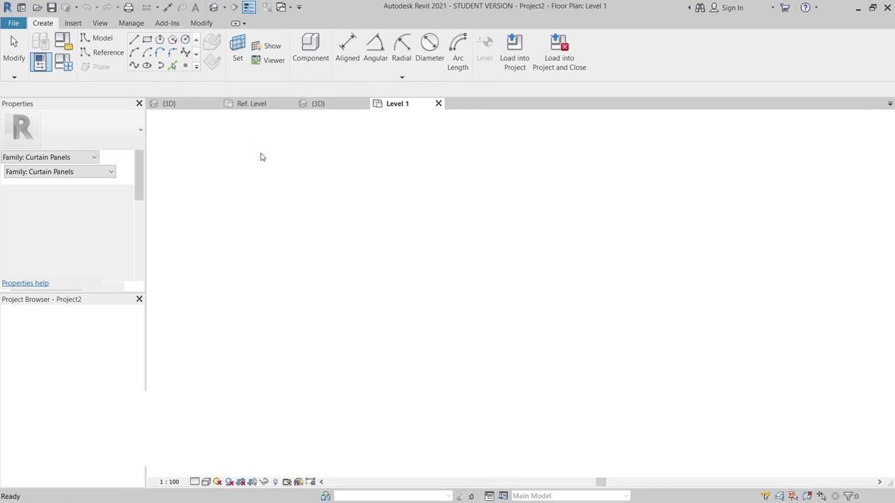
Load the Spanish_Roof_Tiles_3_11650 (1) family into Project2 and close it without saving, placing no instance.
click(249, 104)
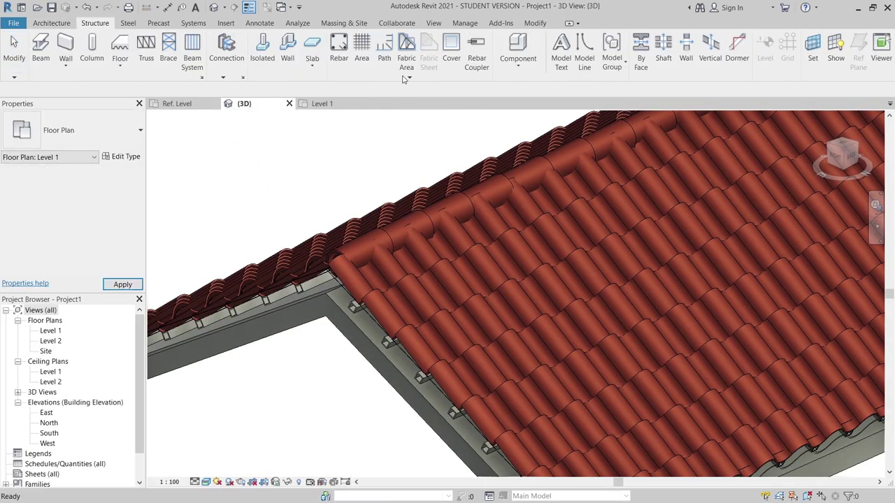
click(198, 104)
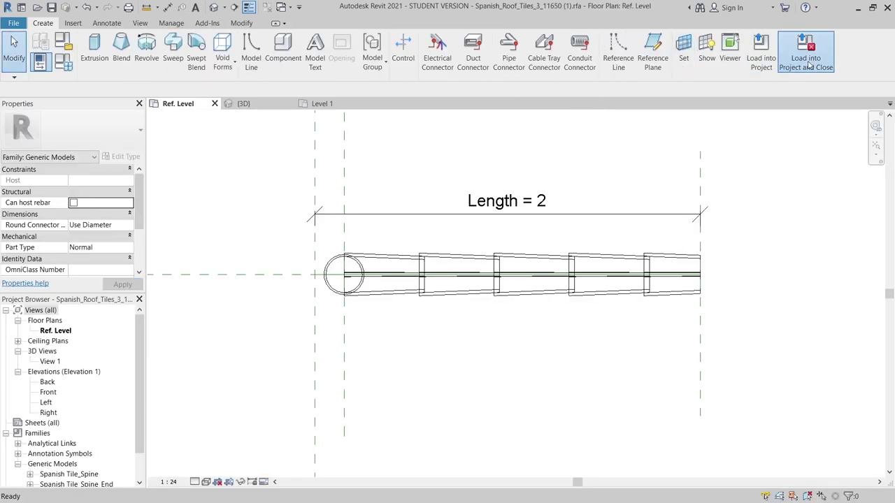
click(805, 51)
click(619, 349)
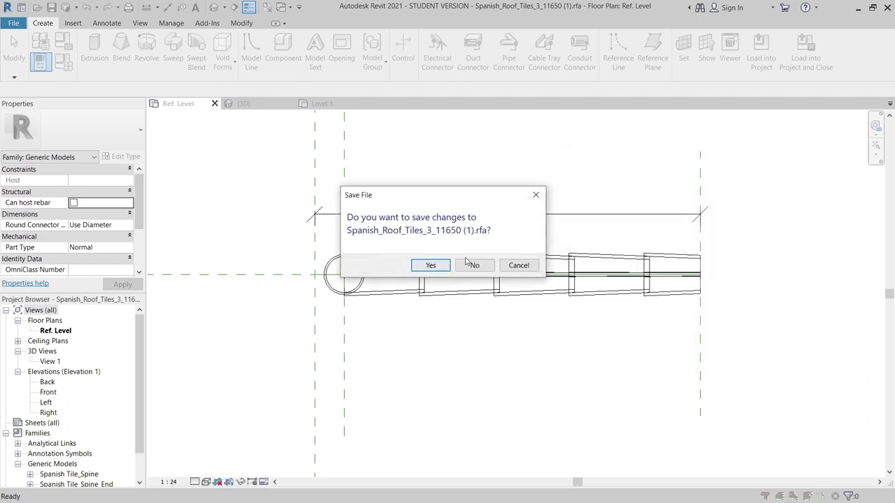
click(475, 265)
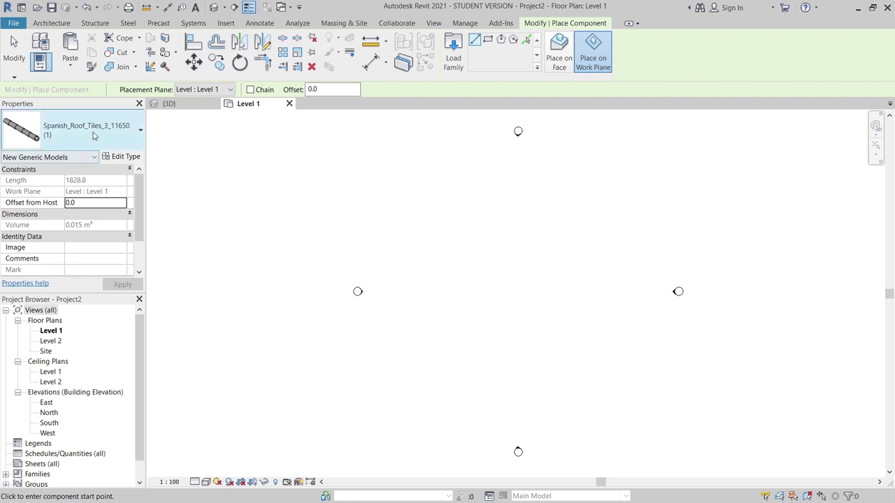
key(Escape)
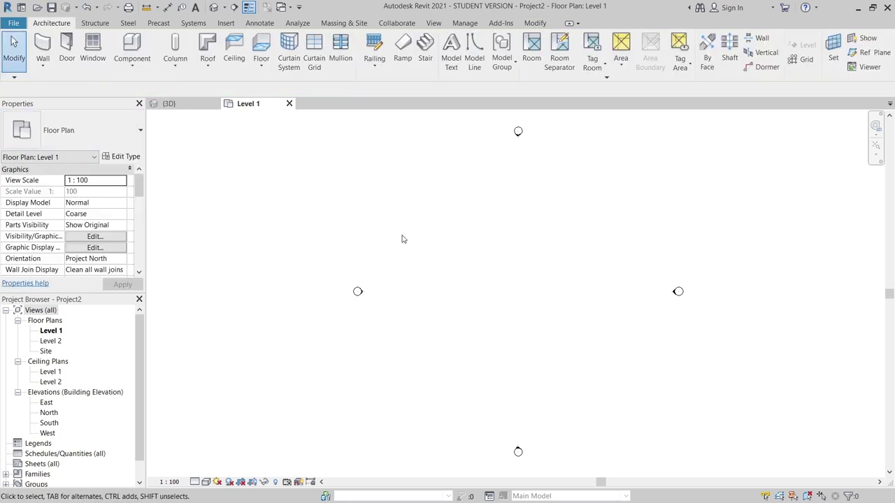
Open the default 3D view of Project2 and close the Level 1 floor plan.
click(214, 7)
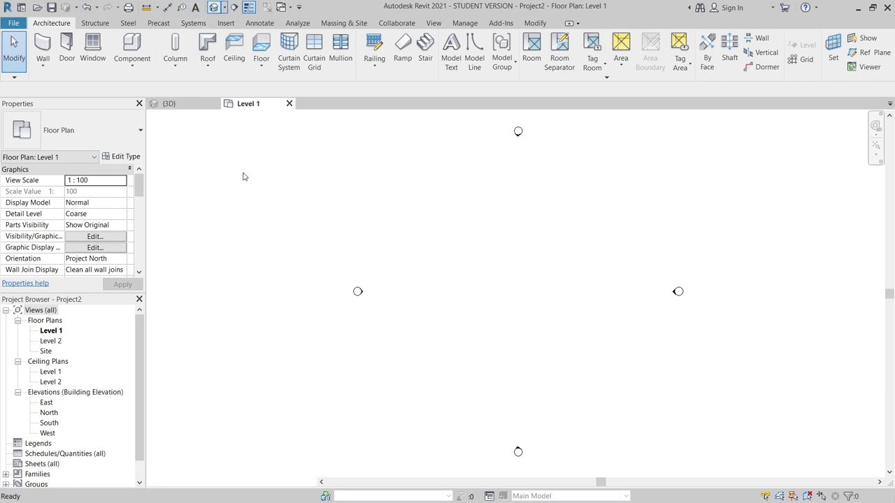
click(290, 103)
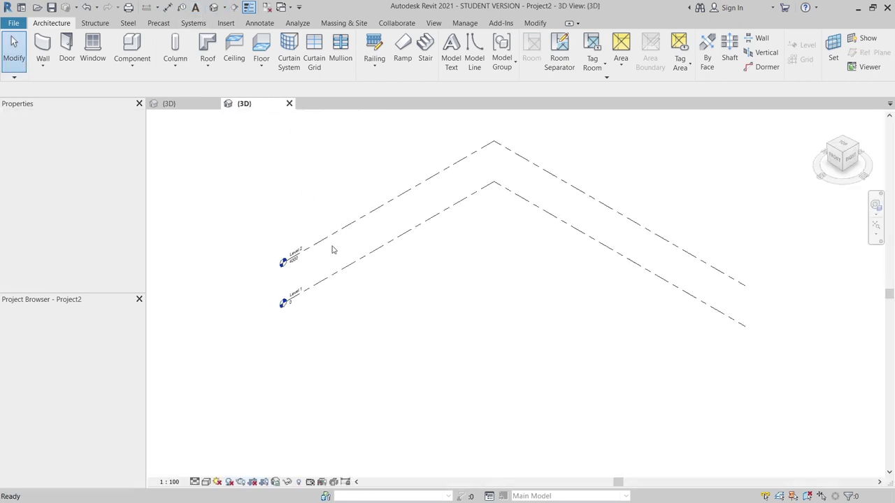
Temporarily isolate Level 1 and Level 2 in the 3D view.
drag(353, 317, 329, 159)
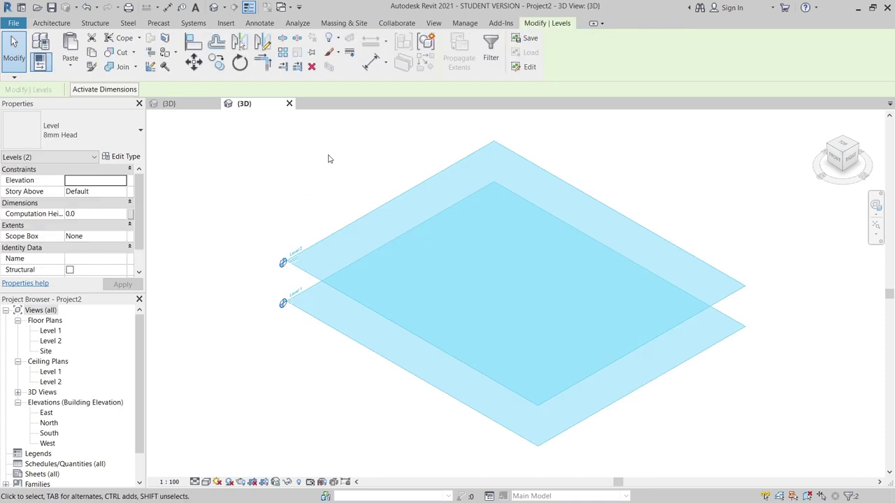
key(h)
key(i)
click(329, 156)
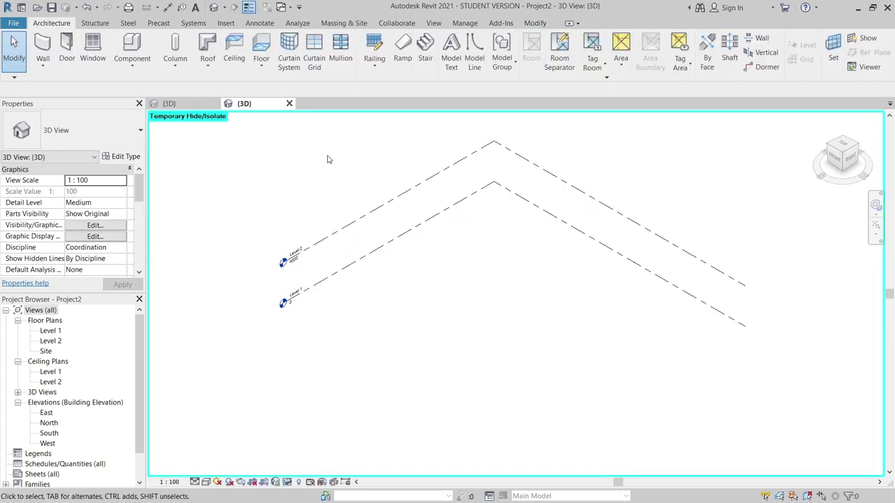
Try to hide both levels temporarily in the 3D view, undo it and reset the temporary hide/isolate mode.
drag(407, 336, 296, 167)
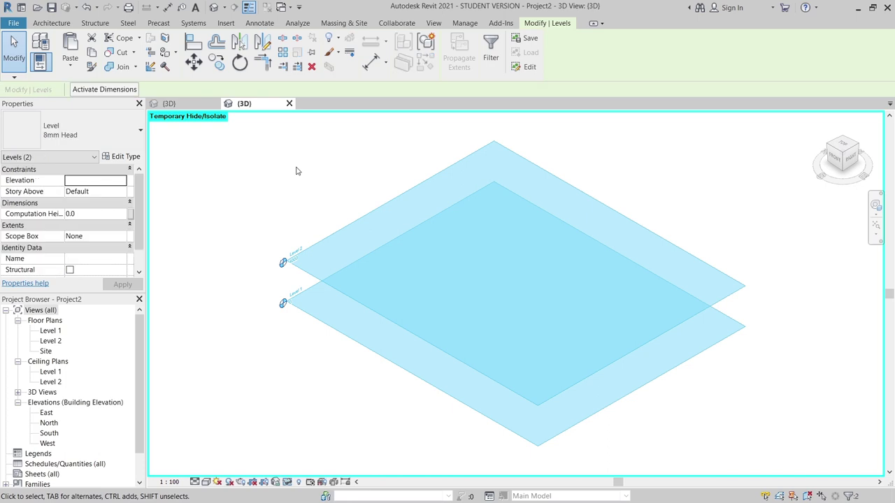
key(h)
key(h)
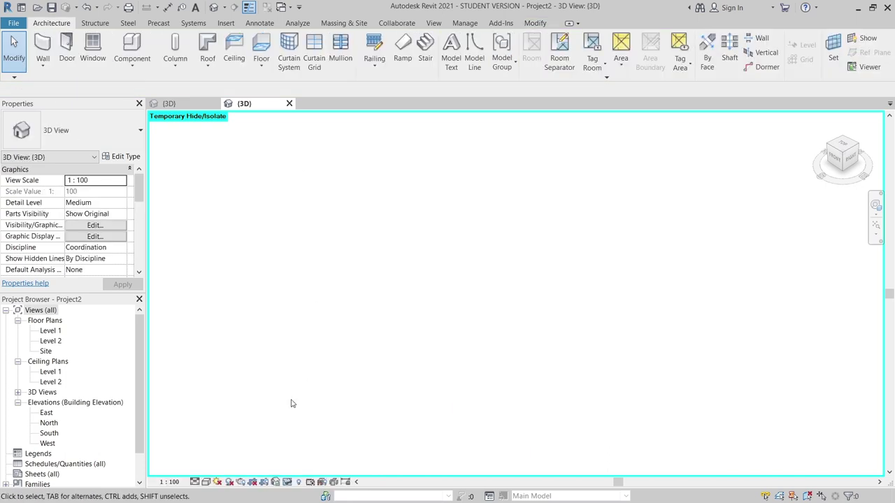
key(ctrl+z)
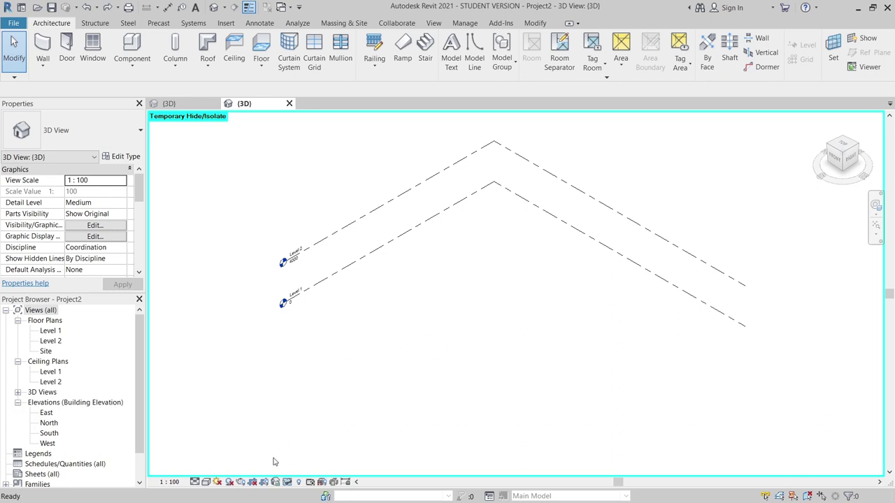
click(287, 482)
click(304, 470)
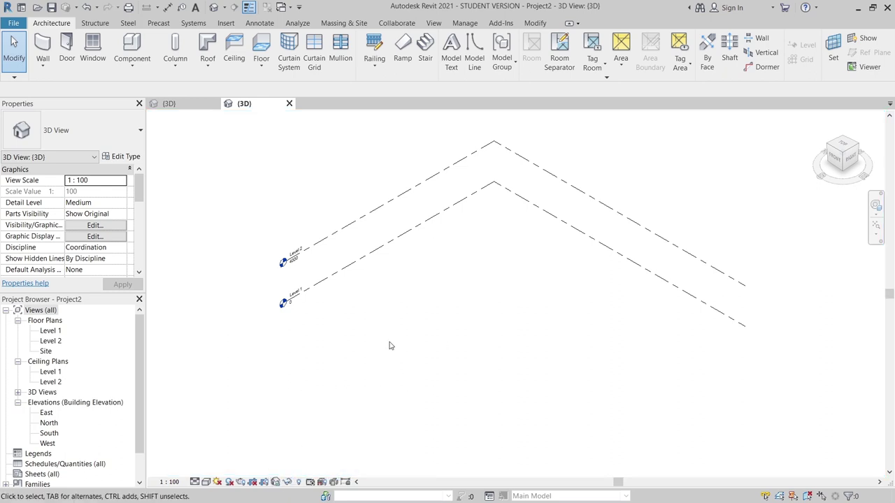
Turn off the Levels annotation category in the 3D view's visibility/graphic overrides.
key(v)
key(v)
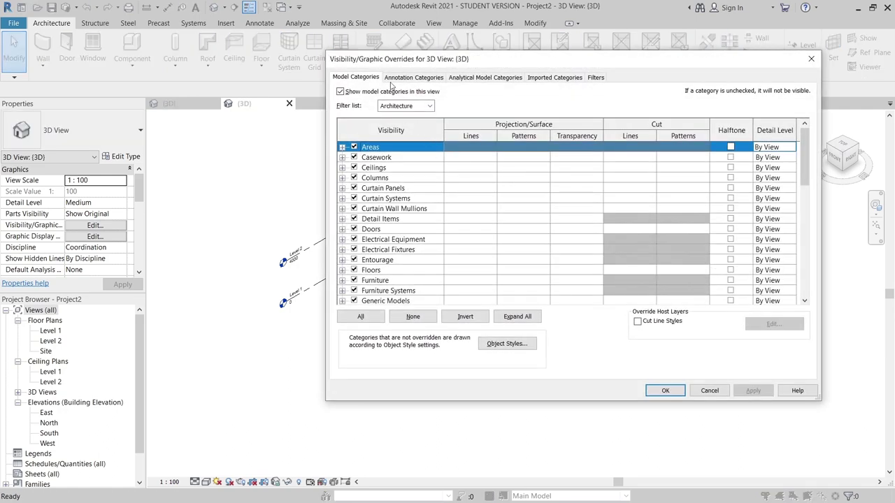
click(402, 78)
scroll(367, 270, down, 4)
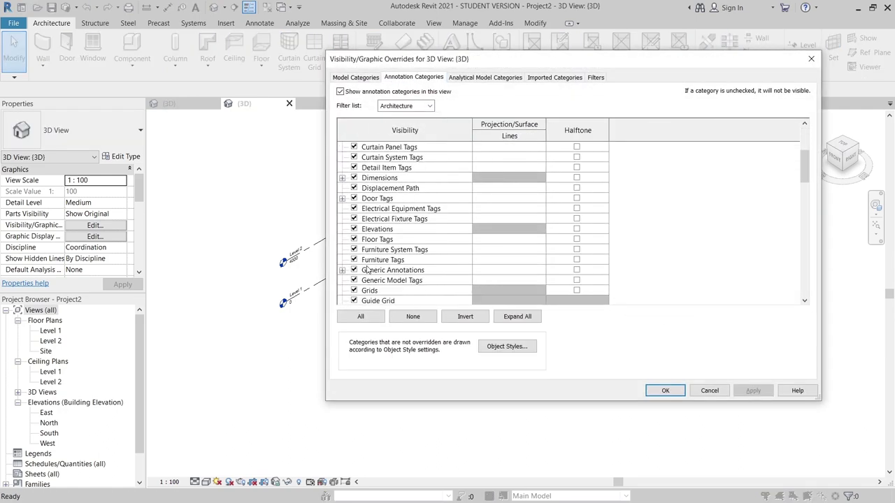
scroll(367, 270, down, 3)
click(354, 259)
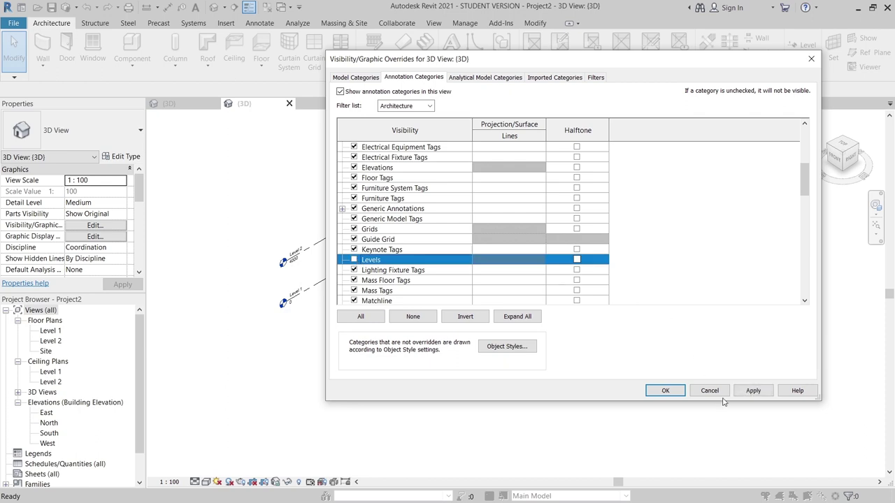
click(753, 391)
click(665, 391)
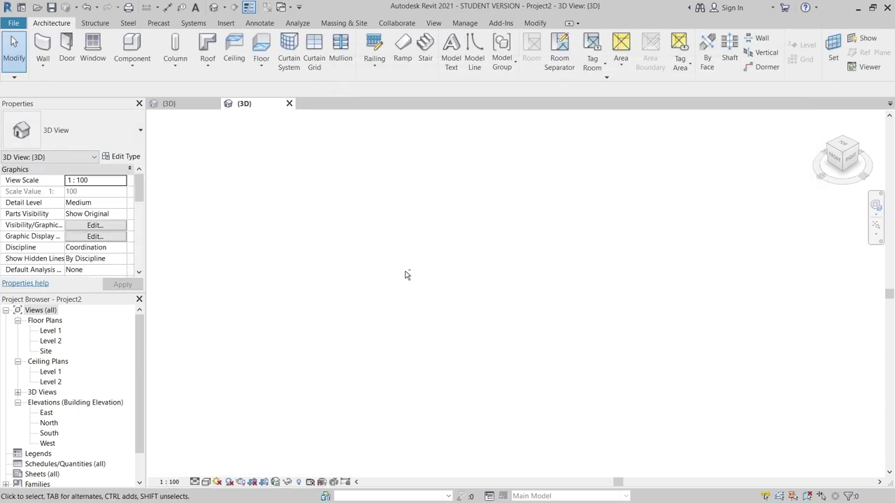
Start a footprint roof on Level 2 from the top view, with a rectangular boundary and the Generic - 125mm type.
click(844, 147)
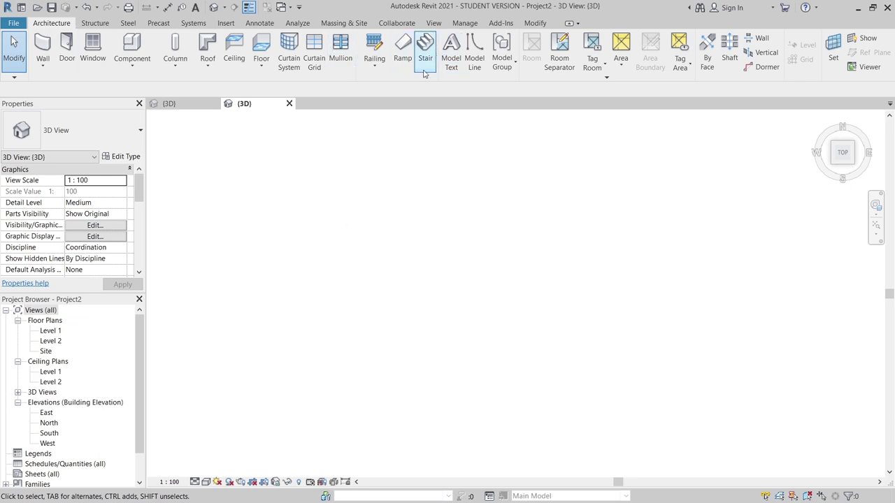
click(208, 48)
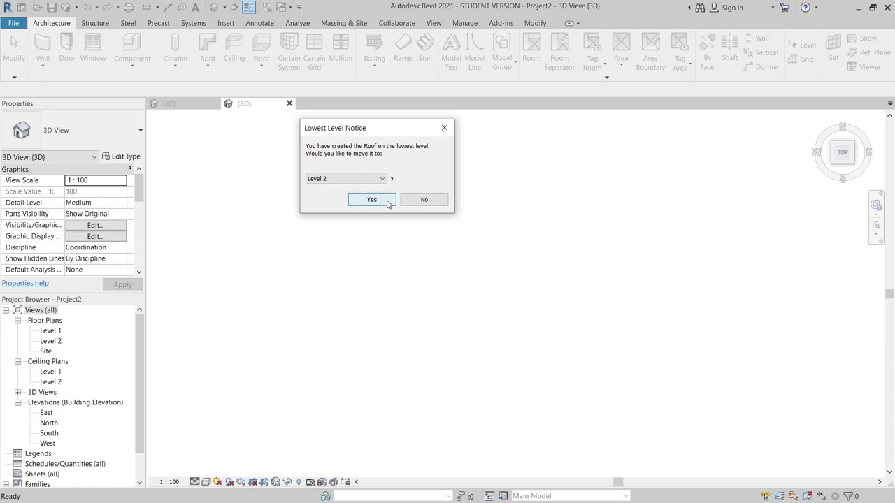
click(387, 201)
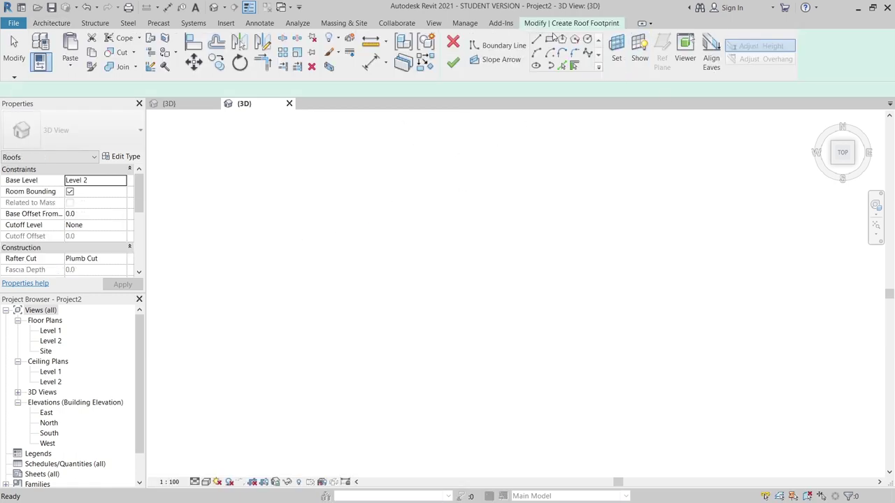
click(551, 41)
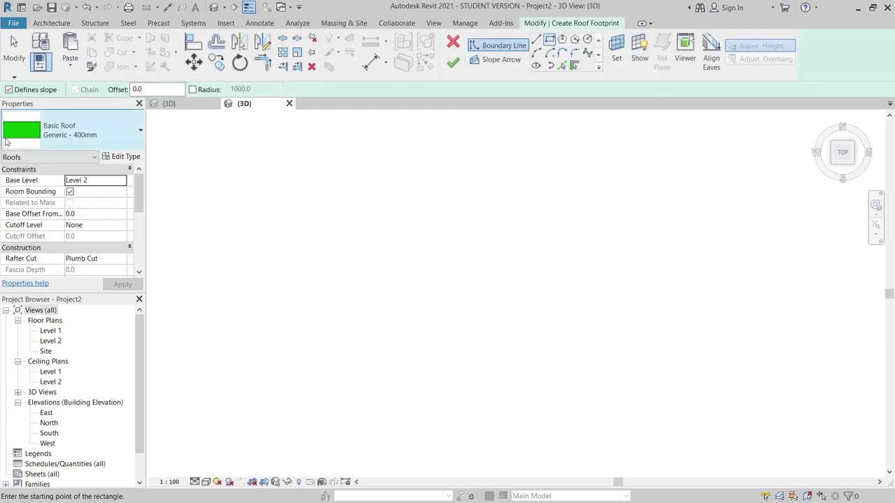
click(107, 133)
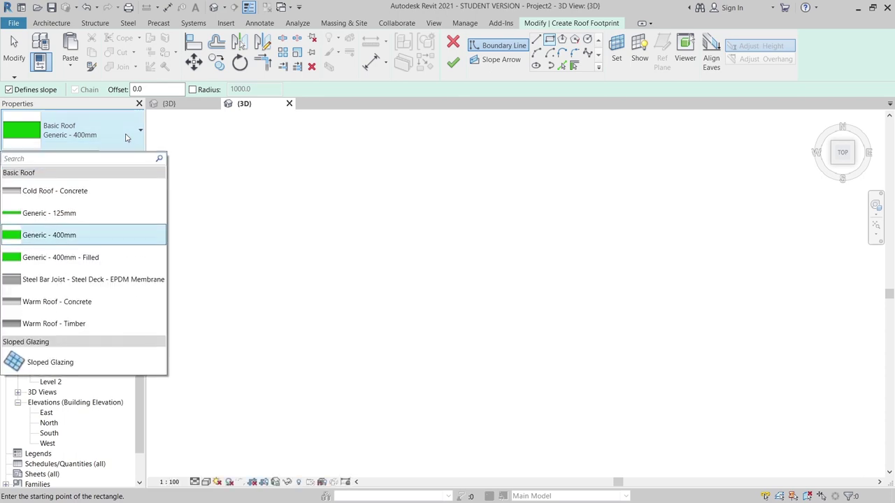
click(111, 219)
Sketch a rectangular roof boundary and set its width to 4 m and its length to 12 m.
click(409, 157)
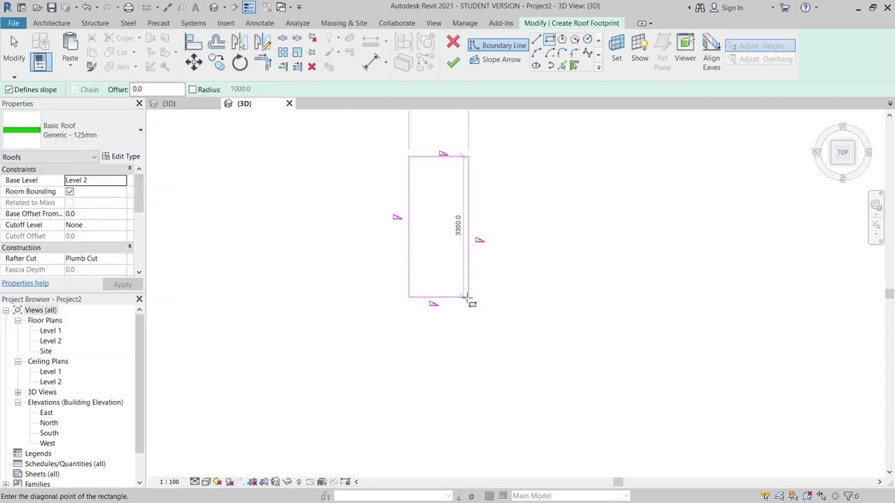
click(468, 297)
click(441, 322)
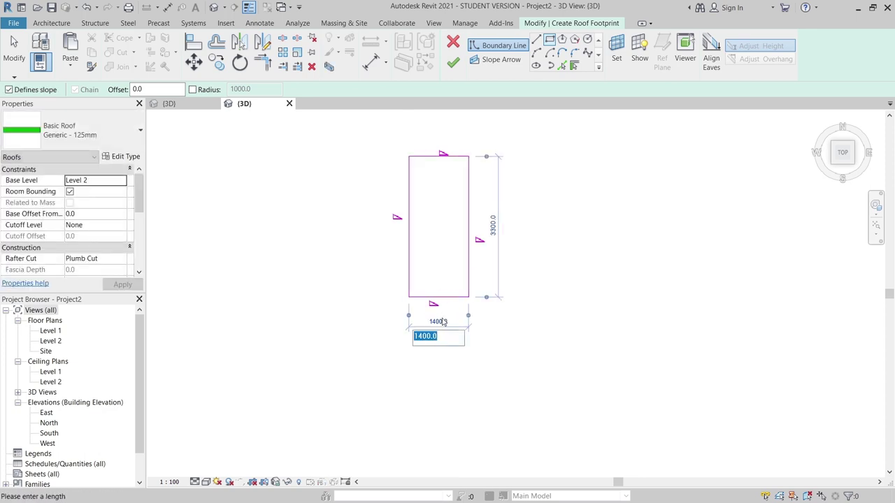
text(4m)
key(Return)
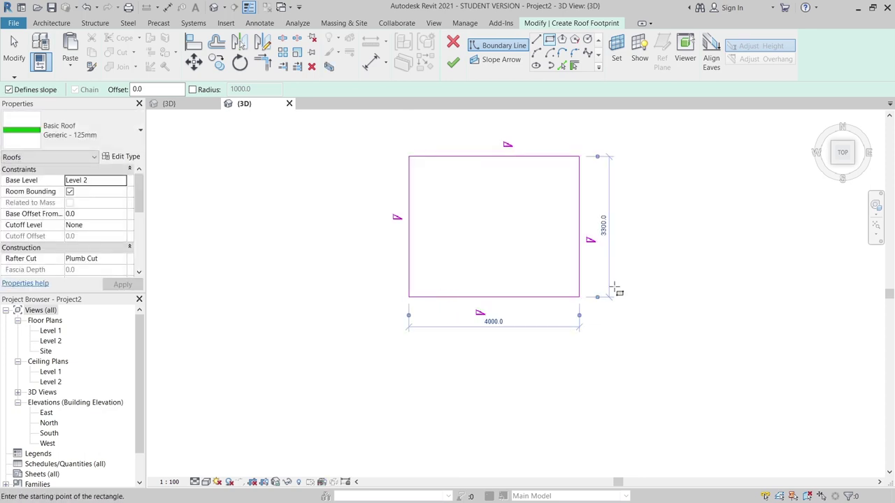
click(605, 230)
text(6m)
key(Return)
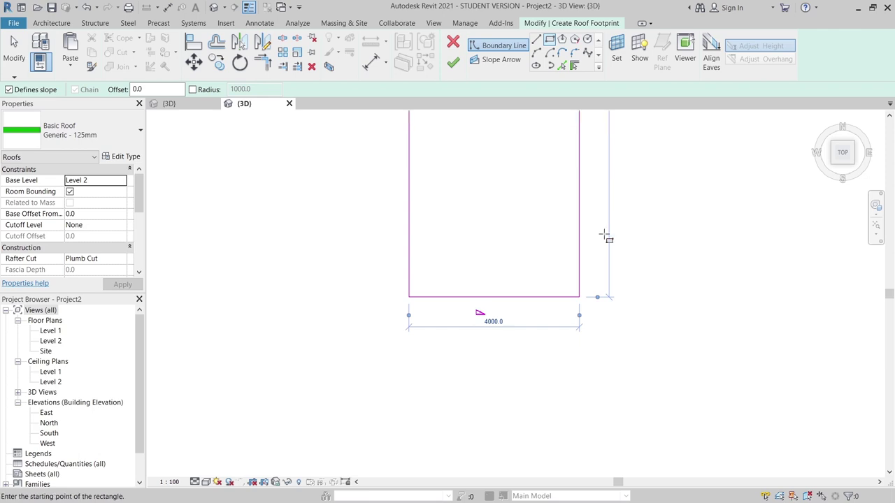
Remove the slope definition from the two short edges of the roof boundary and finish the roof.
key(Escape)
scroll(604, 239, down, 6)
middle_drag(604, 263, 561, 345)
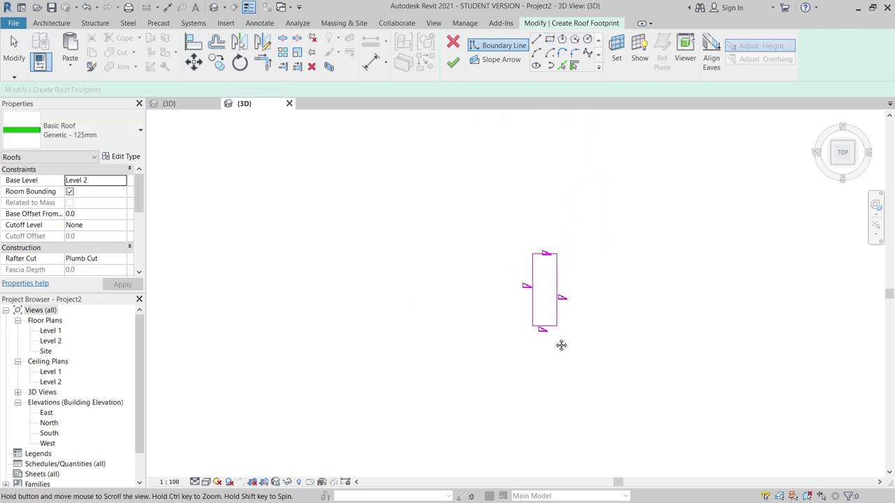
scroll(537, 308, up, 1)
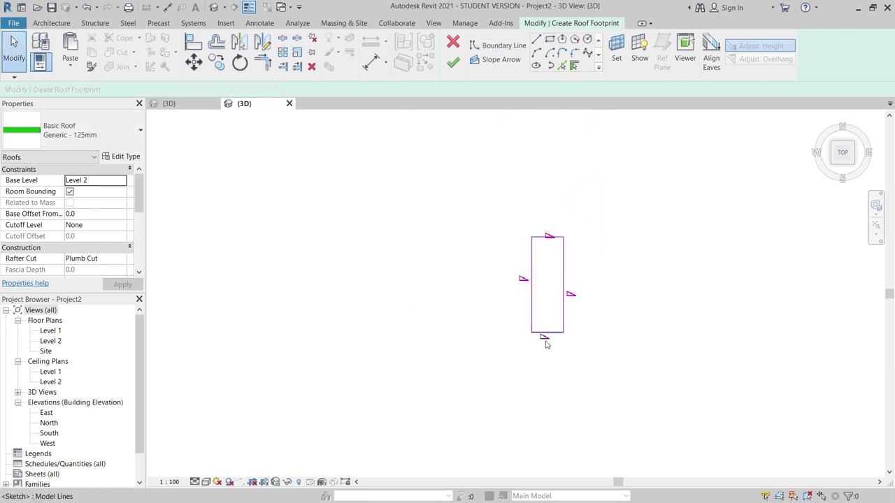
drag(543, 282, 538, 197)
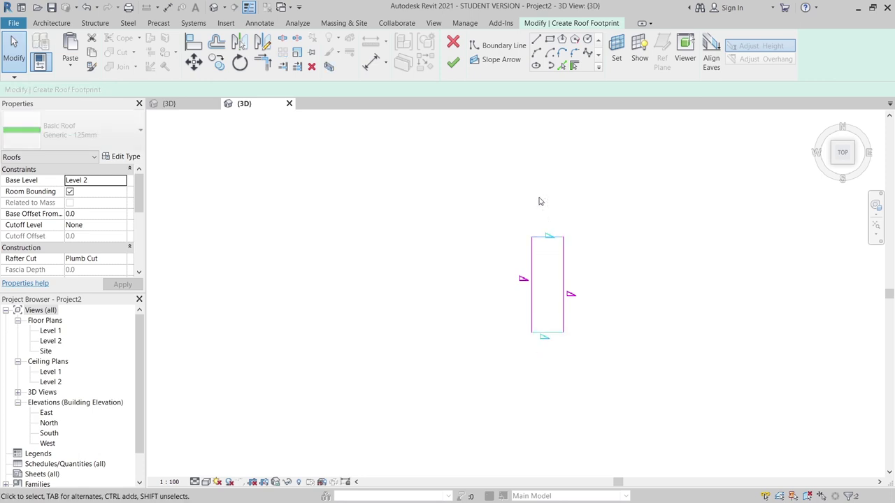
click(227, 90)
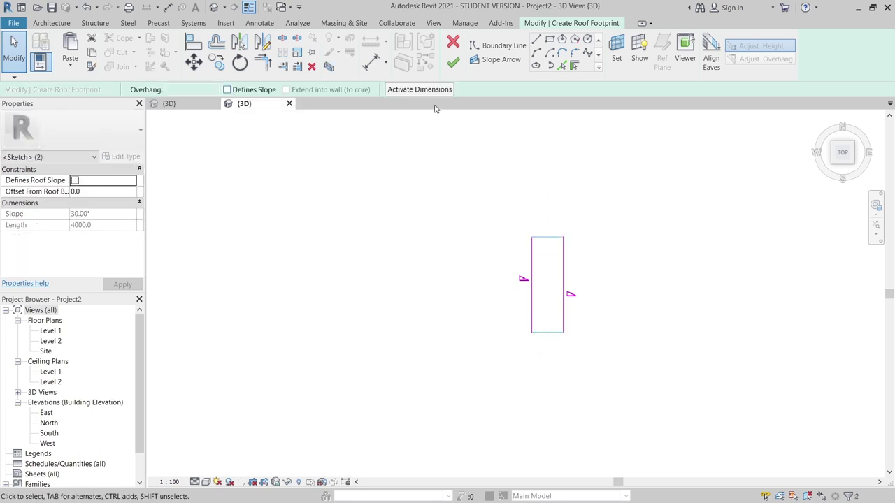
click(458, 64)
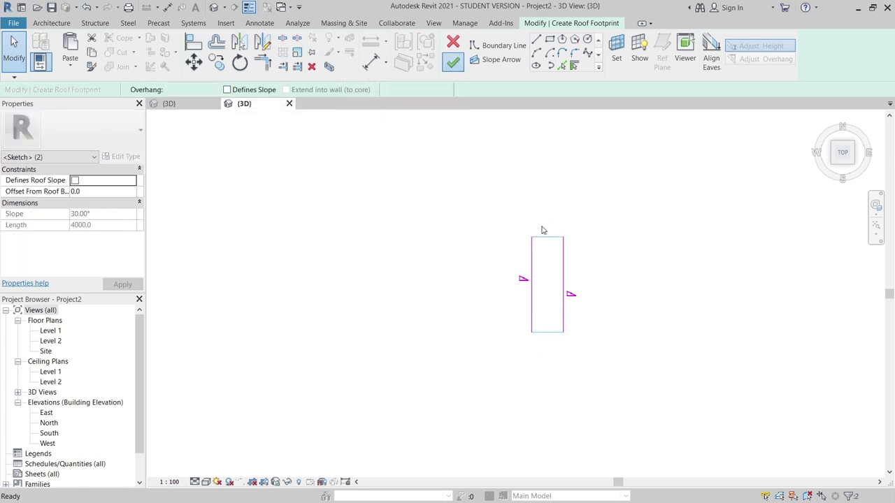
click(607, 345)
Insert a new layer in the roof type's structure and move it above the upper core boundary.
shift+middle_drag(606, 342, 536, 350)
scroll(502, 357, up, 2)
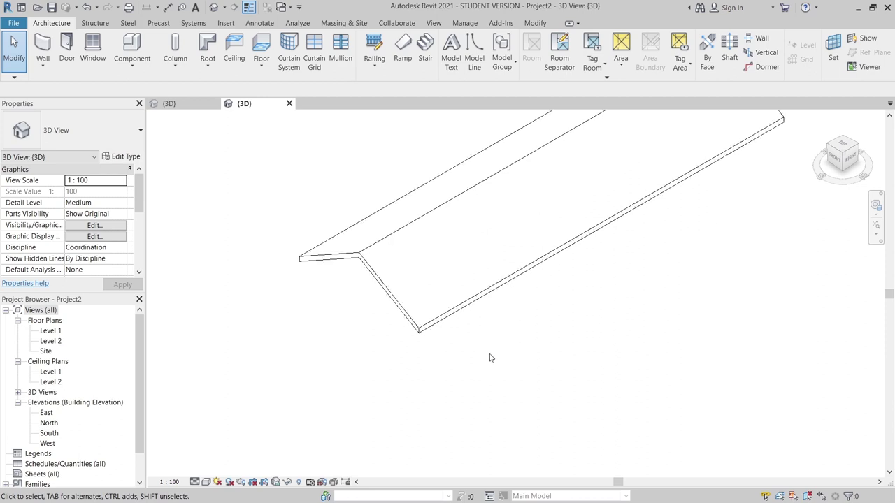
click(357, 258)
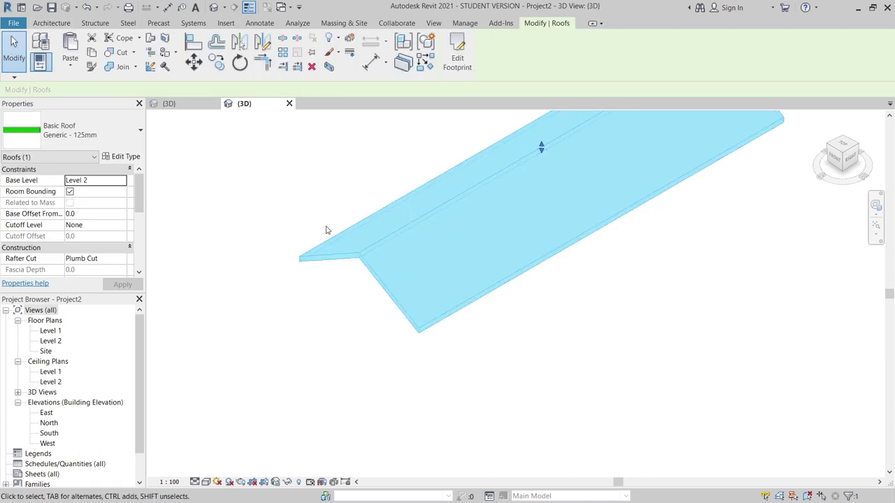
click(120, 158)
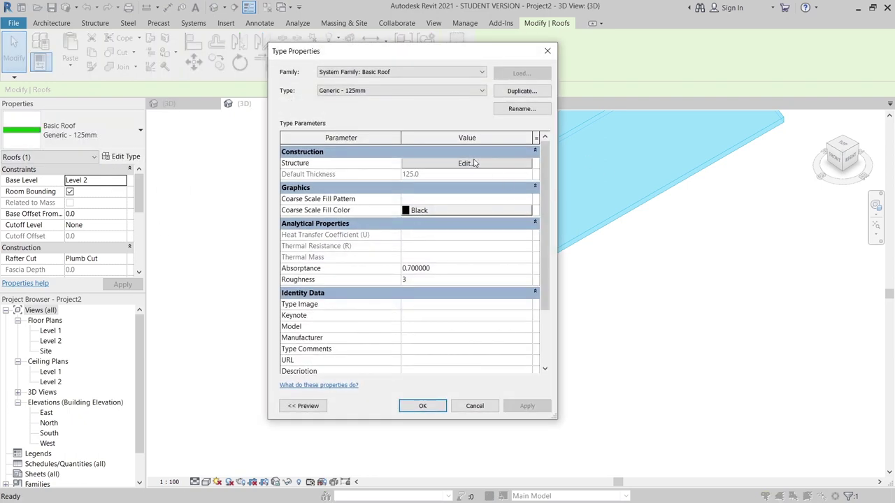
click(473, 163)
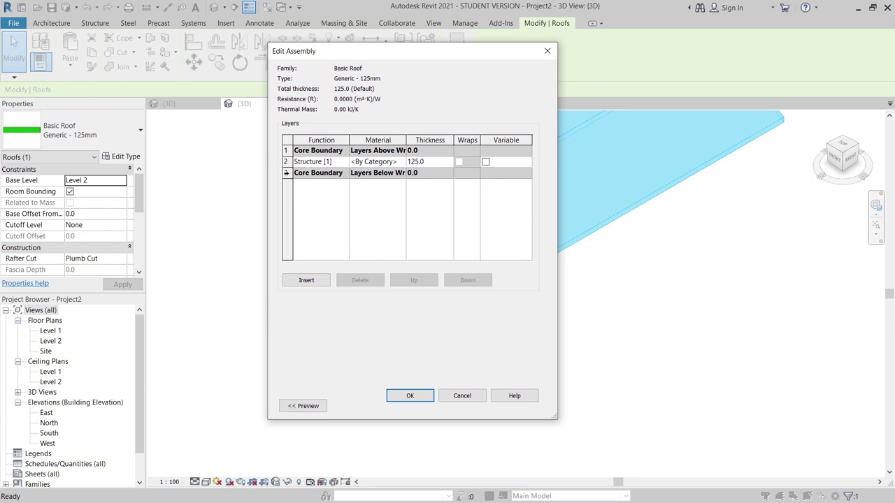
click(306, 281)
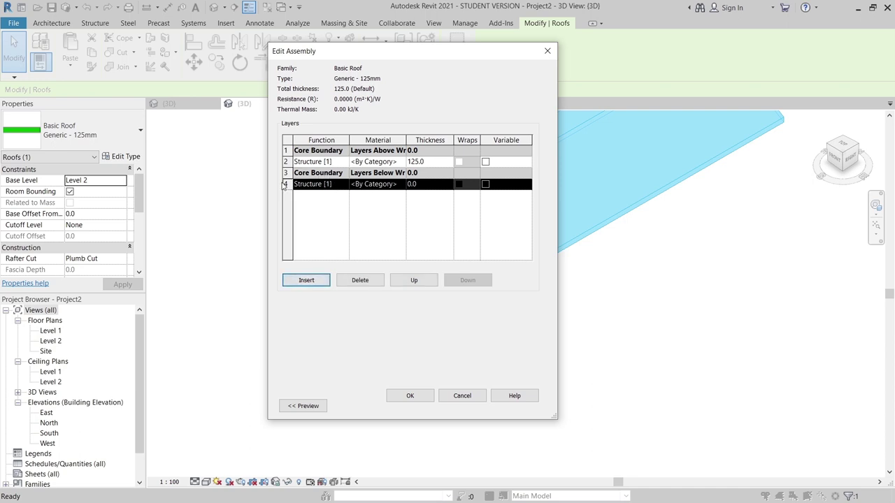
double_click(411, 281)
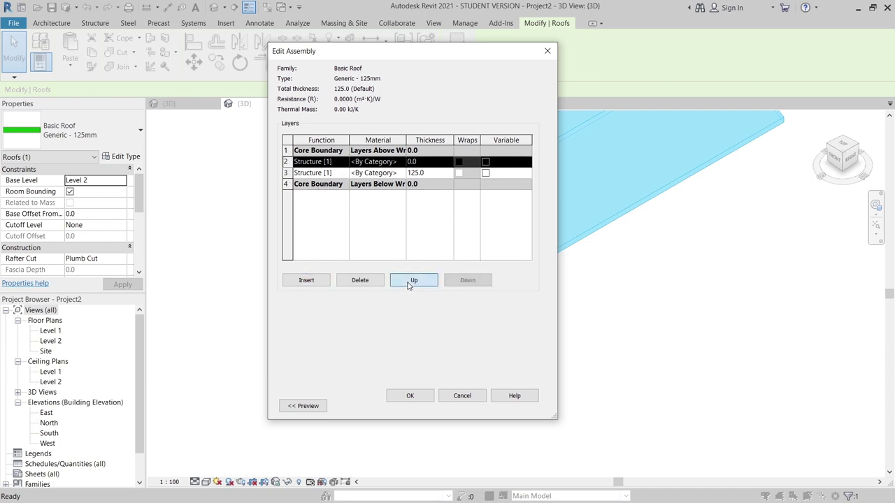
click(411, 281)
Set the core structure layer to 100 mm and the outer layer to 25 mm as Finish 1 [4], and apply the type changes.
click(430, 174)
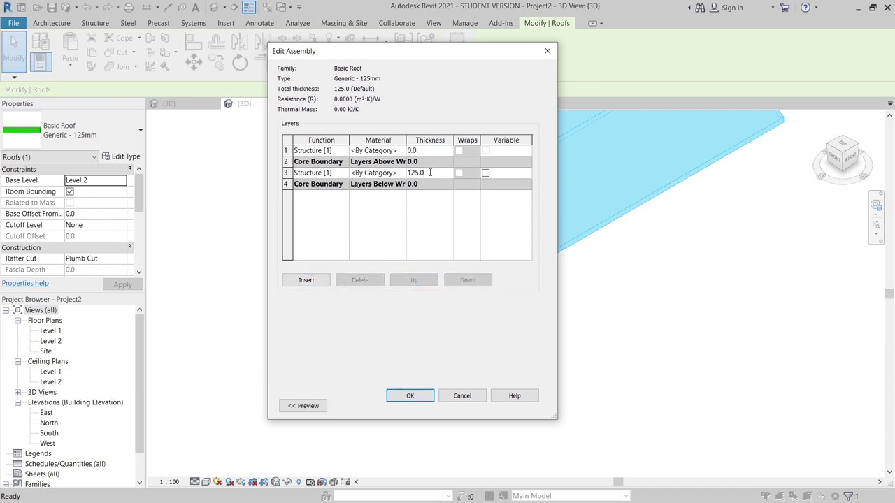
text(100)
click(431, 150)
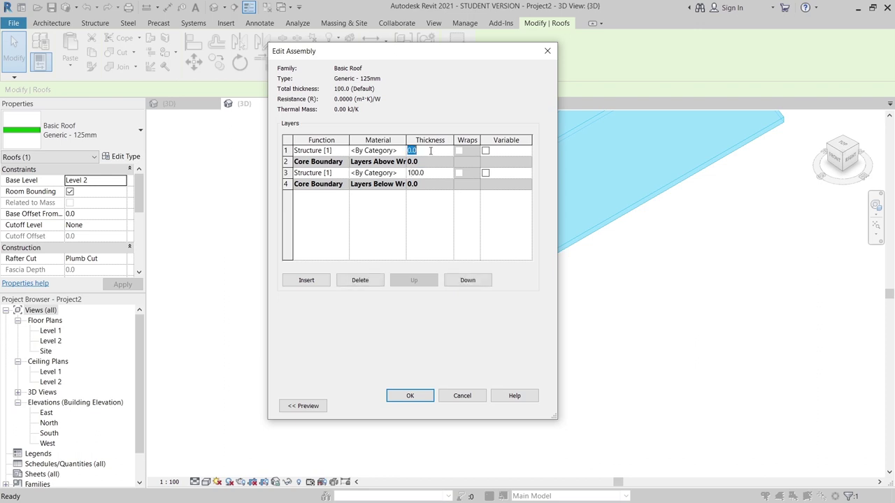
click(342, 153)
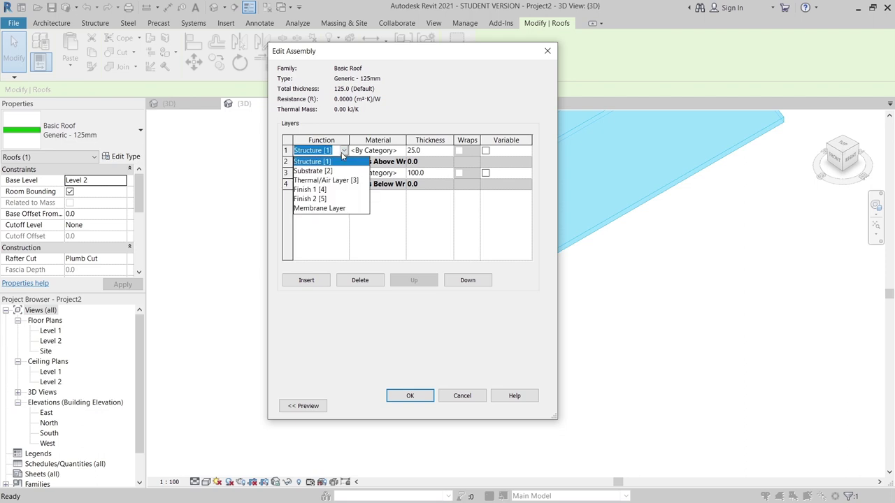
click(310, 190)
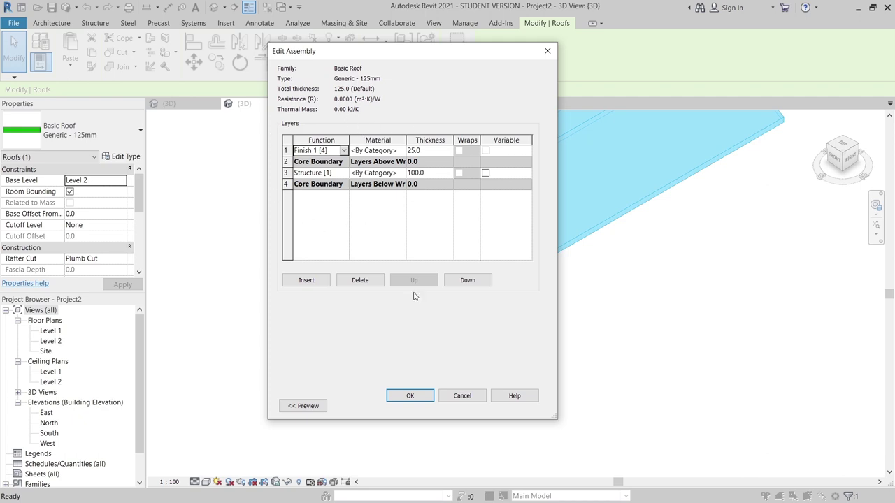
click(412, 396)
click(412, 393)
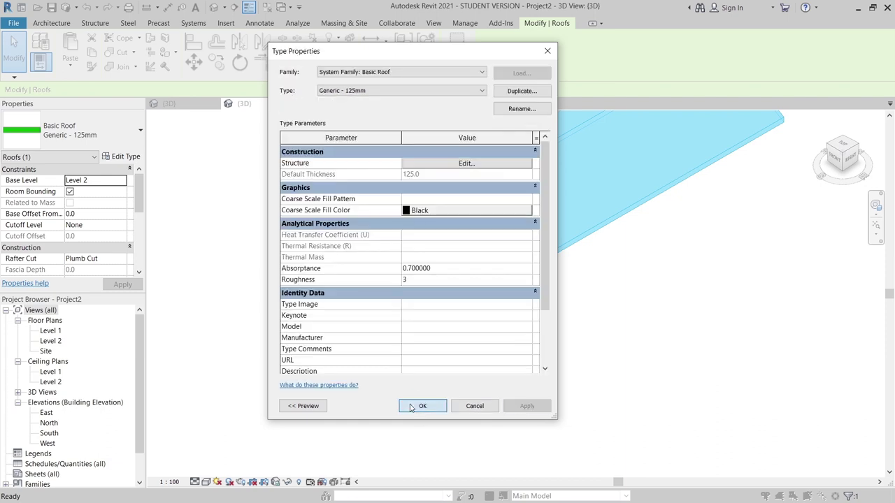
click(419, 407)
click(398, 349)
Set the work plane by picking the top face of the roof's front slope.
scroll(398, 349, up, 1)
middle_drag(359, 327, 384, 376)
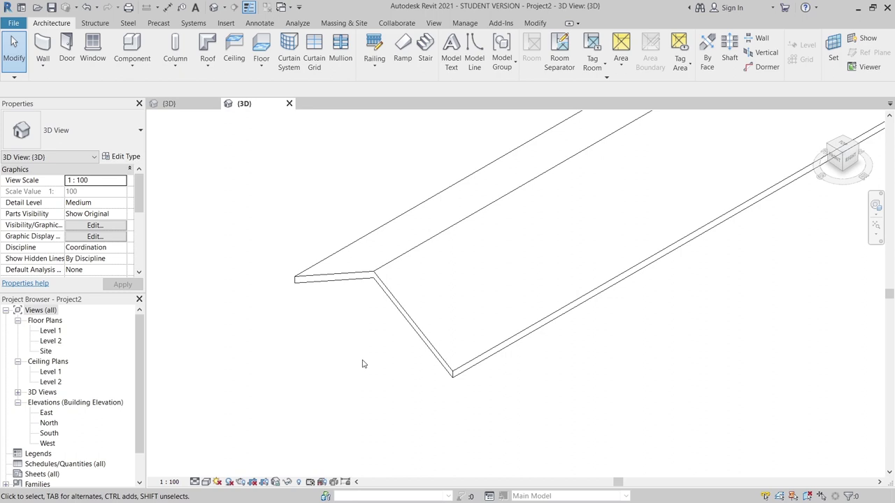
scroll(364, 364, down, 2)
middle_drag(513, 345, 411, 359)
click(834, 53)
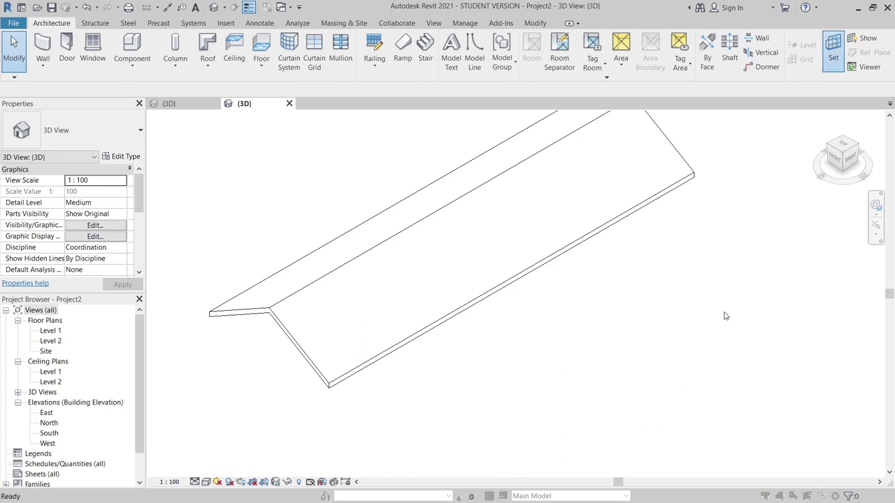
click(312, 222)
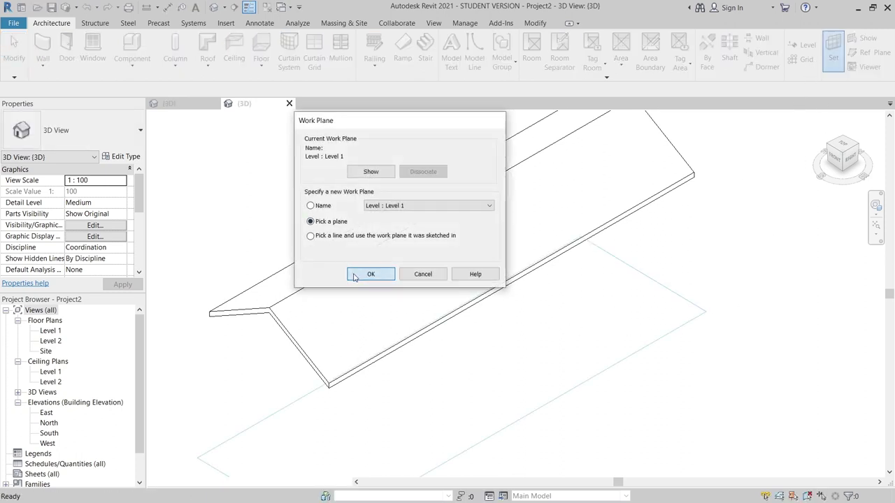
click(360, 274)
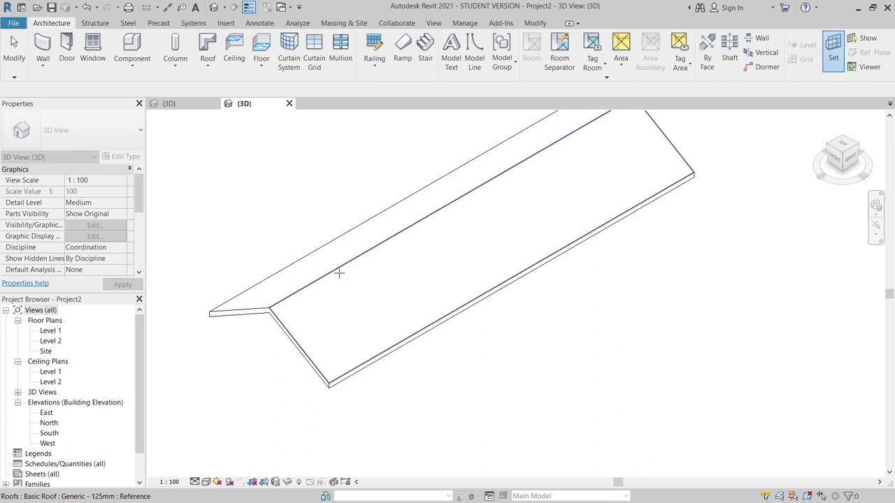
click(339, 272)
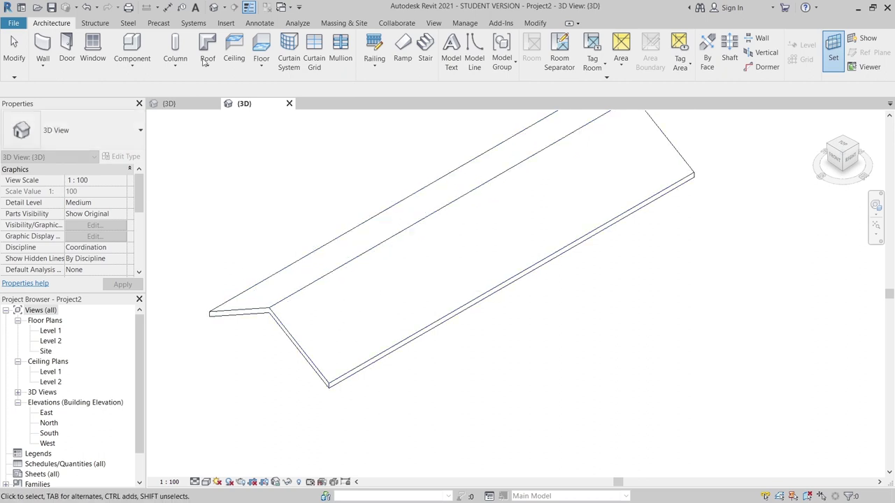
Create a new in-place mass, accepting the default name.
click(350, 23)
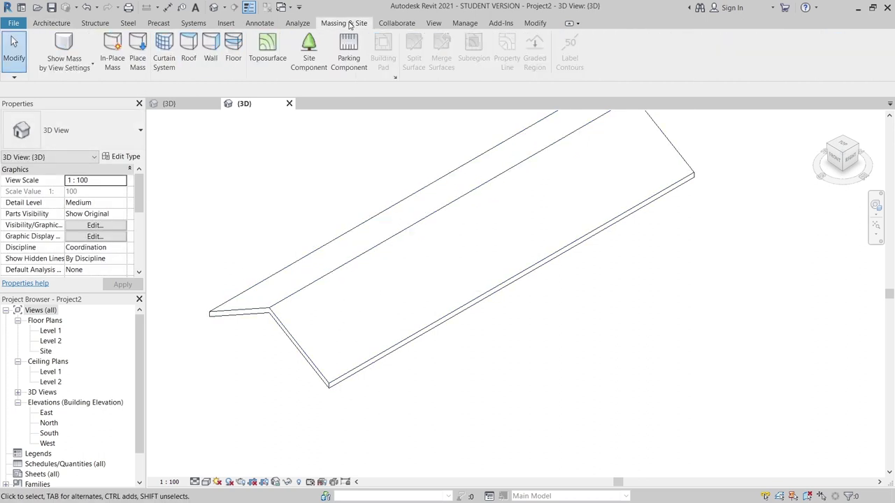
click(112, 49)
click(367, 193)
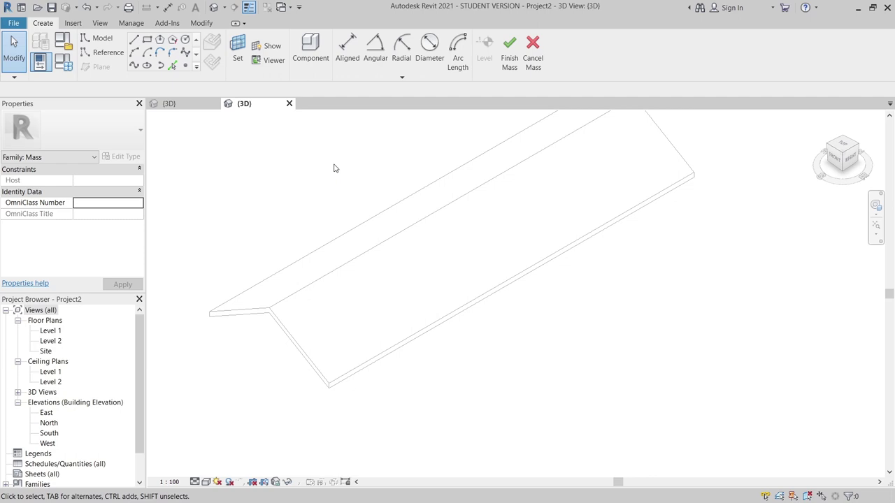
Draw a rectangle of model lines over the front roof slope, from the near ridge endpoint to the far eave corner.
click(147, 39)
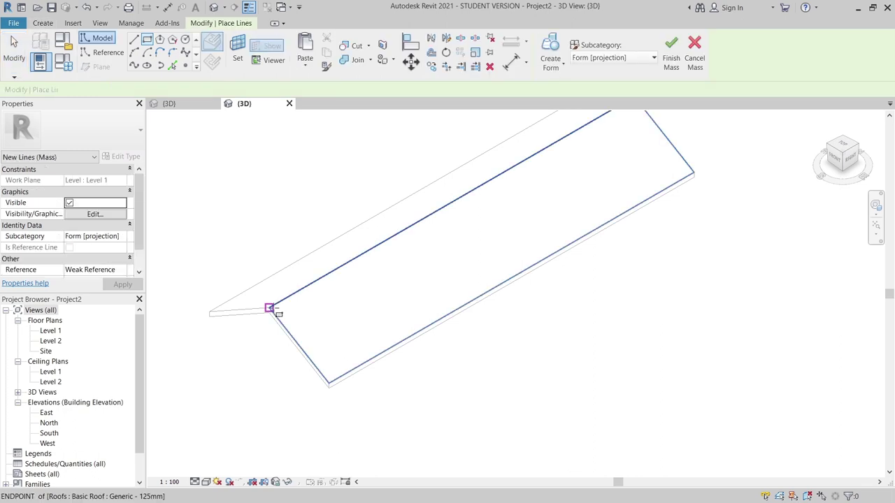
click(275, 313)
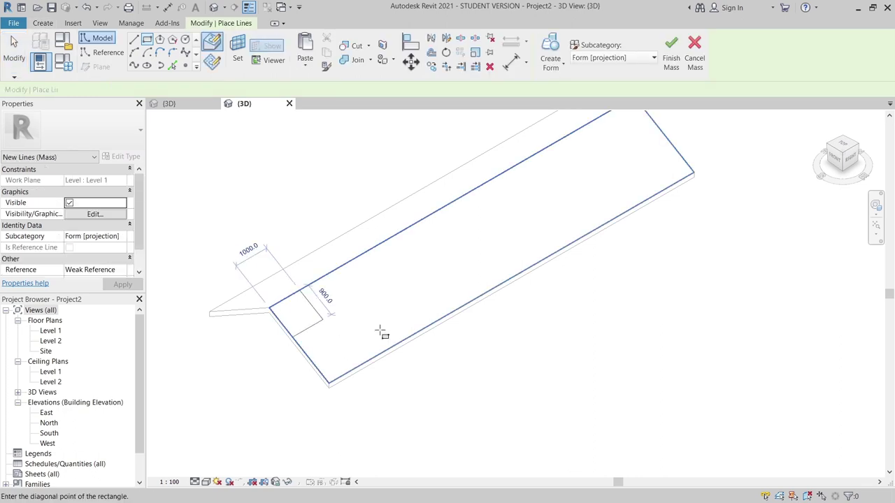
click(694, 171)
key(Escape)
key(Escape)
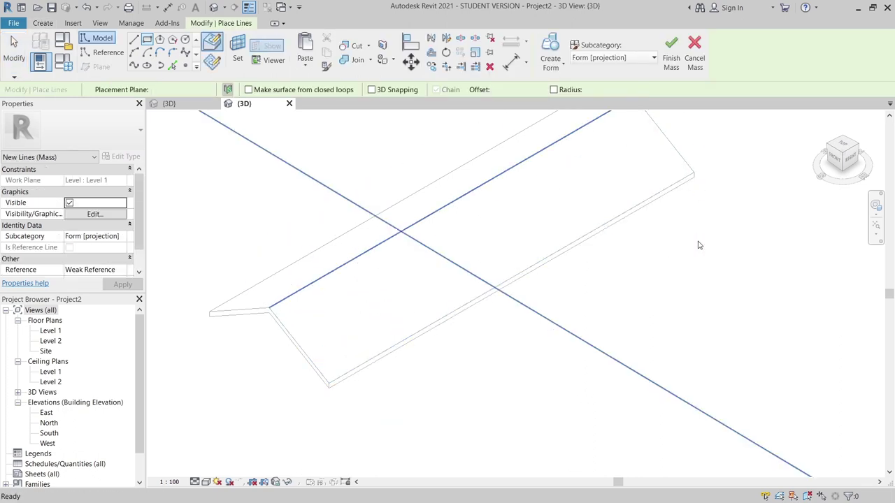
Create a solid form from the rectangle on the front roof slope and set its thickness to 2 mm.
click(468, 132)
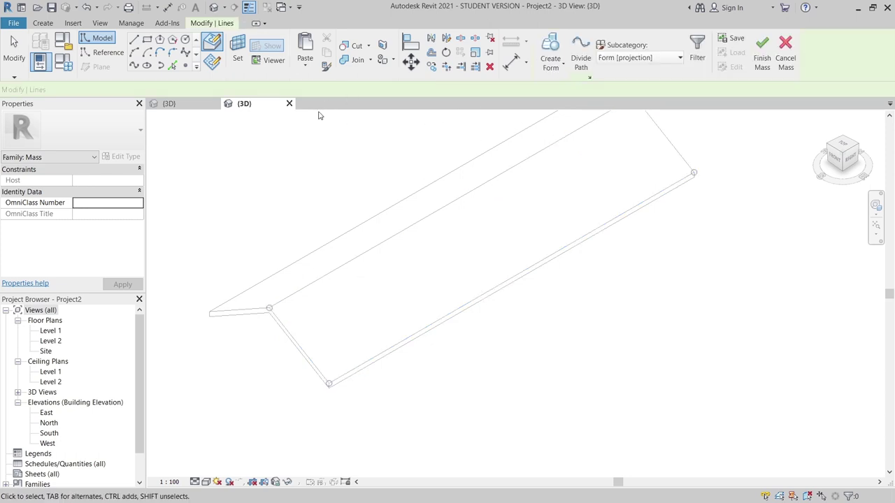
click(551, 62)
click(544, 87)
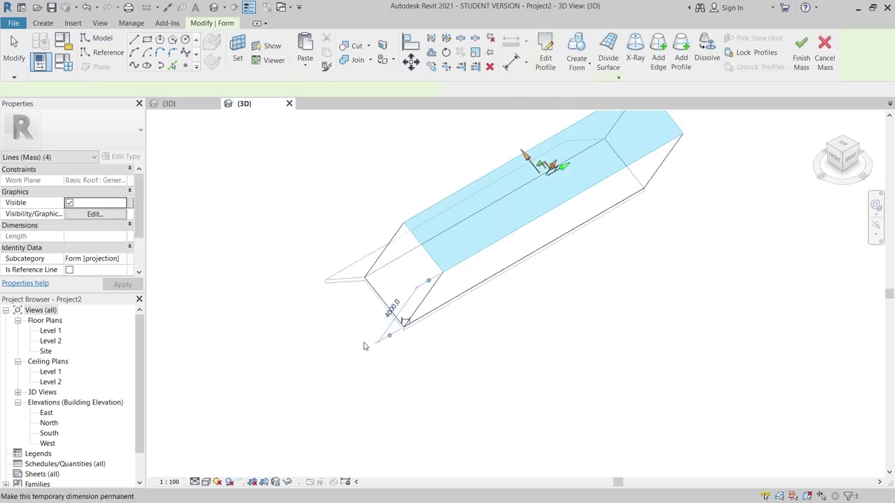
click(392, 308)
text(2)
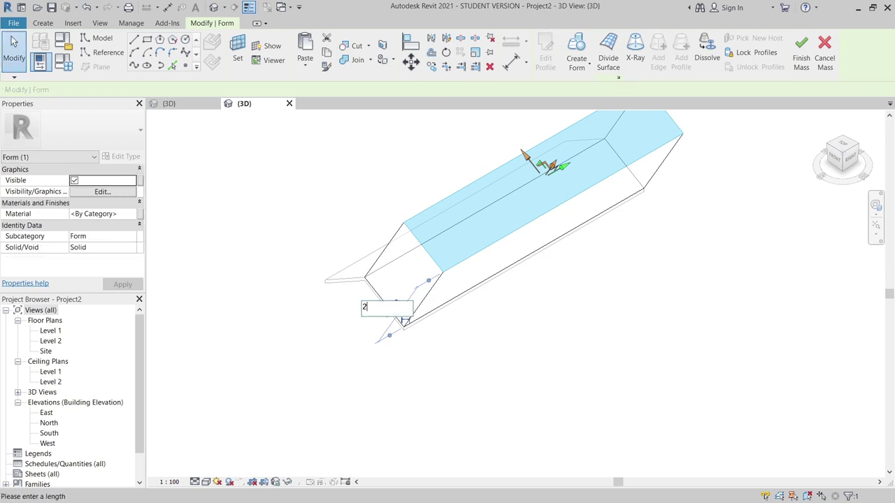
key(Return)
click(412, 368)
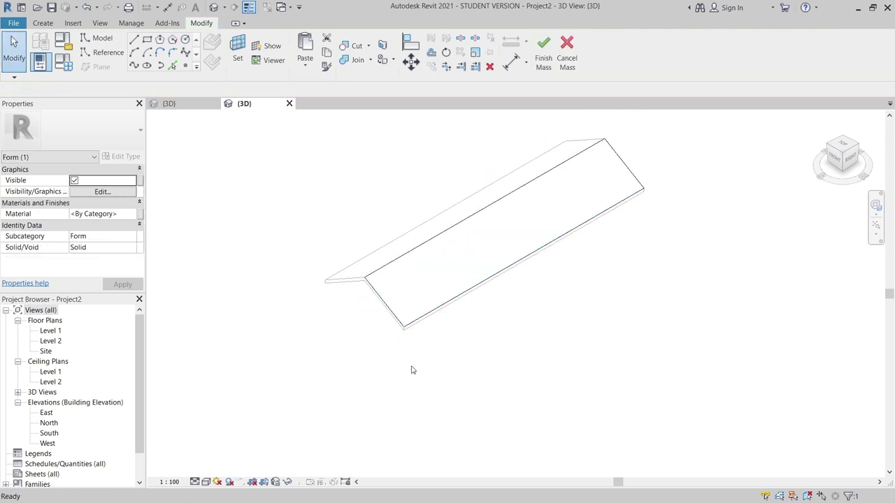
Divide the top surface of the thin mass form and set its U grid to a fixed distance of 300 mm.
click(418, 252)
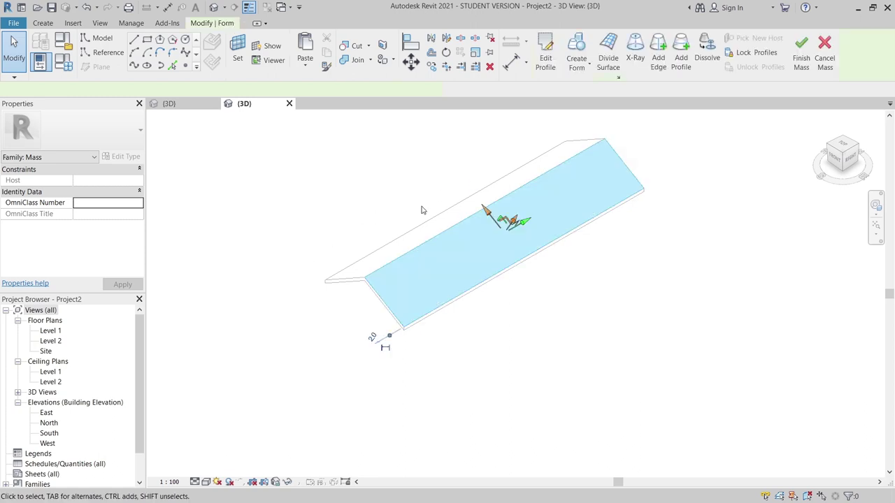
click(608, 49)
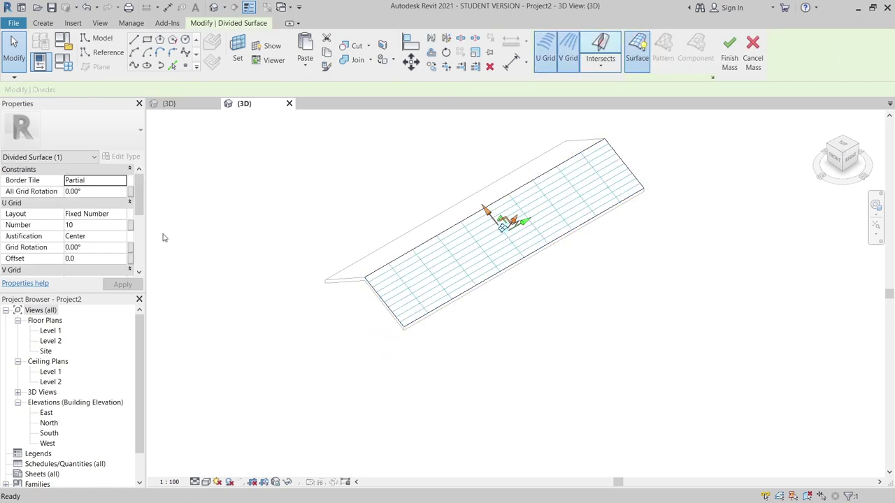
click(123, 214)
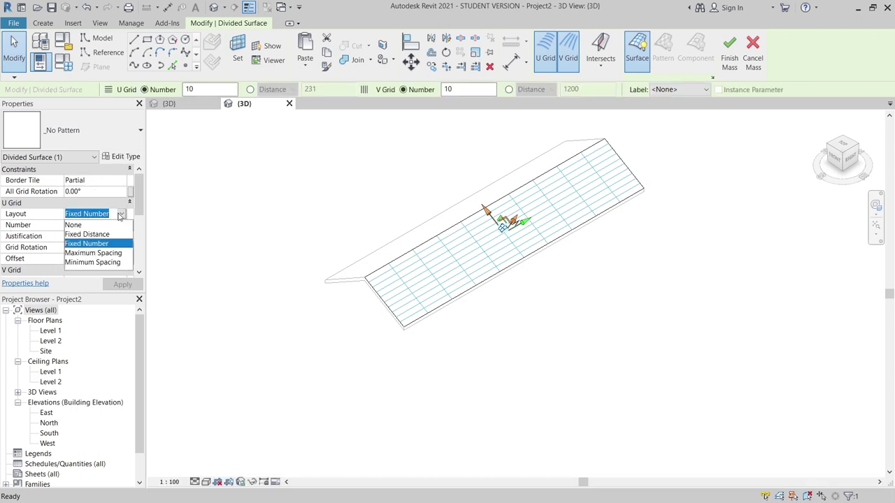
click(95, 236)
click(93, 226)
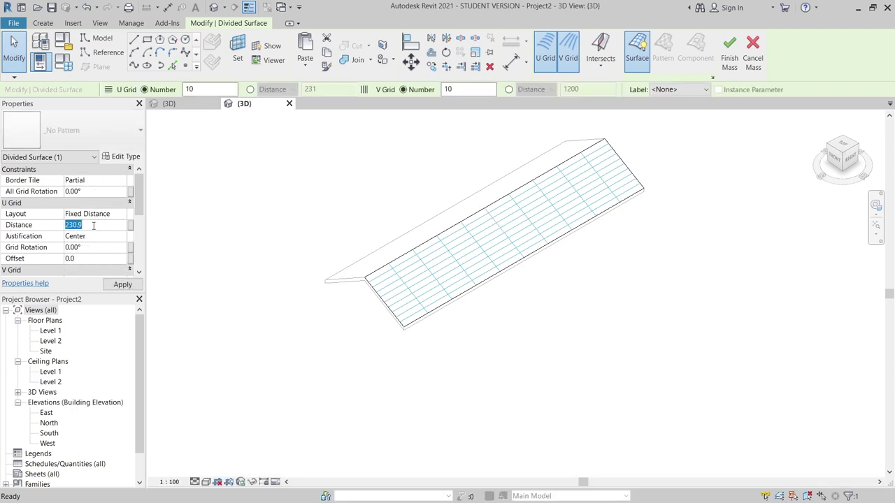
text(300.0)
key(Return)
Set the divided surface's V grid to a fixed distance of 300 mm and apply the grid settings.
scroll(133, 242, down, 2)
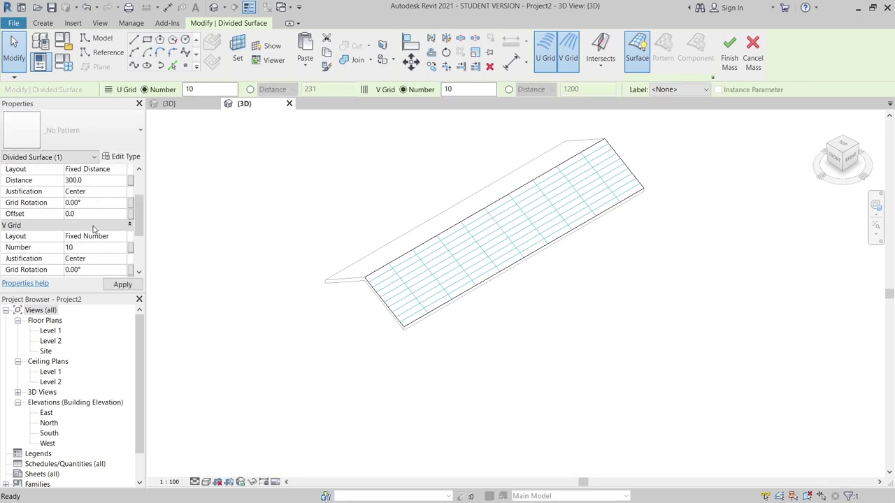
click(125, 239)
click(98, 255)
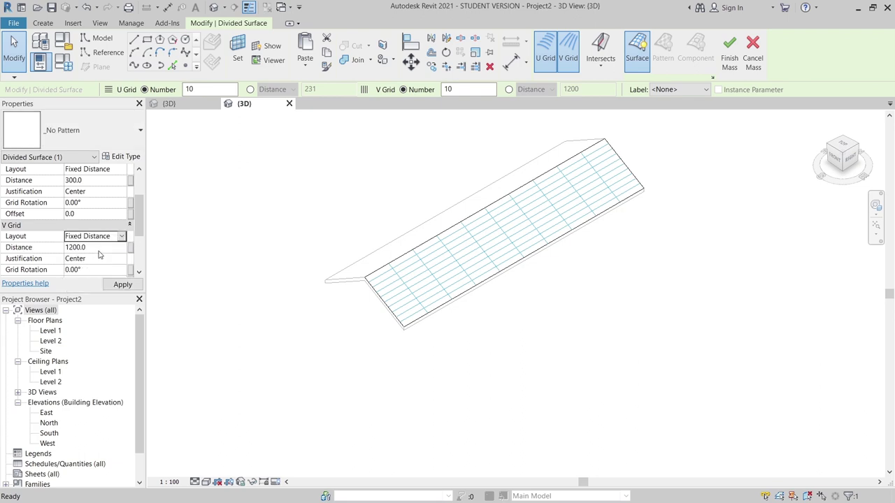
click(99, 249)
drag(98, 250, 38, 250)
text(300)
key(Return)
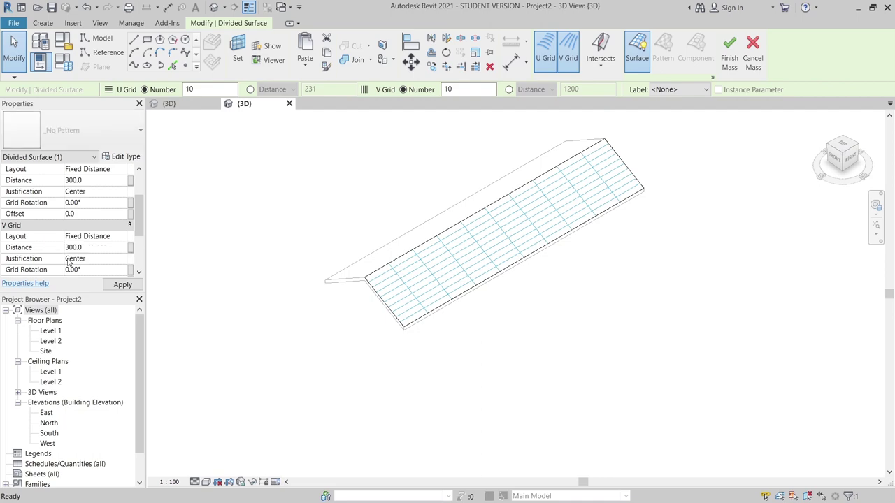
click(122, 285)
scroll(281, 300, up, 4)
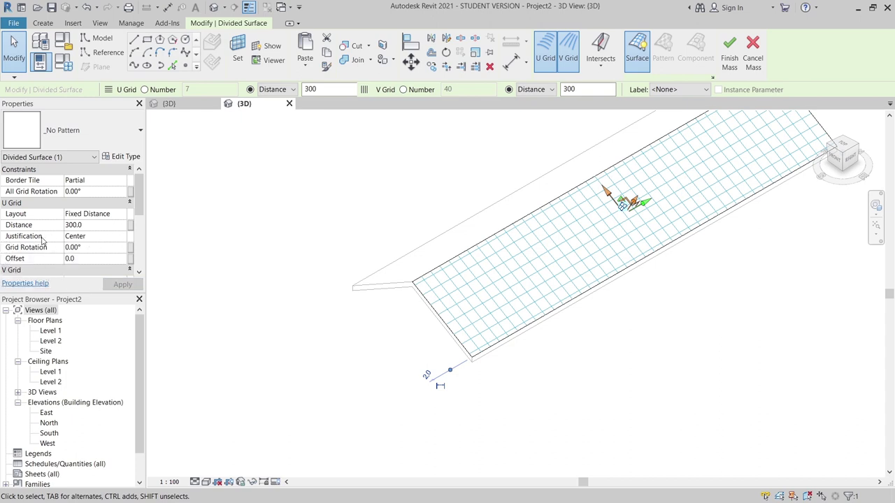
Set the justification of both the U grid and V grid to Beginning and apply the change.
click(110, 238)
click(110, 236)
click(111, 249)
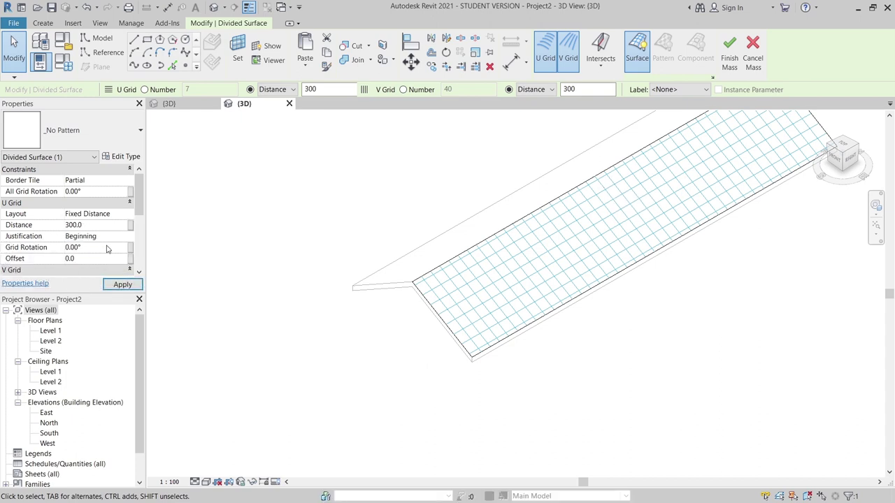
scroll(114, 264, down, 2)
click(121, 261)
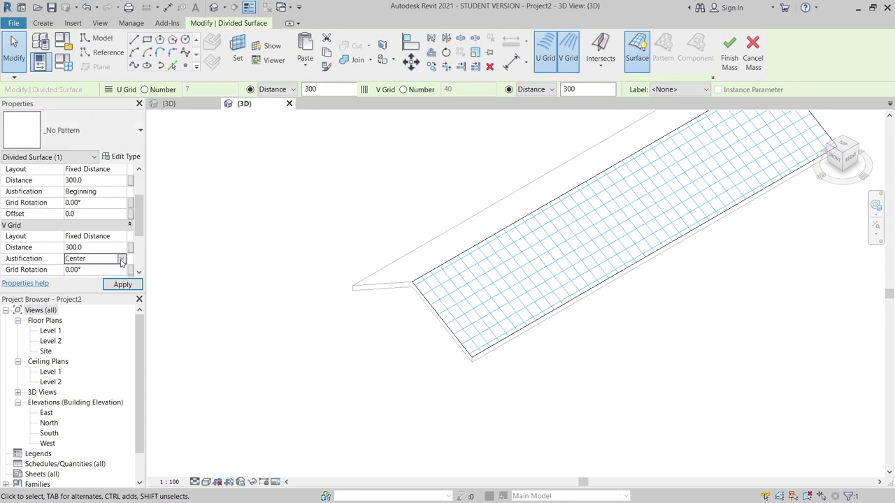
click(121, 260)
click(111, 270)
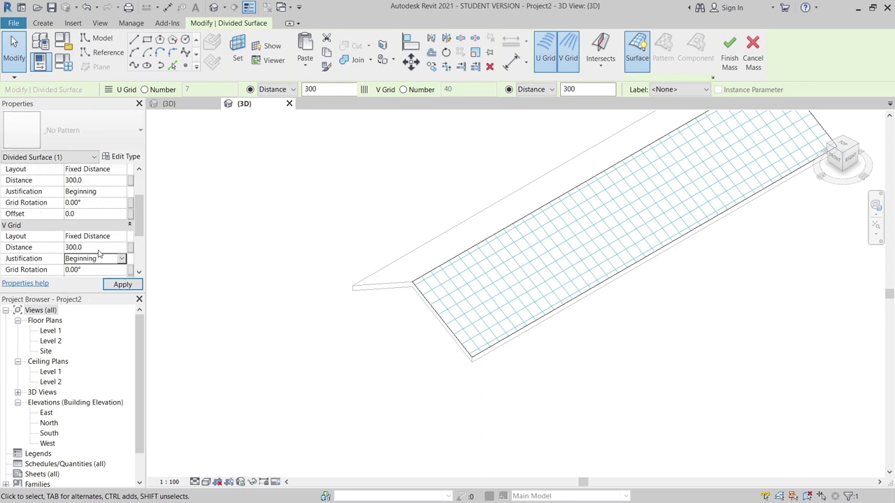
click(122, 284)
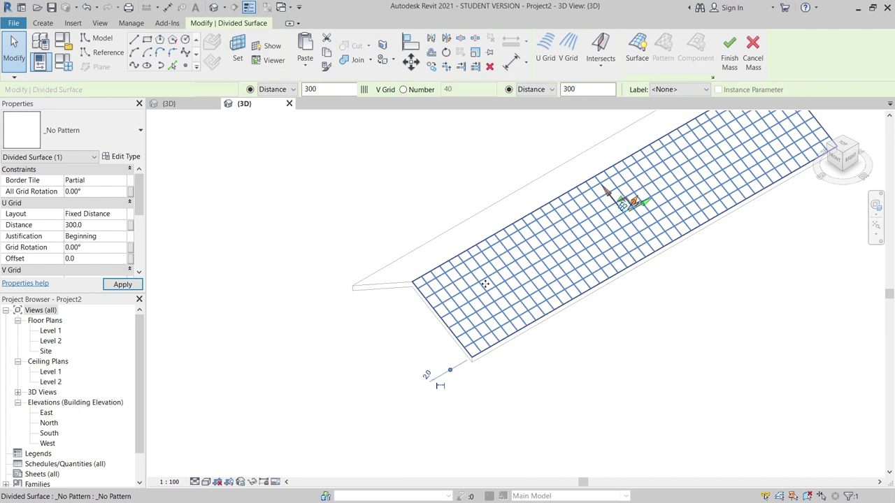
Set the divided surface's All Grid Rotation to 90°.
click(93, 191)
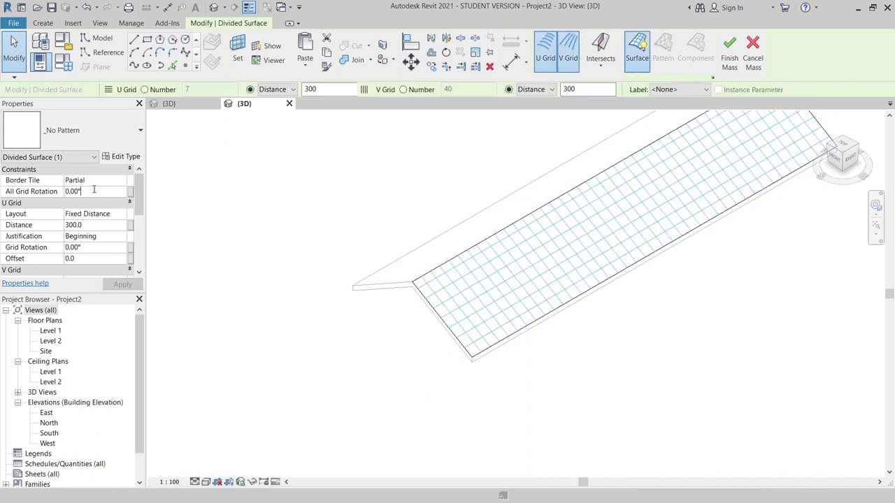
drag(94, 191, 43, 194)
text(90)
key(Return)
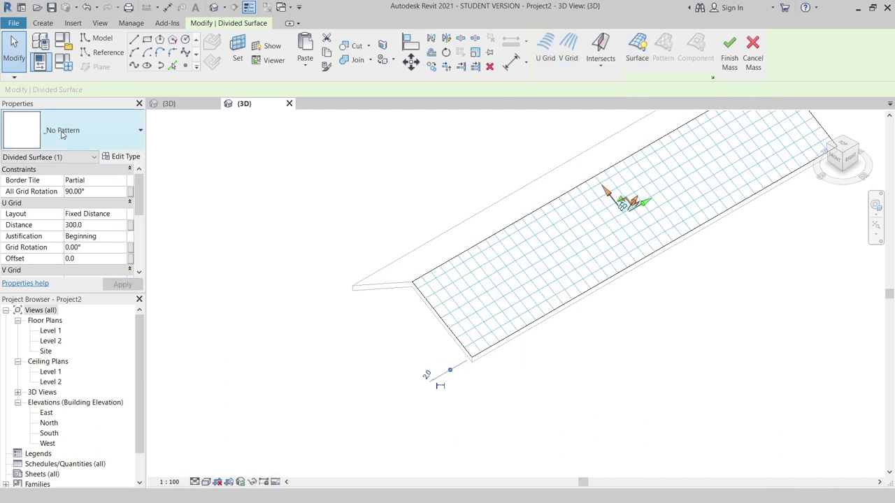
Apply the rectangular Roof_curtain_panel_pattern_base tile panel to the divided surface.
click(70, 130)
scroll(129, 294, down, 2)
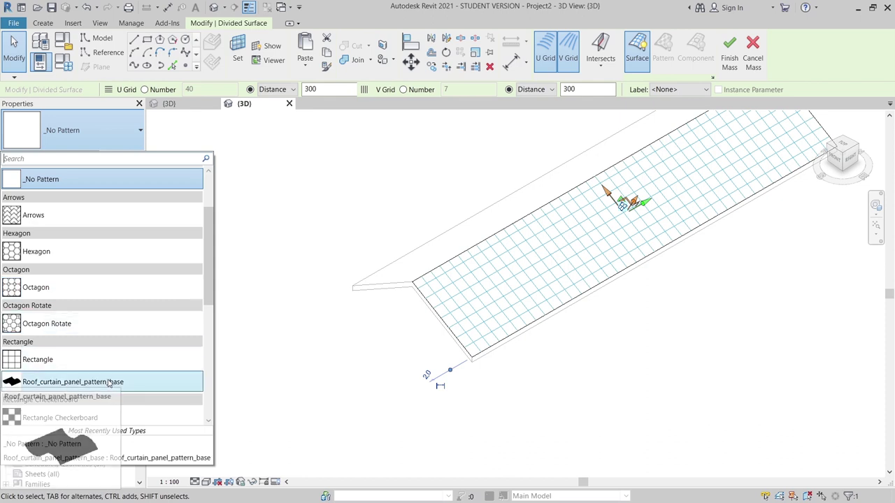
click(108, 383)
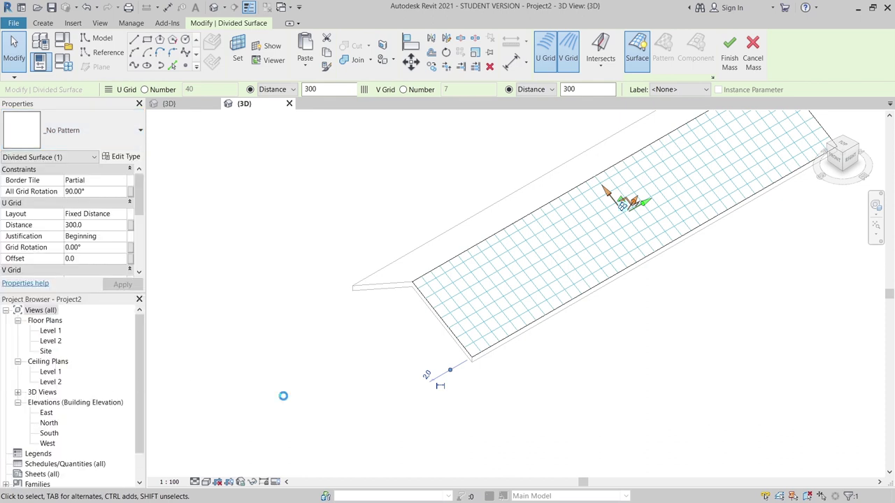
click(598, 340)
Set the tiled surface's All Grid Rotation to 0° so the tiles run down the slope.
scroll(521, 295, up, 2)
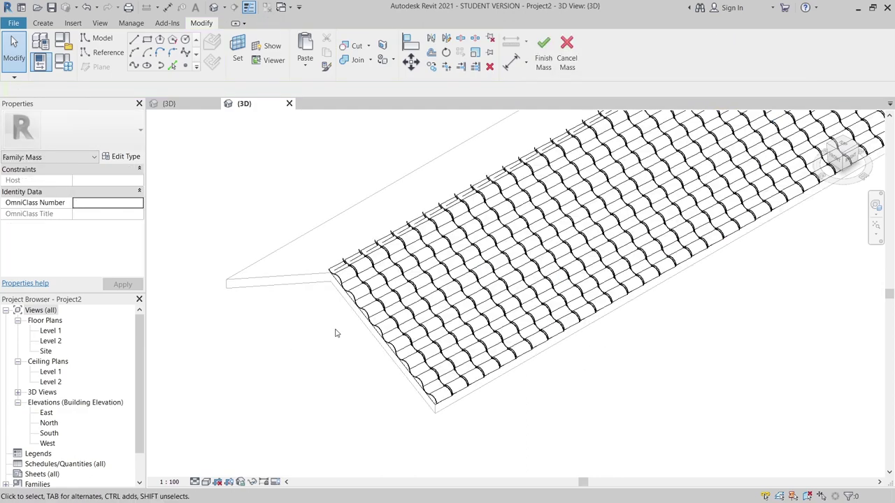
scroll(335, 333, up, 2)
scroll(706, 394, down, 3)
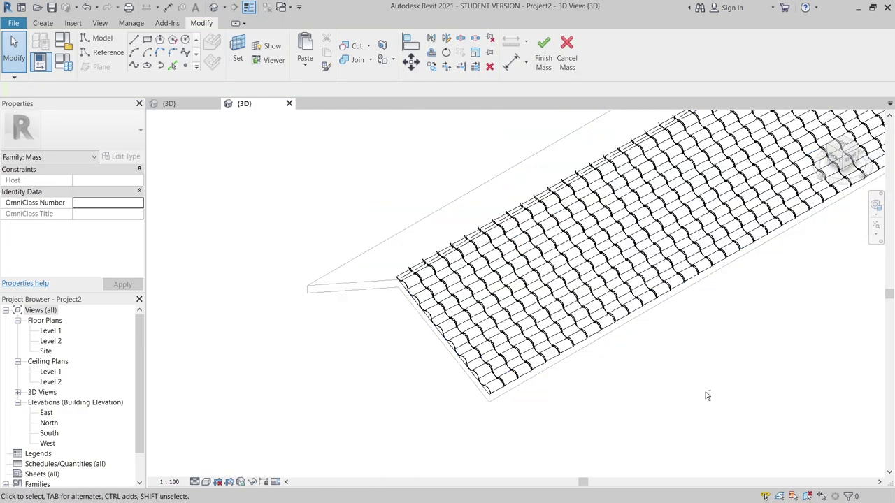
shift+middle_drag(706, 393, 633, 282)
scroll(504, 343, up, 3)
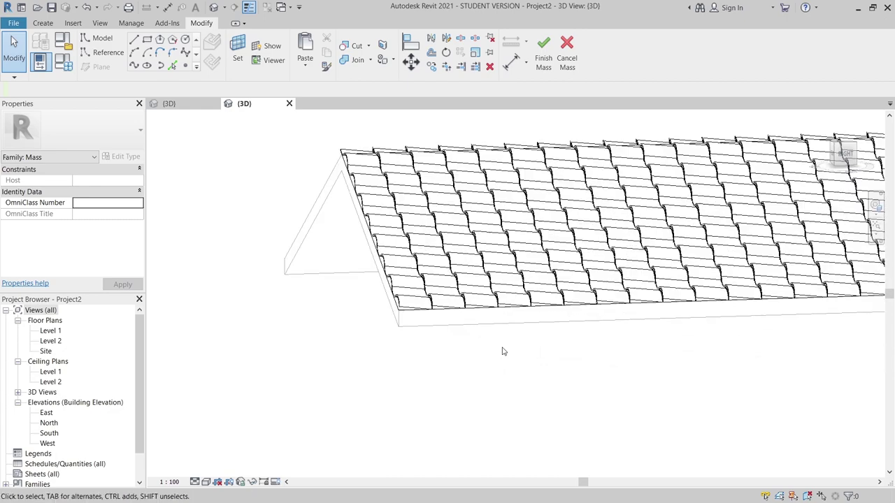
shift+middle_drag(473, 400, 486, 423)
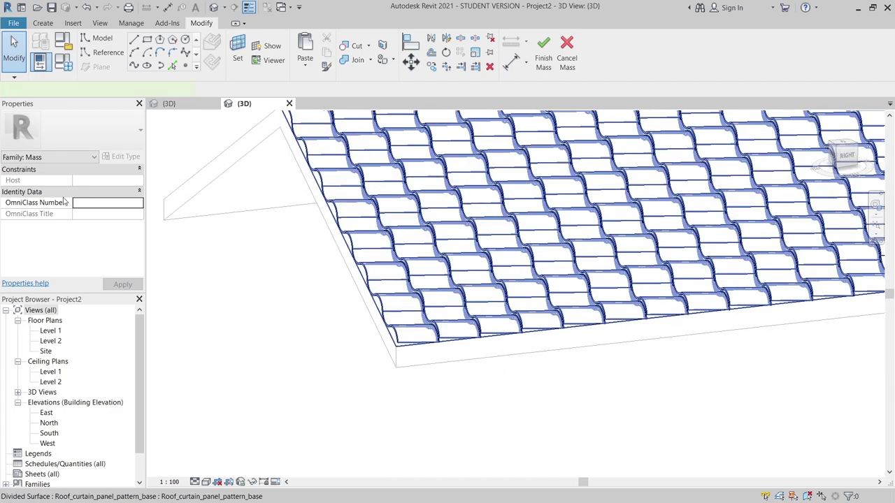
click(320, 202)
click(102, 195)
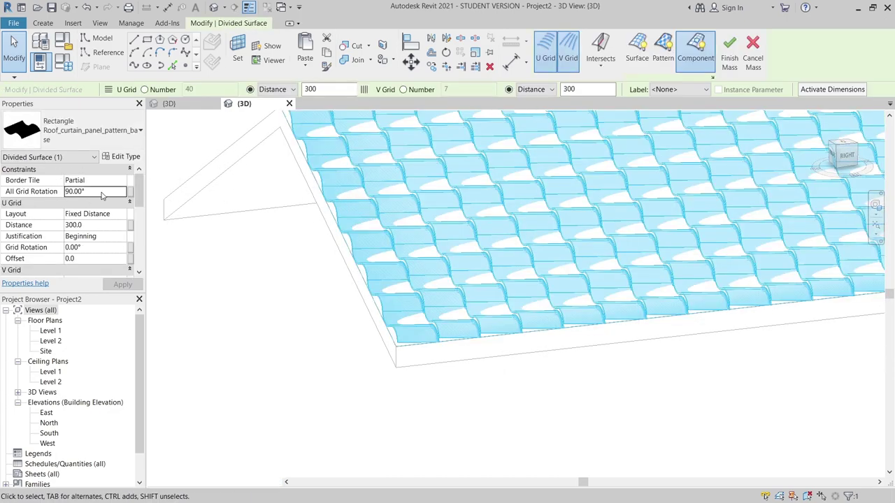
double_click(102, 196)
text(0)
key(Return)
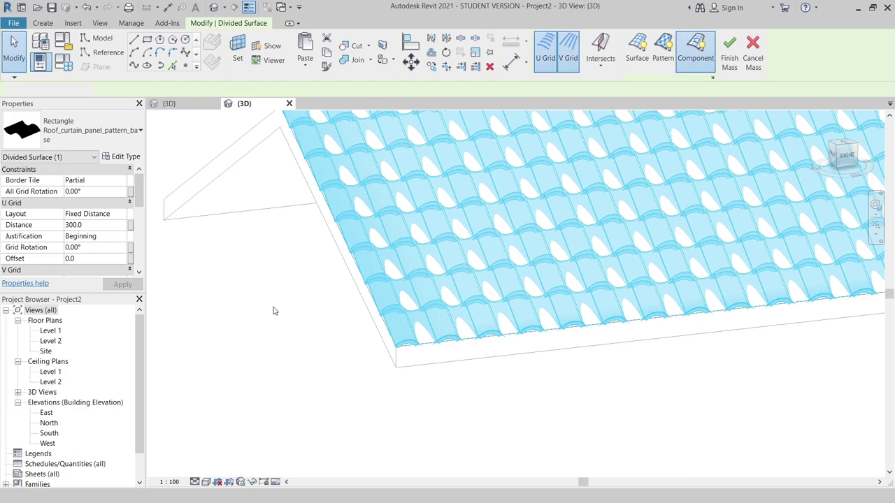
Switch the 3D view to a visual style that shows the roof and tiles with shaded surfaces.
click(275, 312)
click(273, 351)
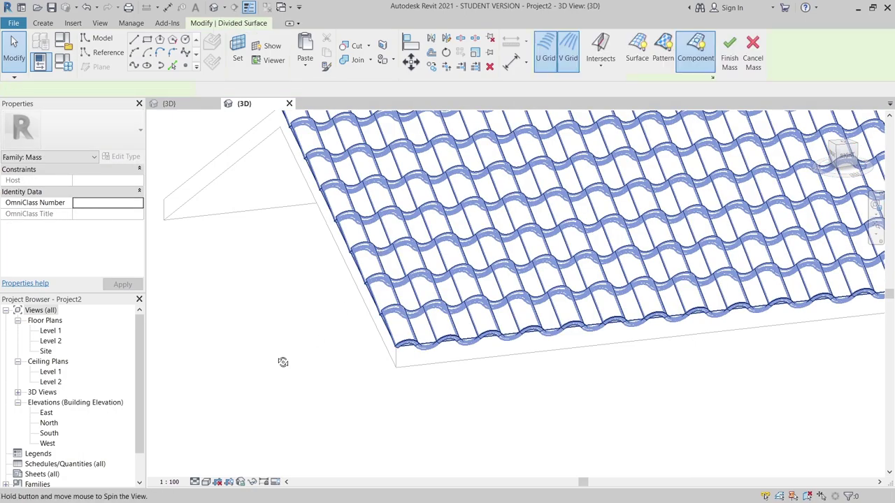
shift+middle_drag(284, 362, 274, 395)
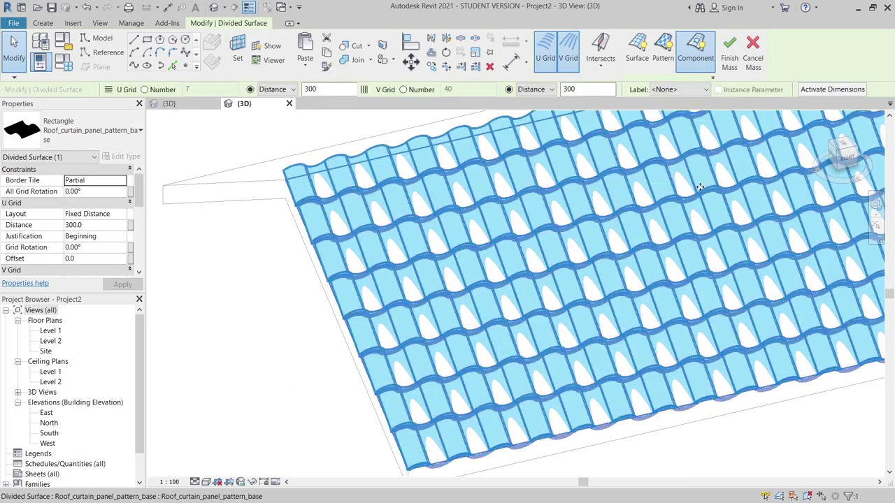
click(217, 470)
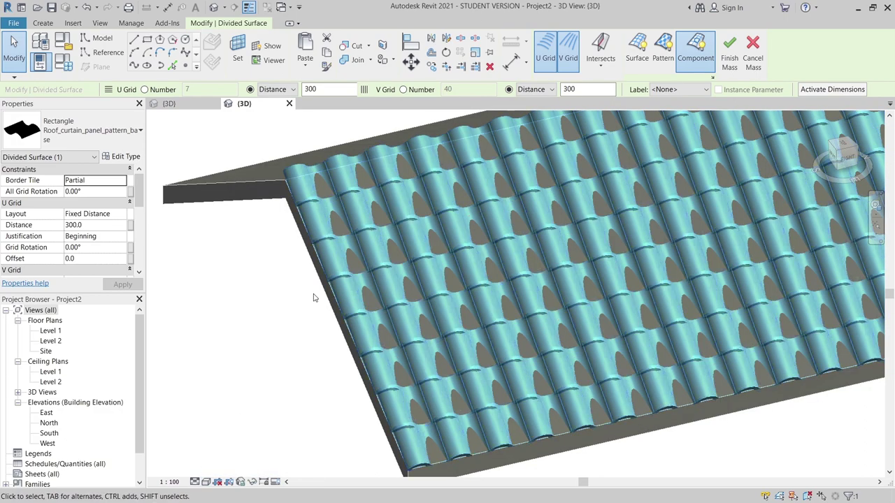
shift+middle_drag(254, 410, 809, 147)
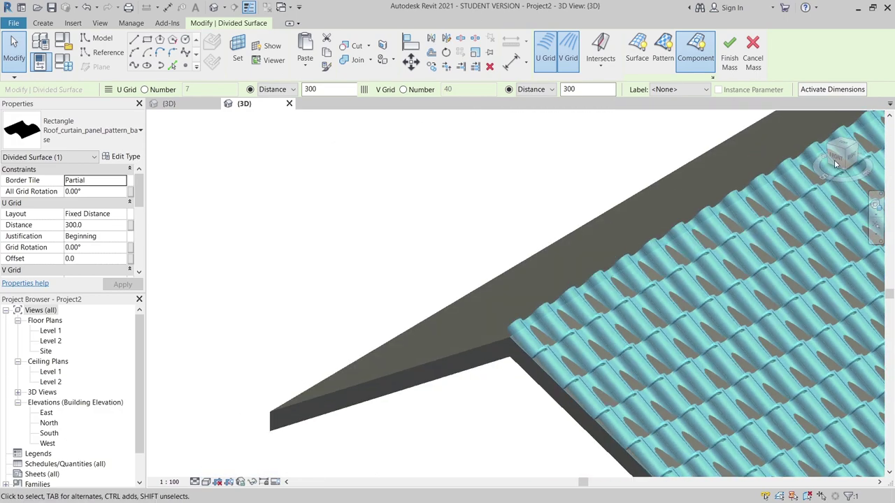
In the front view, move the tiled surface away from the roof slope so the tiles' undersides sit on top of the roof.
click(834, 158)
key(Escape)
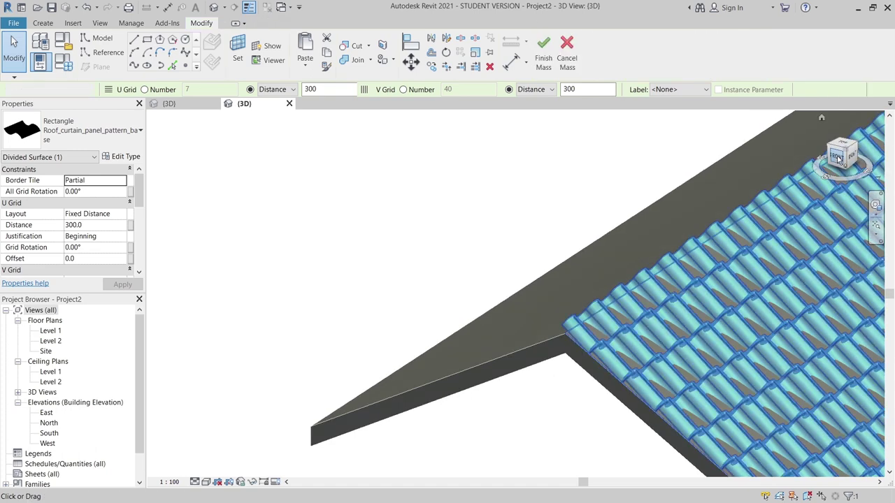
scroll(504, 353, up, 5)
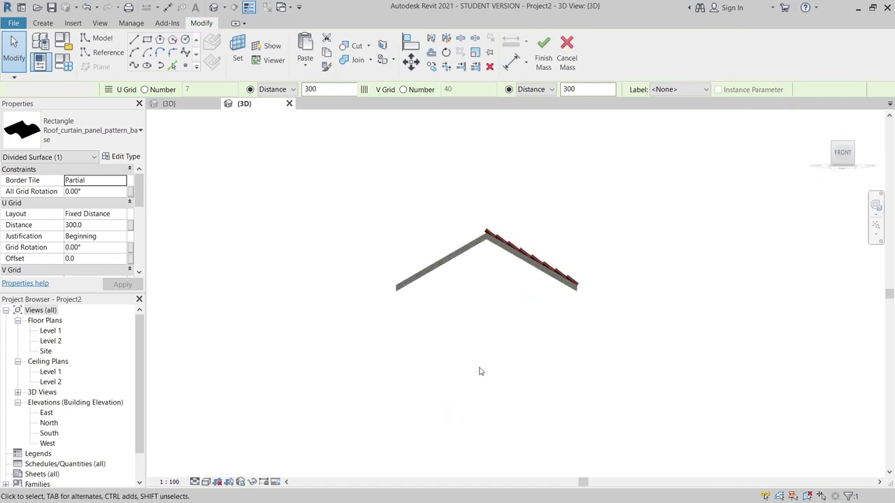
middle_drag(522, 267, 500, 408)
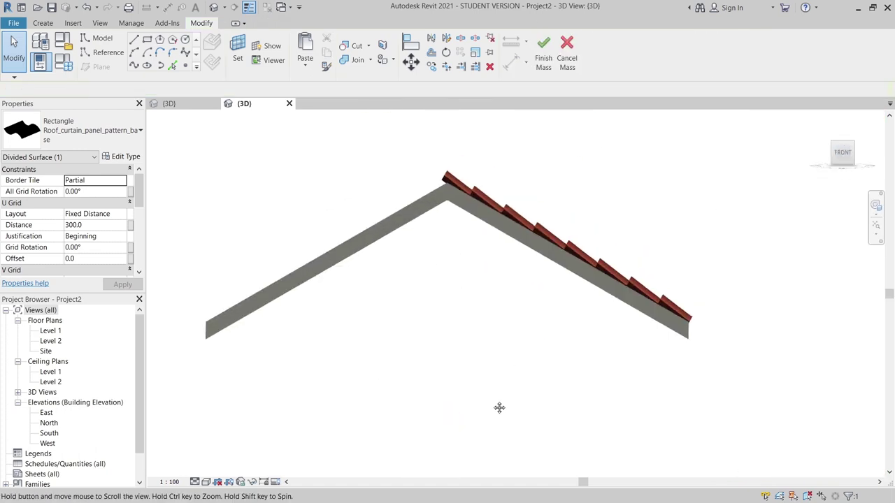
click(525, 226)
scroll(521, 291, up, 2)
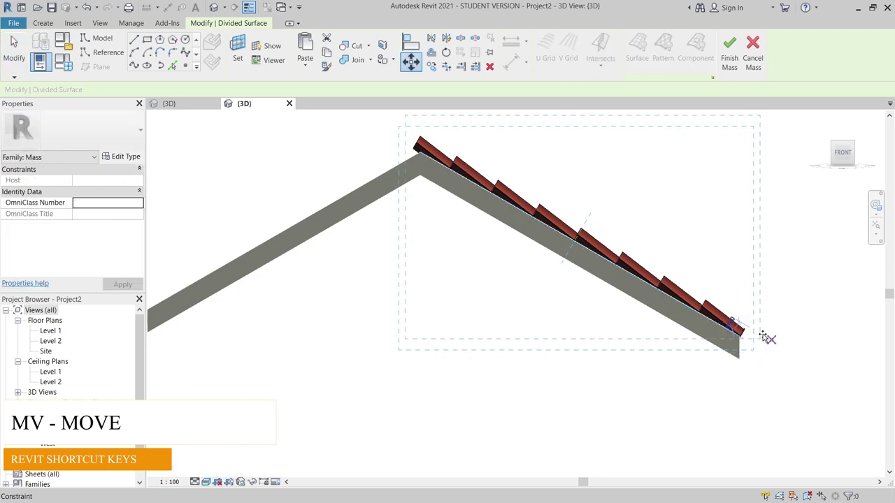
scroll(759, 338, up, 2)
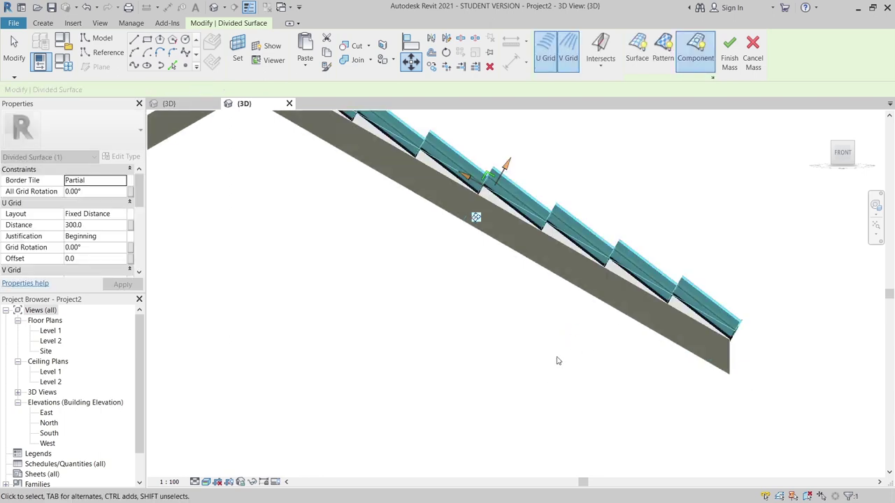
Switch the 3D view of the tiled roof to the Hidden Line visual style.
scroll(735, 315, down, 5)
shift+middle_drag(735, 315, 644, 416)
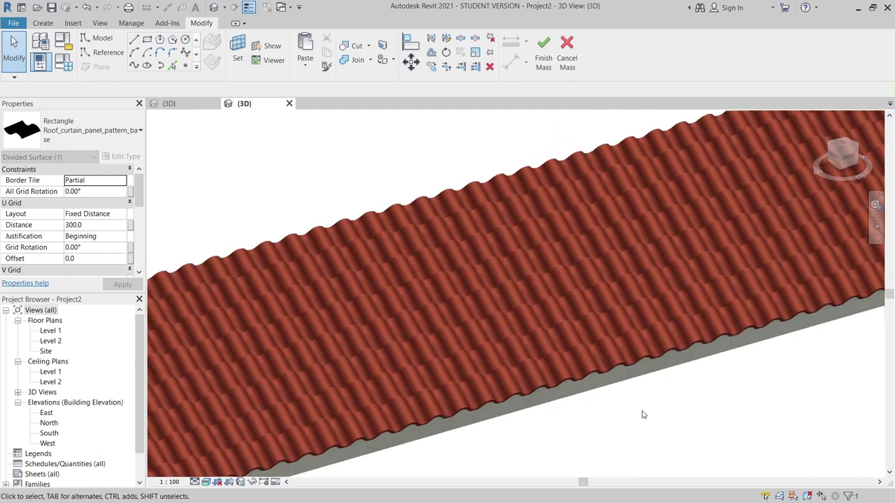
click(643, 415)
scroll(443, 416, down, 2)
click(206, 482)
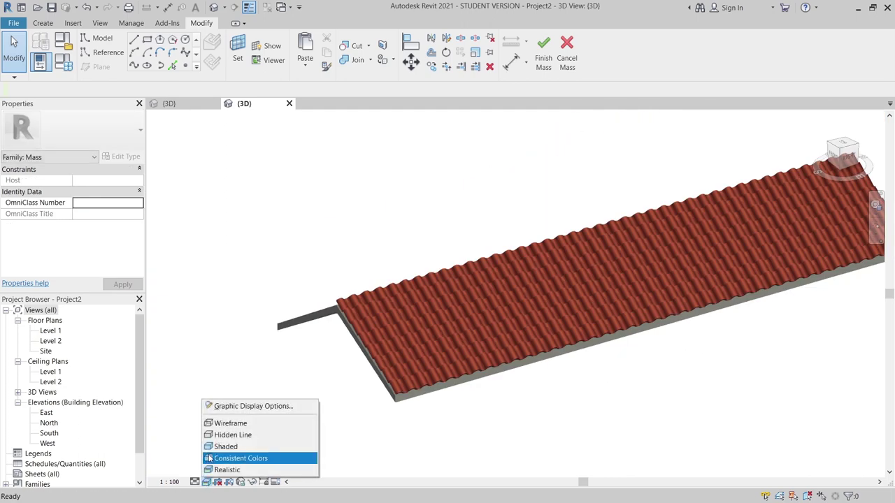
click(223, 436)
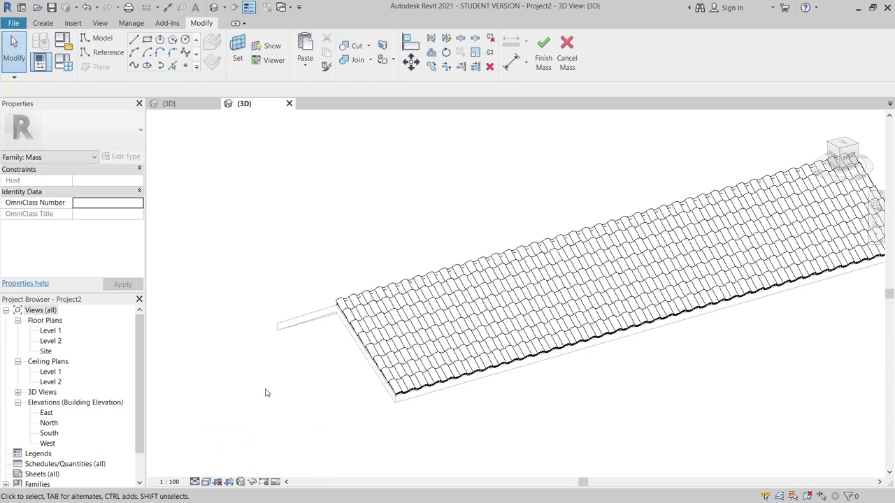
Set the untiled roof slope as the work plane and draw a rectangle over it between its opposite corners.
shift+middle_drag(264, 392, 405, 386)
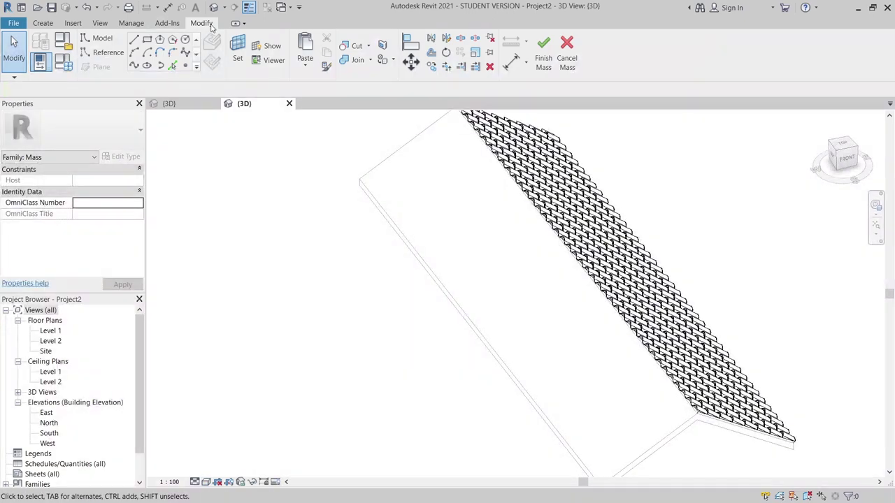
click(234, 43)
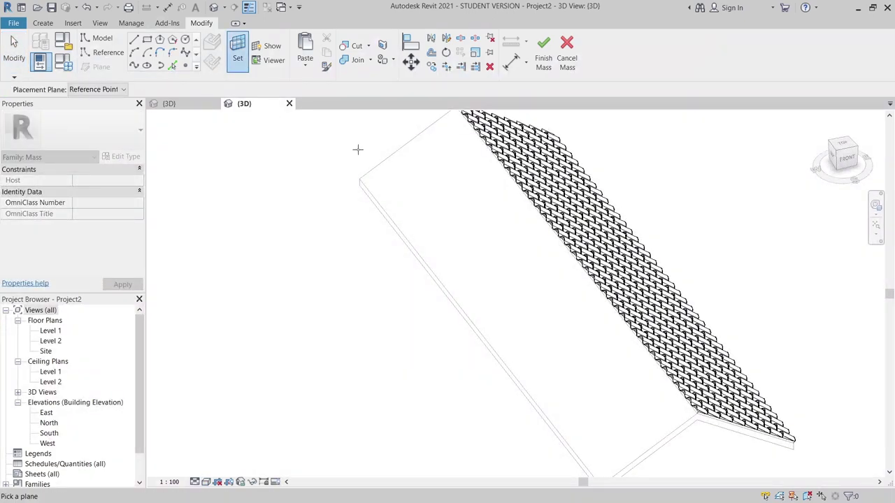
click(399, 146)
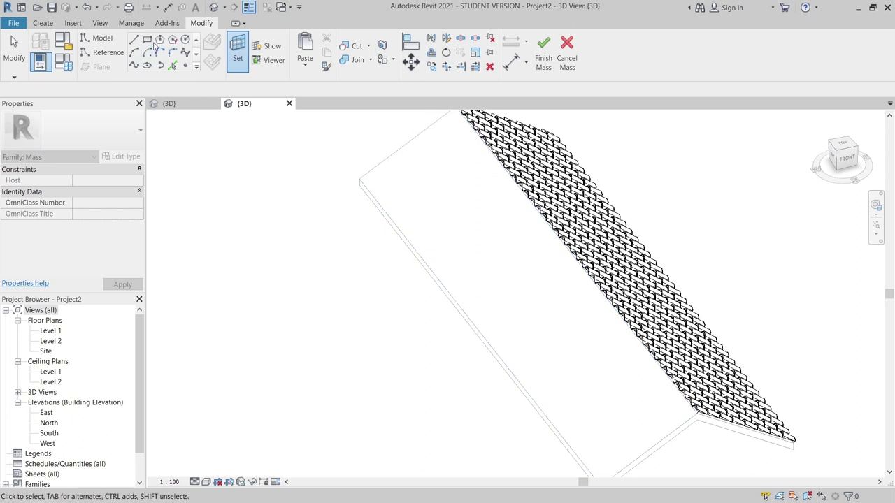
click(149, 41)
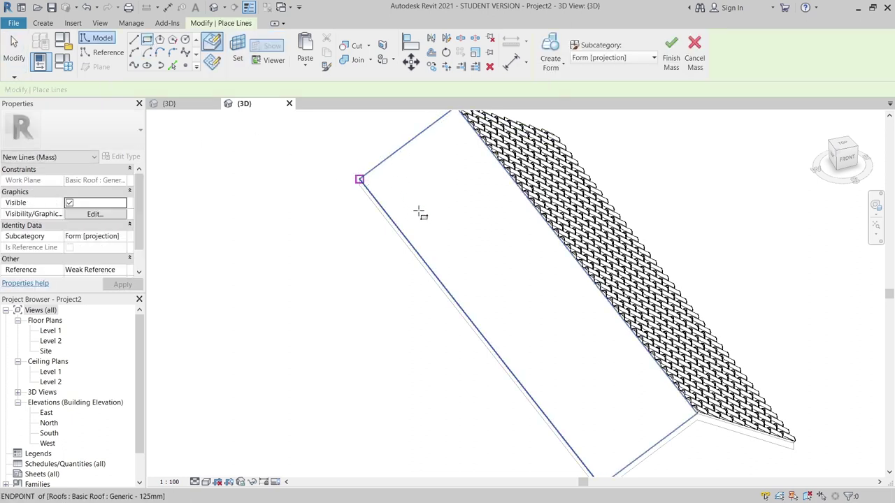
click(360, 179)
click(696, 409)
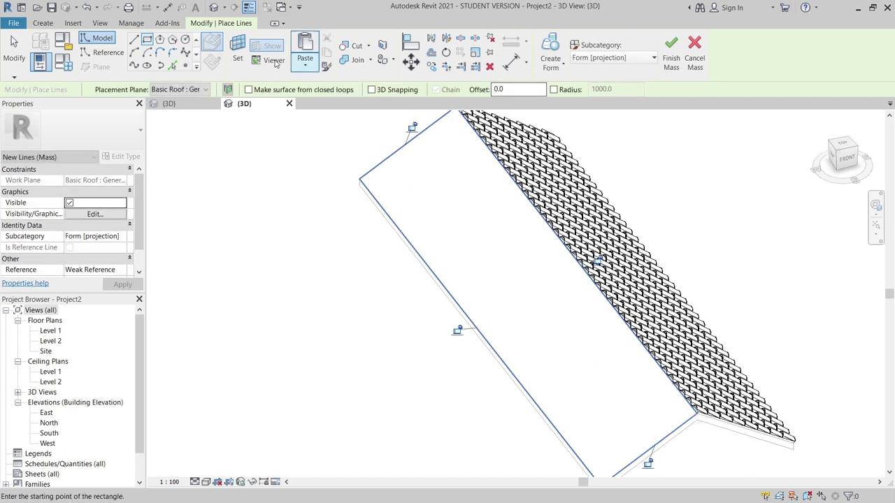
key(Escape)
key(Escape)
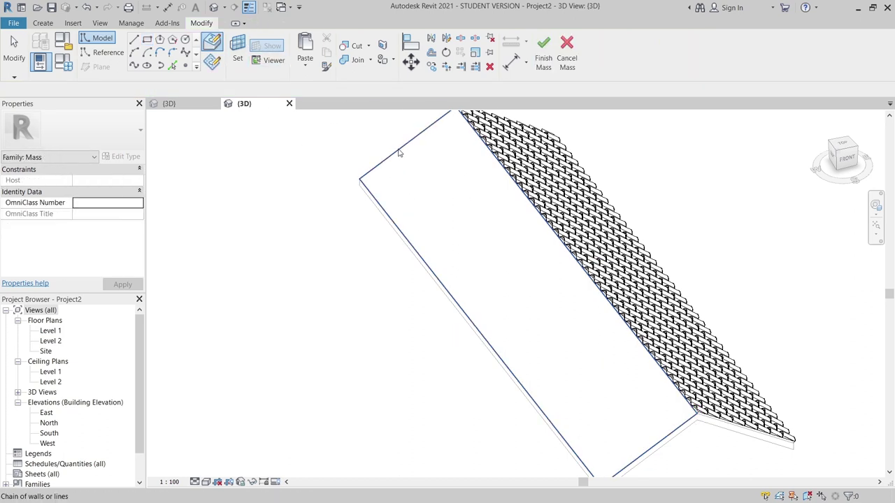
Create a solid form from the rectangle on the untiled slope and set its thickness to 2 mm.
click(456, 116)
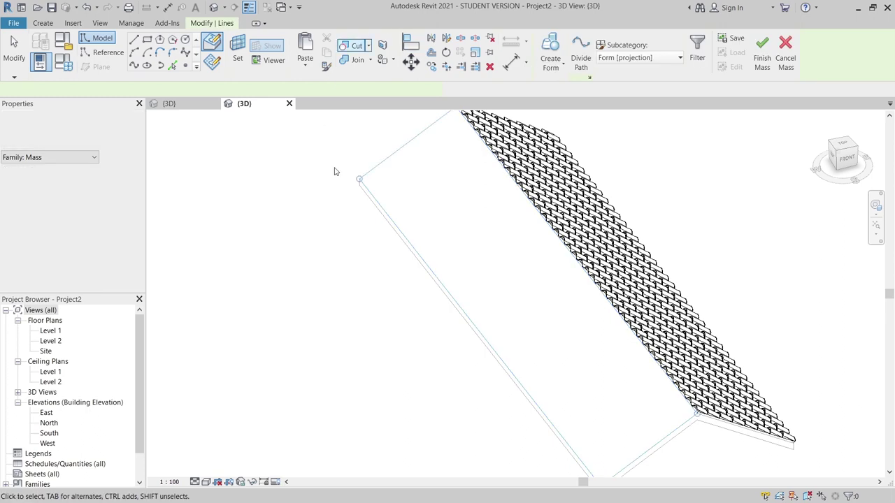
click(550, 63)
click(545, 86)
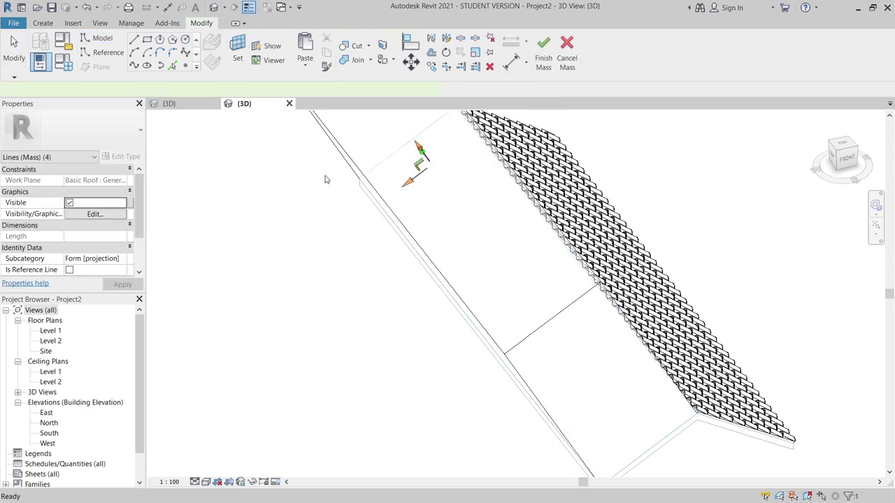
shift+middle_drag(326, 308, 431, 338)
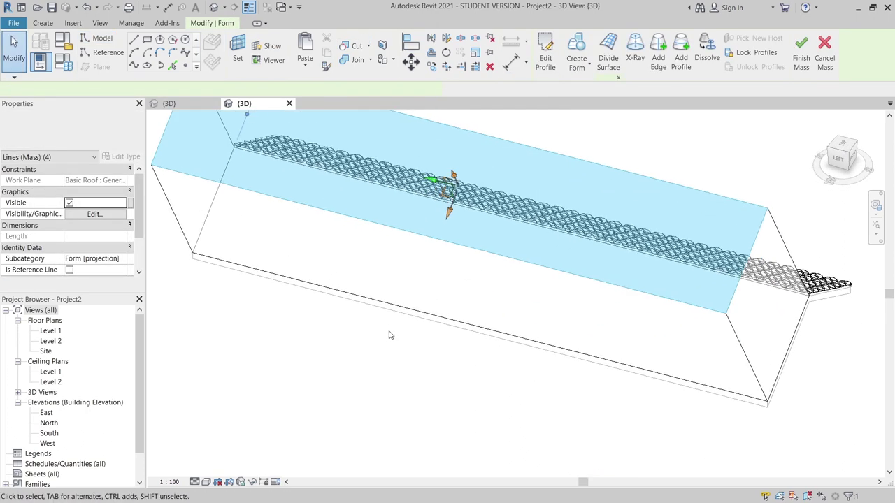
scroll(389, 335, down, 2)
click(322, 175)
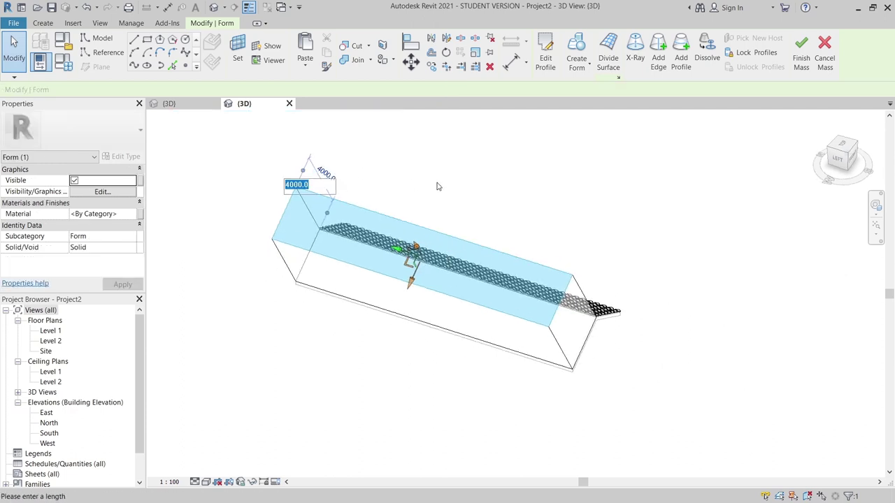
text(2)
key(Return)
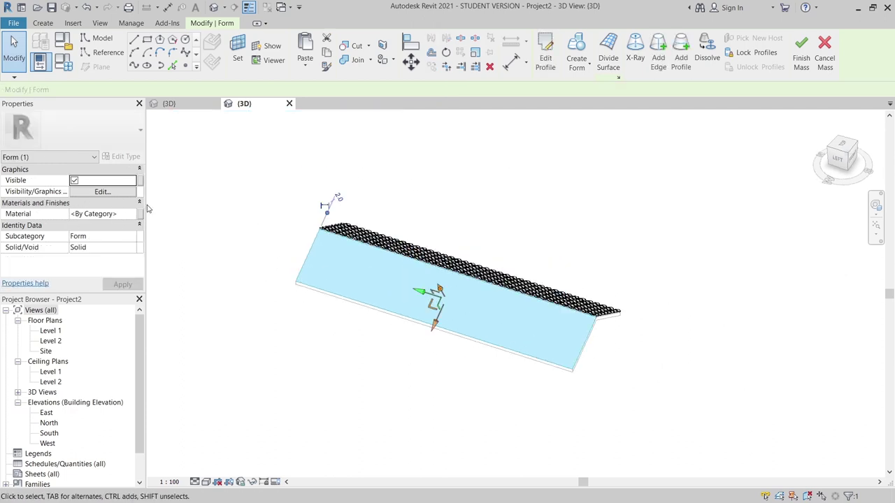
Divide the thin form's top face, with U and V grid layouts set to Fixed Distance at 300 mm.
click(610, 47)
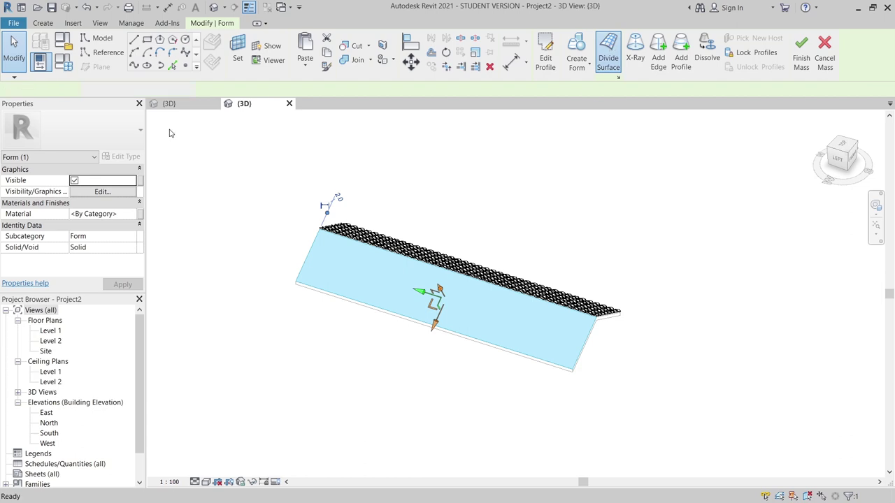
scroll(122, 219, down, 1)
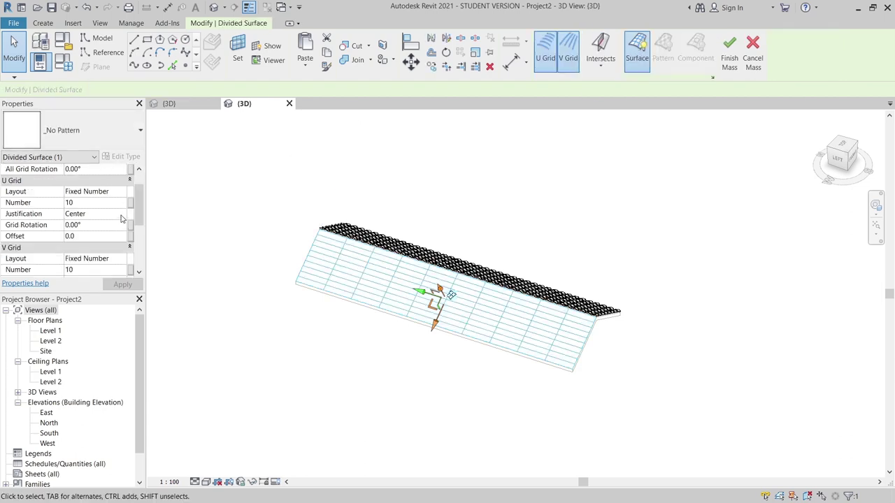
click(122, 192)
click(120, 213)
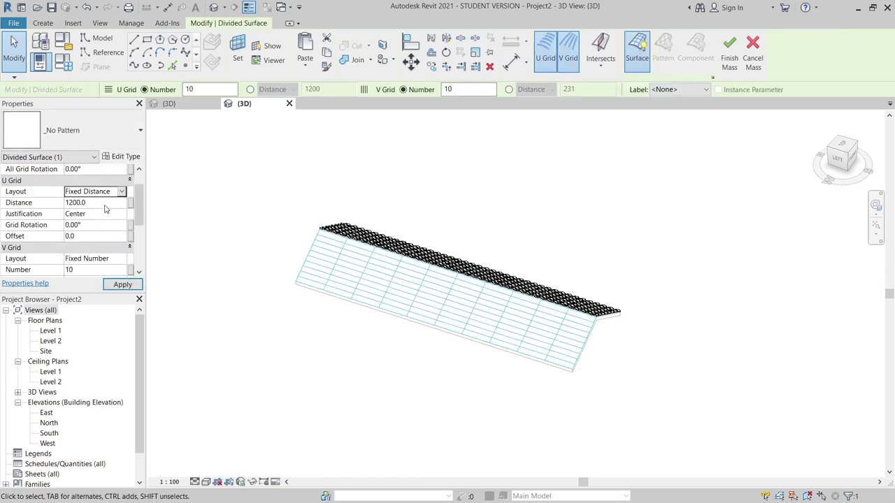
click(105, 202)
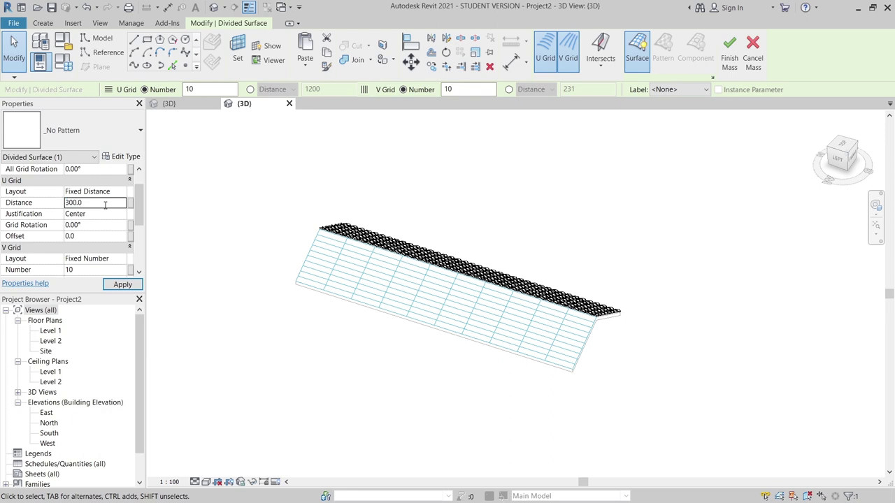
scroll(98, 231, down, 5)
click(124, 203)
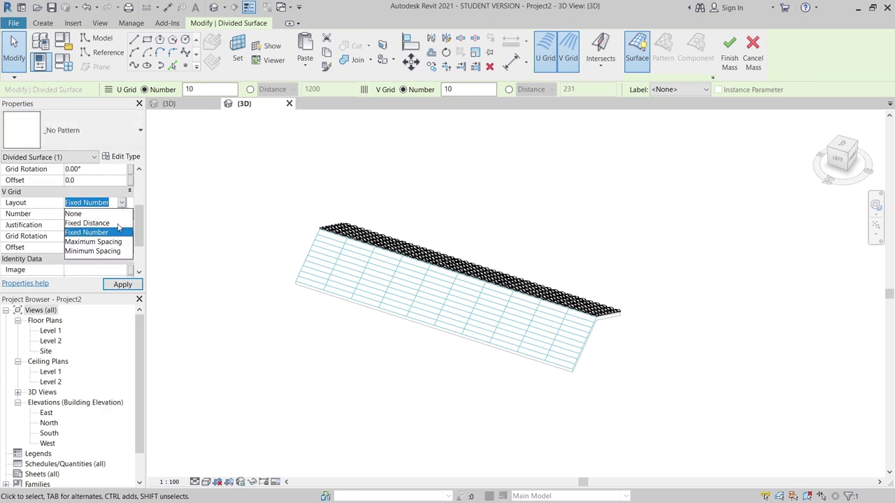
click(119, 228)
click(98, 214)
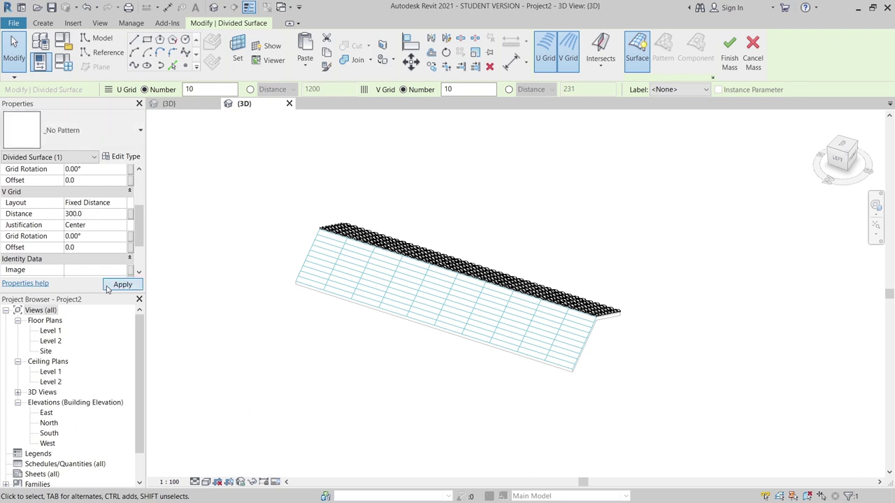
click(109, 287)
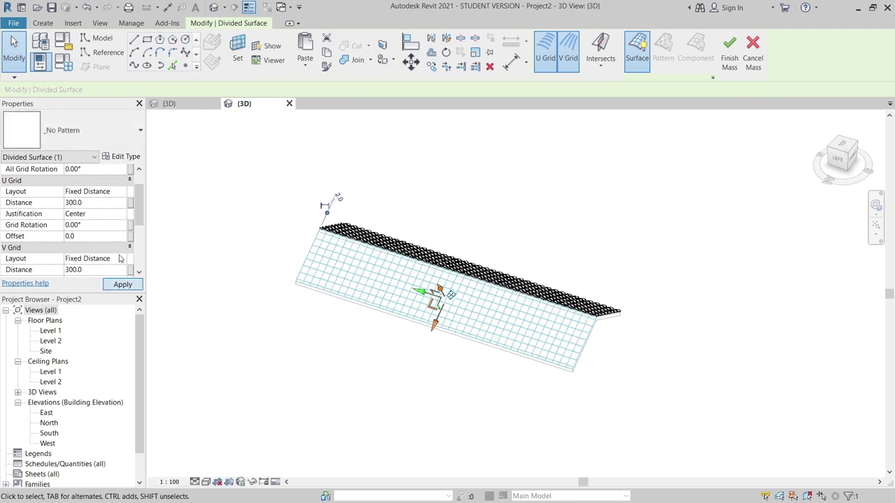
Set the Justification of both the U and V grids on the new divided surface to Beginning.
scroll(73, 254, down, 1)
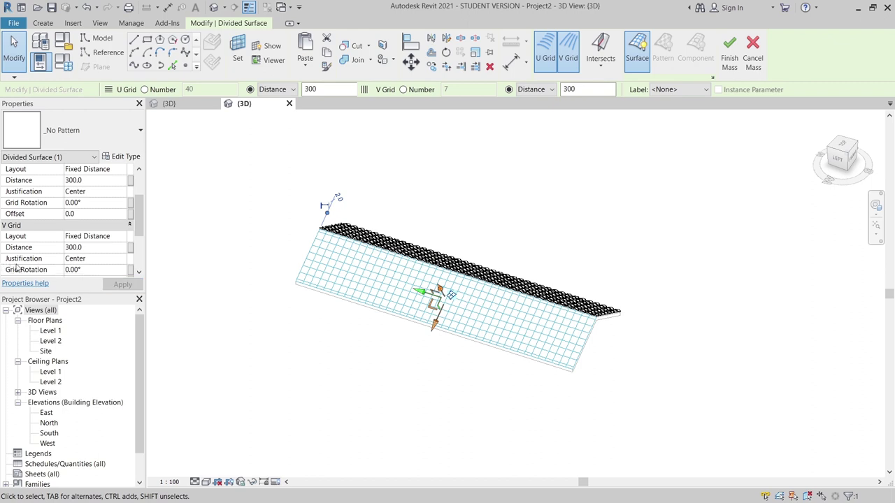
click(121, 261)
click(101, 274)
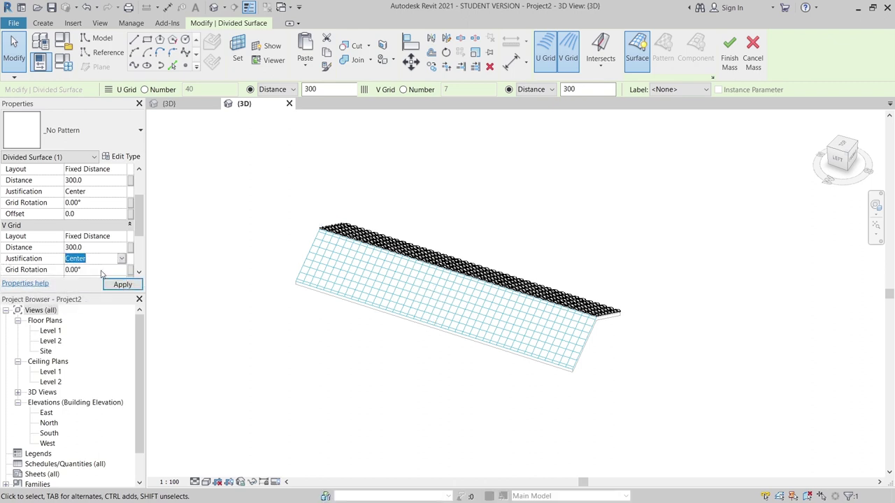
click(119, 191)
click(121, 191)
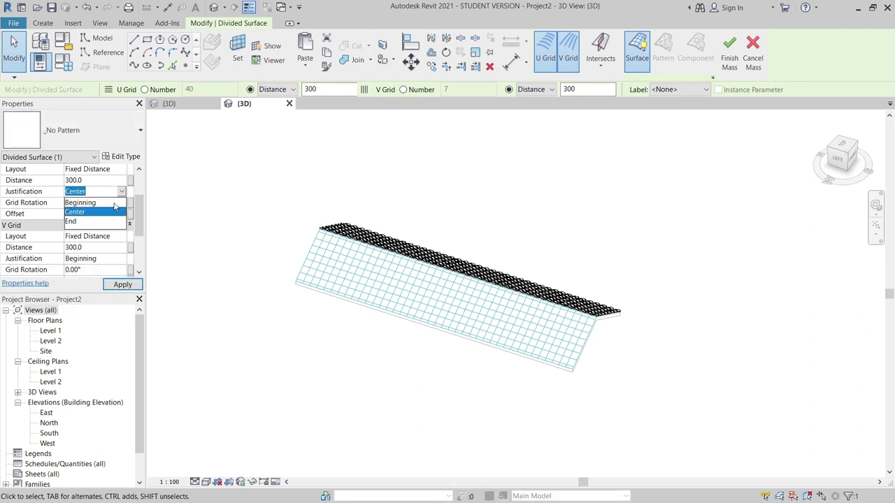
click(109, 210)
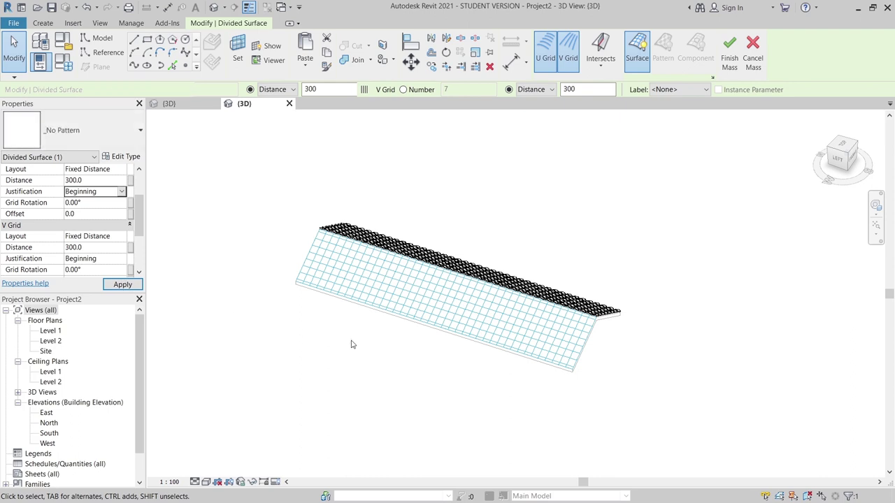
click(132, 159)
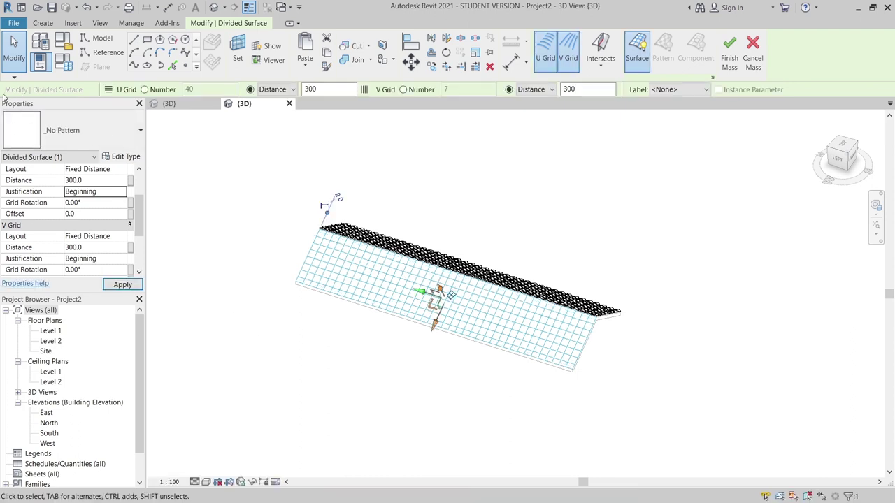
key(Escape)
Apply the rectangular Roof_curtain_panel_pattern_base tile panel to the second slope's divided surface.
click(120, 136)
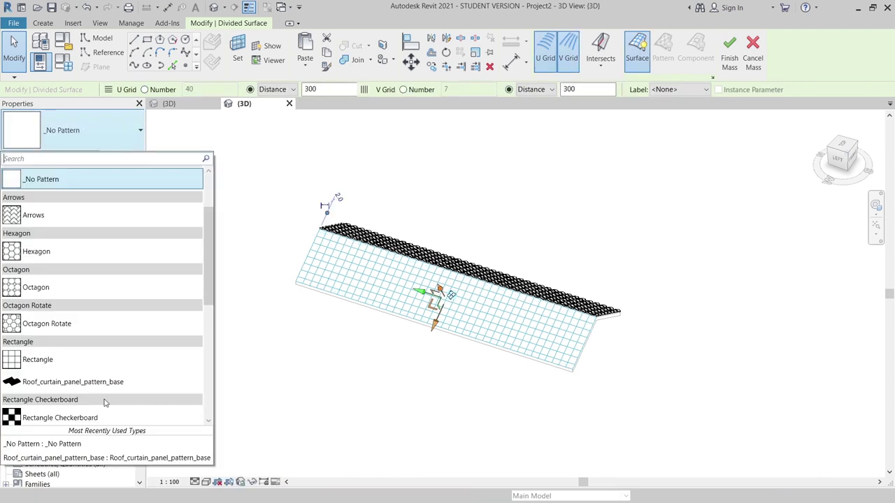
click(33, 384)
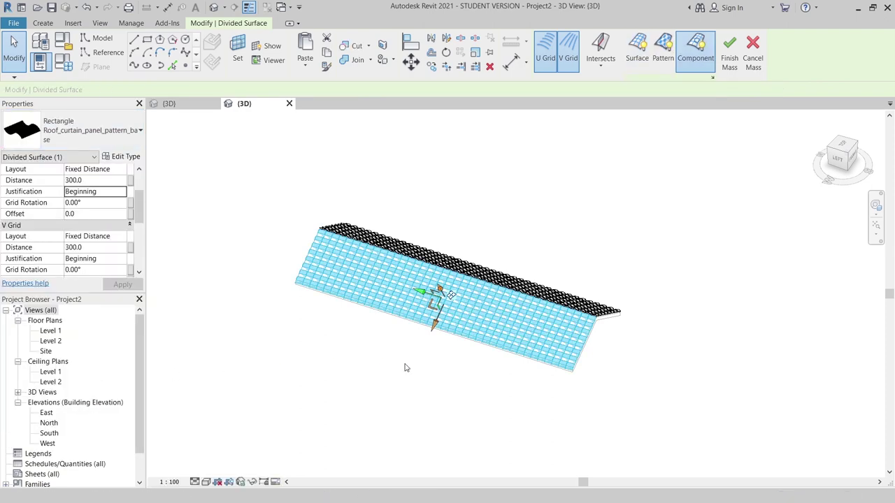
scroll(476, 354, up, 2)
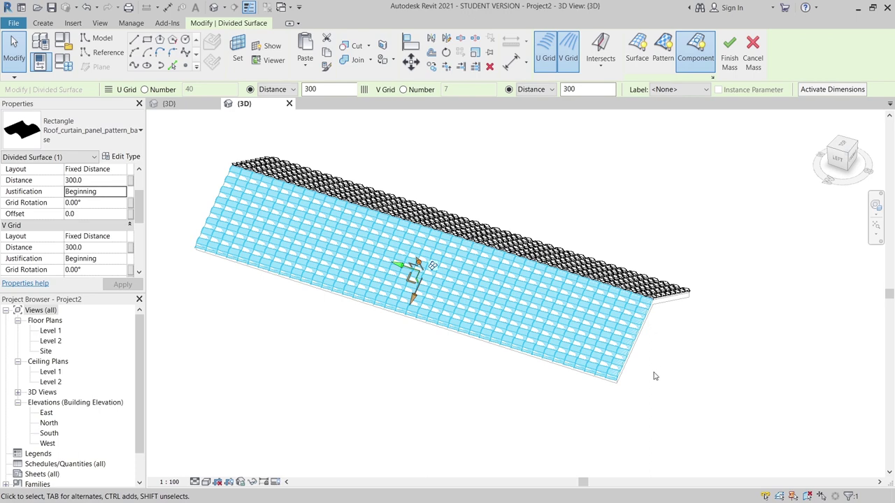
click(674, 375)
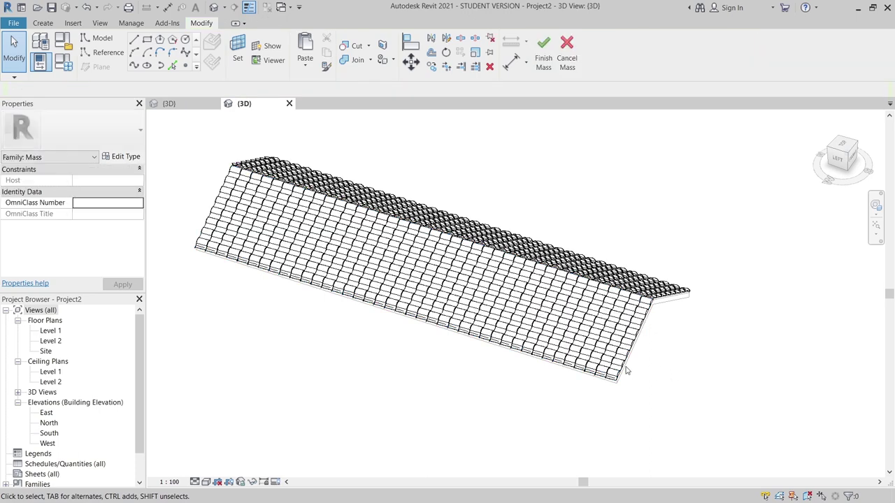
Set the second tiled surface's All Grid Rotation to 90° so its tiles run down the slope.
click(670, 350)
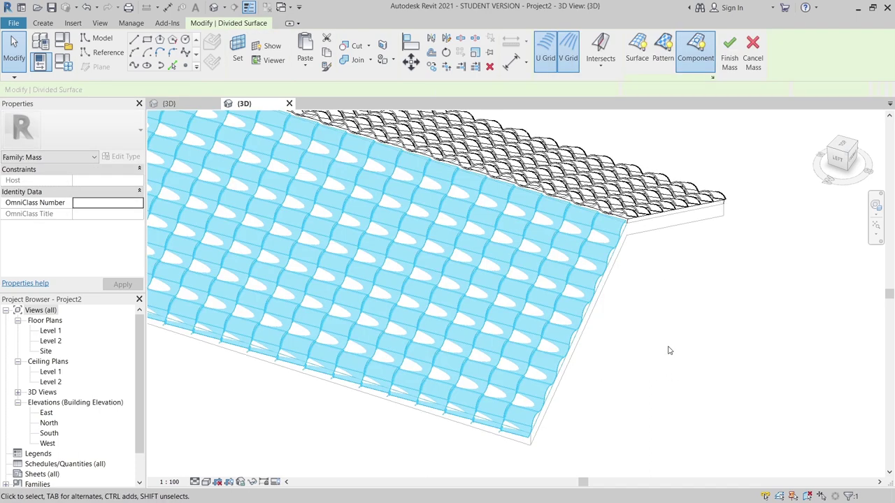
click(89, 193)
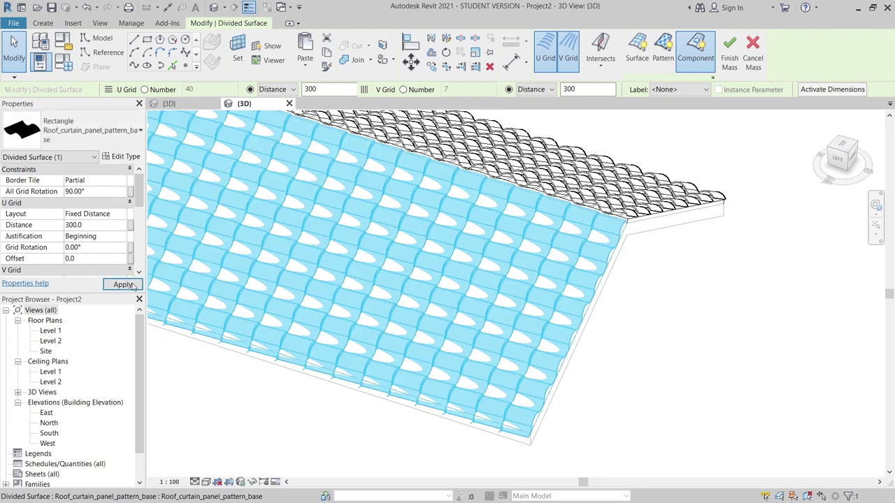
click(203, 387)
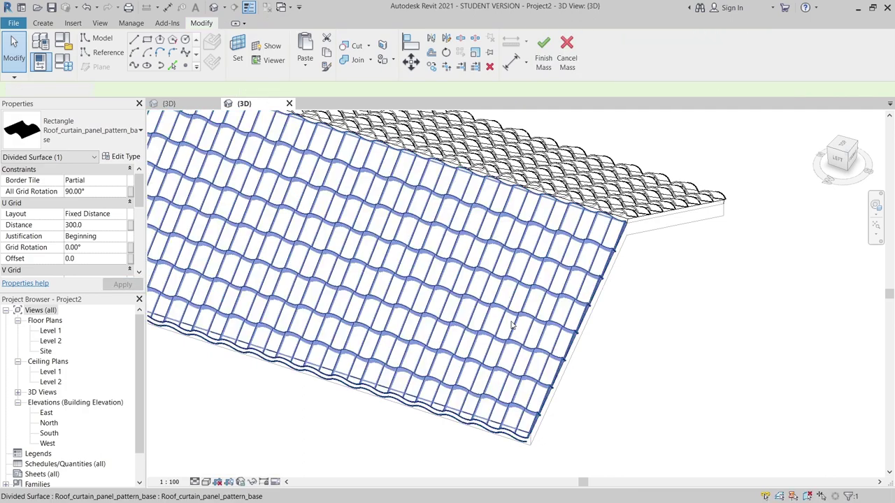
Move the second slope's tiled surface 40 mm perpendicular to its slope, away from the roof, working from the front view.
click(512, 325)
shift+middle_drag(691, 315, 859, 165)
click(846, 159)
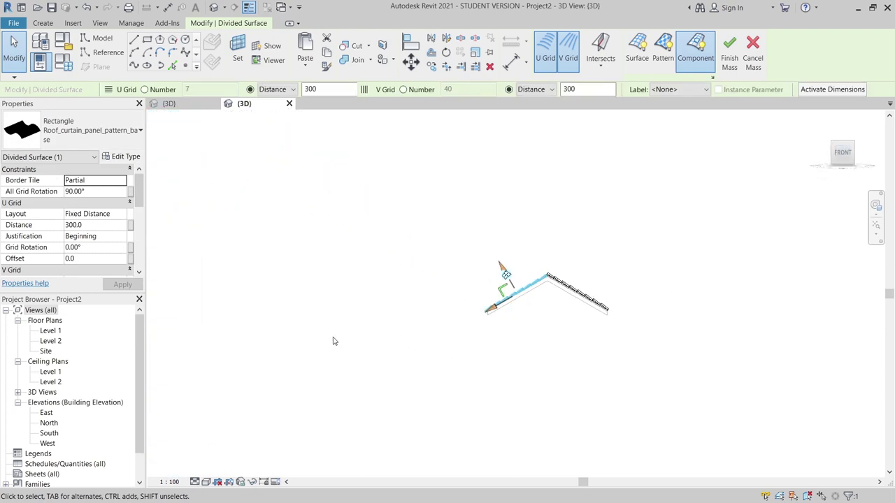
key(m)
key(v)
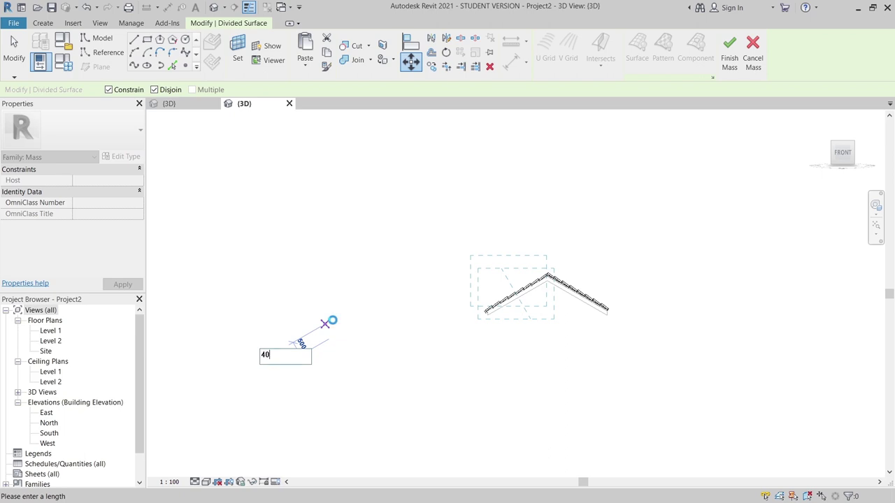
text(40)
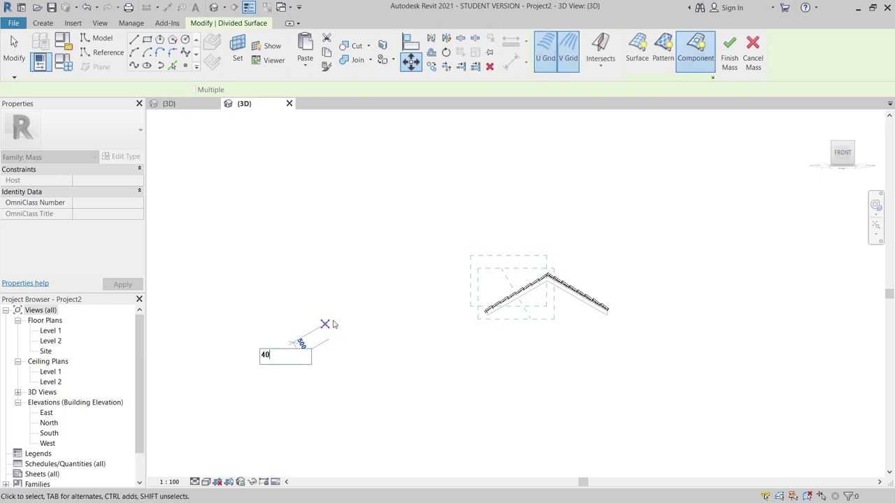
key(Return)
Finish the in-place mass and open the Level 2 floor plan at the roof's front end.
shift+middle_drag(657, 321, 627, 374)
scroll(476, 342, up, 9)
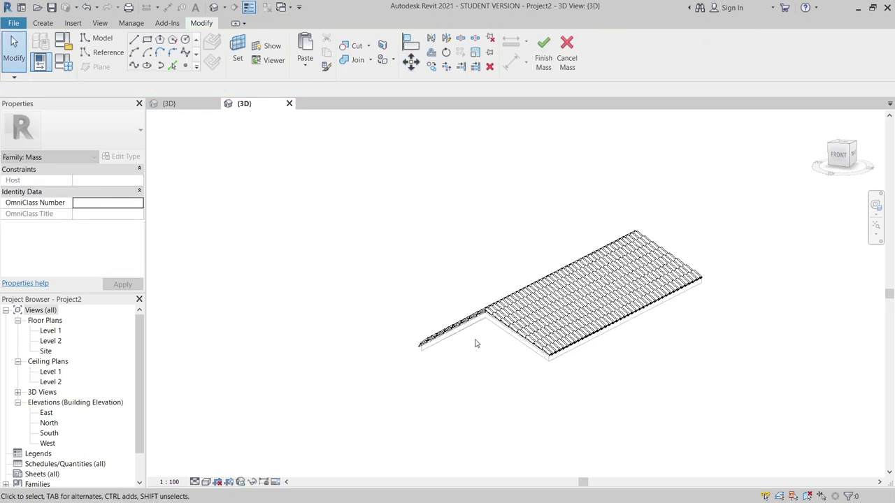
shift+middle_drag(485, 353, 528, 340)
scroll(534, 326, up, 3)
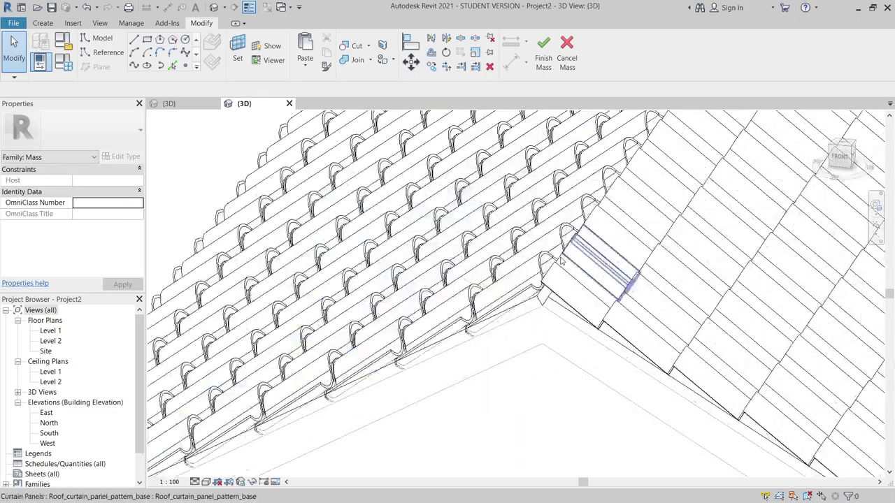
click(543, 63)
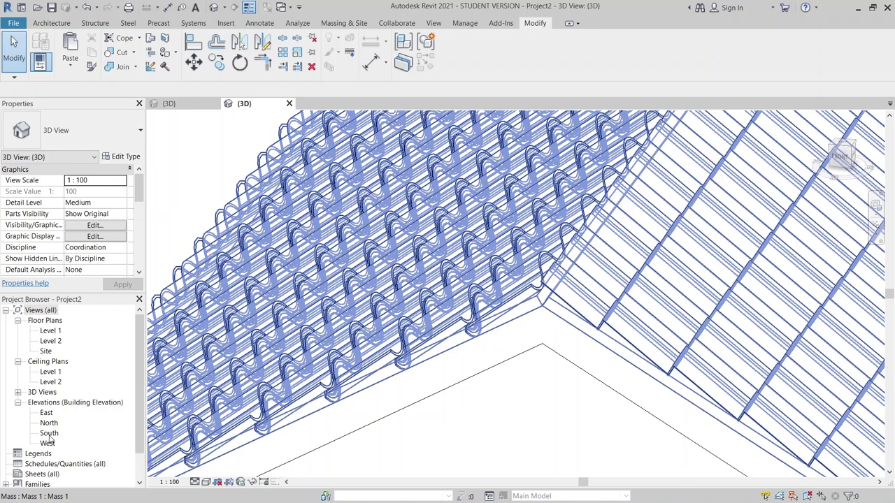
click(51, 341)
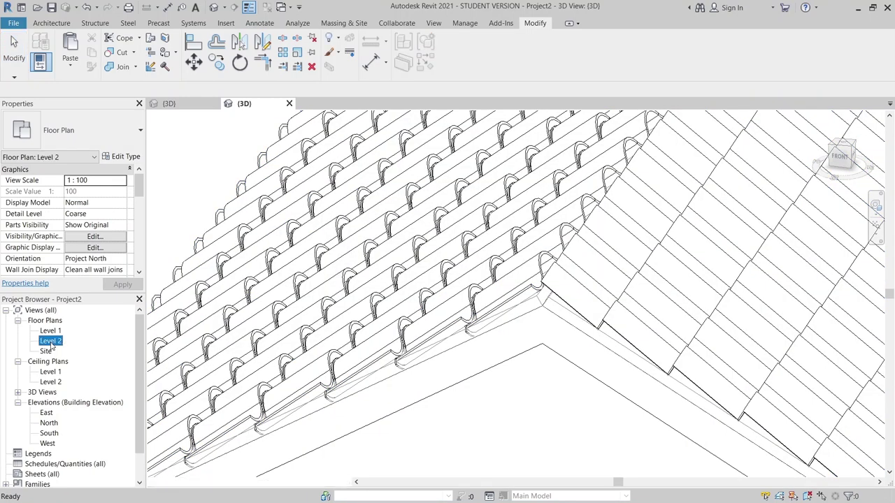
double_click(50, 341)
scroll(581, 280, up, 5)
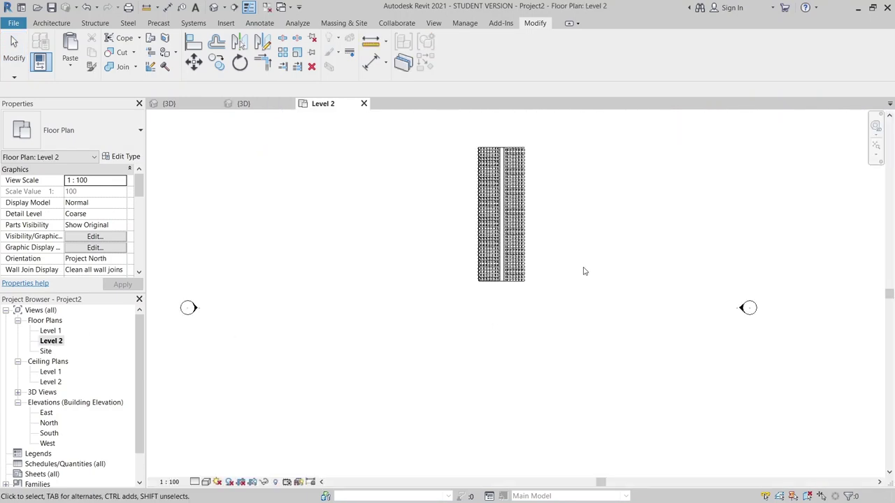
middle_drag(577, 318, 579, 356)
middle_drag(521, 371, 570, 381)
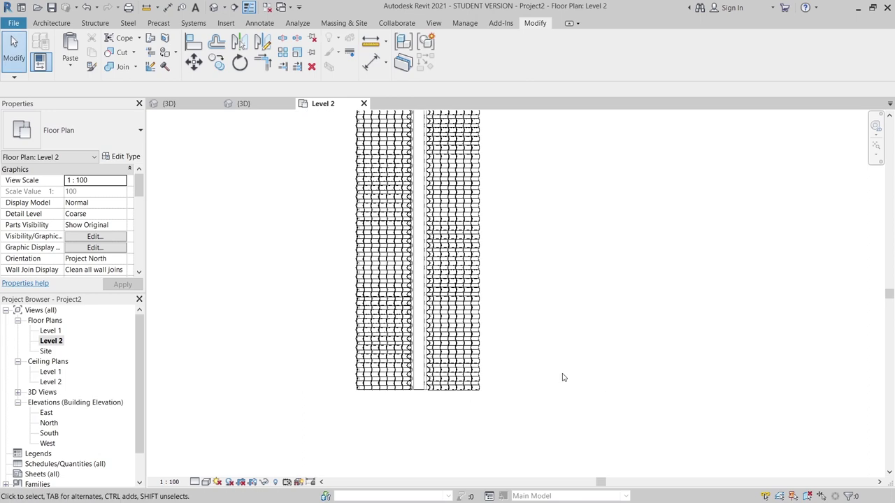
Place a Spanish_Roof_Tiles_3_11650 (1) component on Level 2 along the roof's full ridge line, from the front end to the back.
key(c)
key(m)
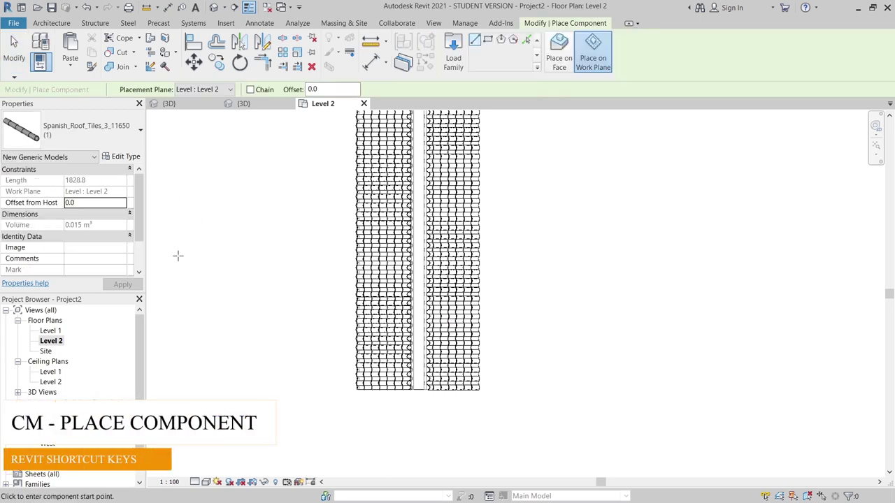
scroll(406, 402, up, 4)
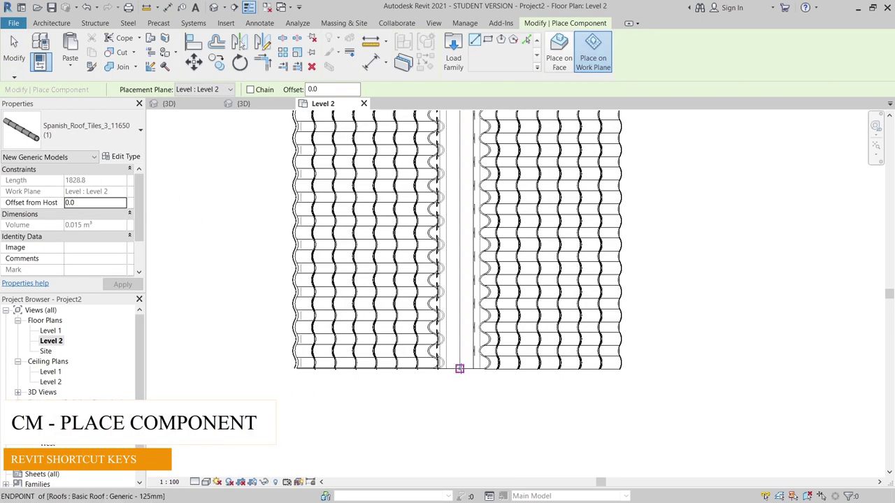
click(459, 368)
scroll(457, 198, down, 3)
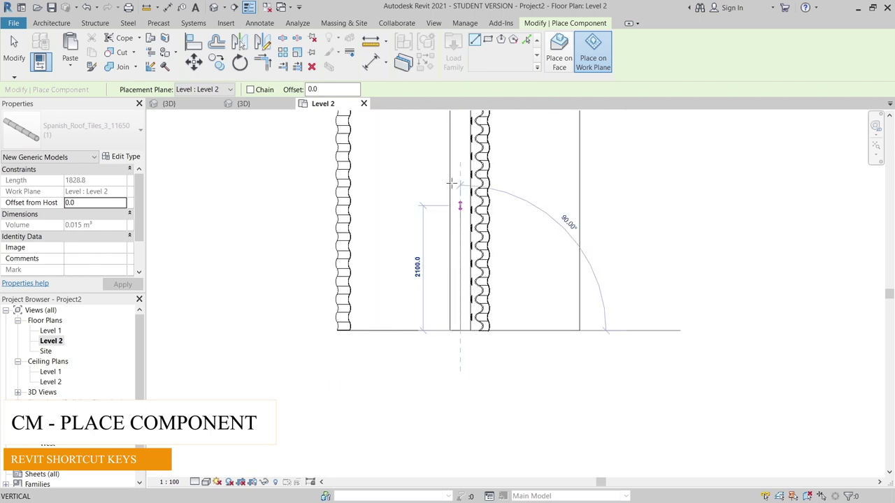
middle_drag(455, 402, 455, 412)
middle_drag(445, 162, 437, 336)
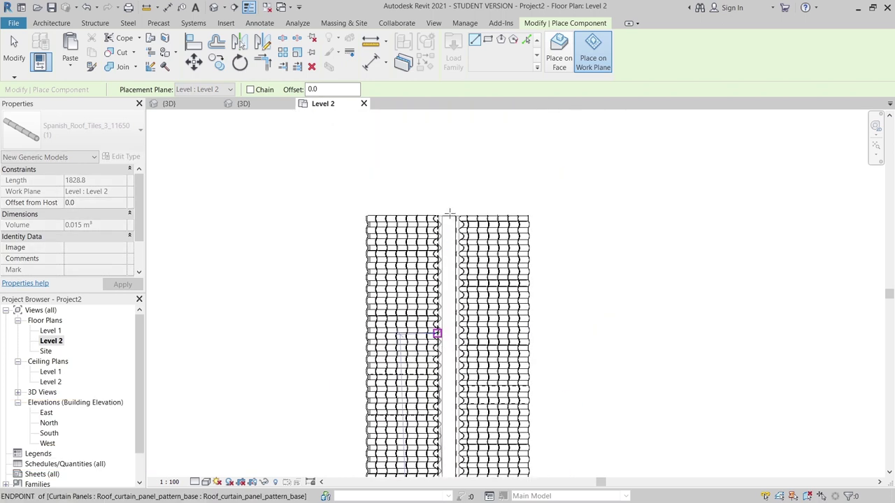
scroll(449, 212, up, 1)
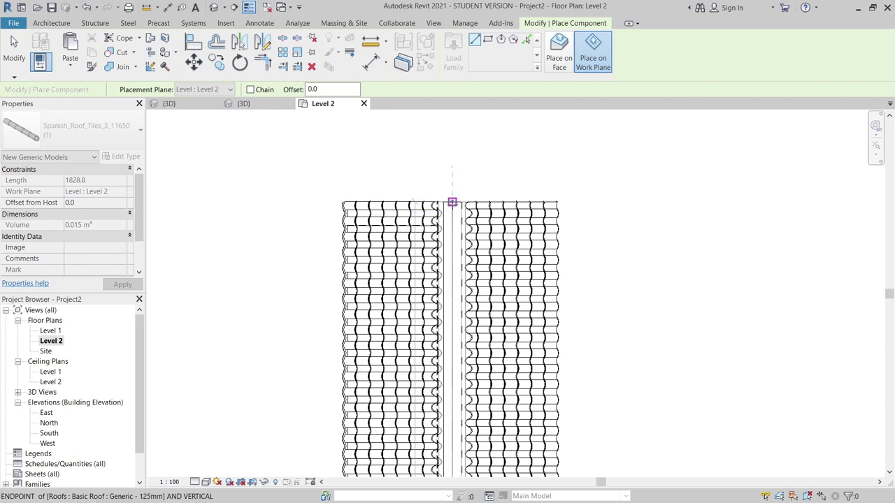
click(452, 202)
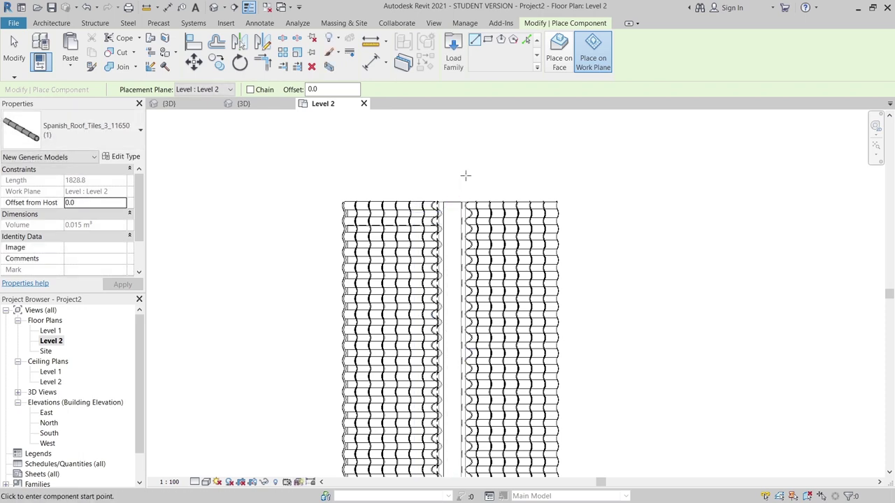
key(Escape)
key(Escape)
Move the ridge tile component vertically in the front 3D view so its bottom centre meets the roof's apex.
click(268, 105)
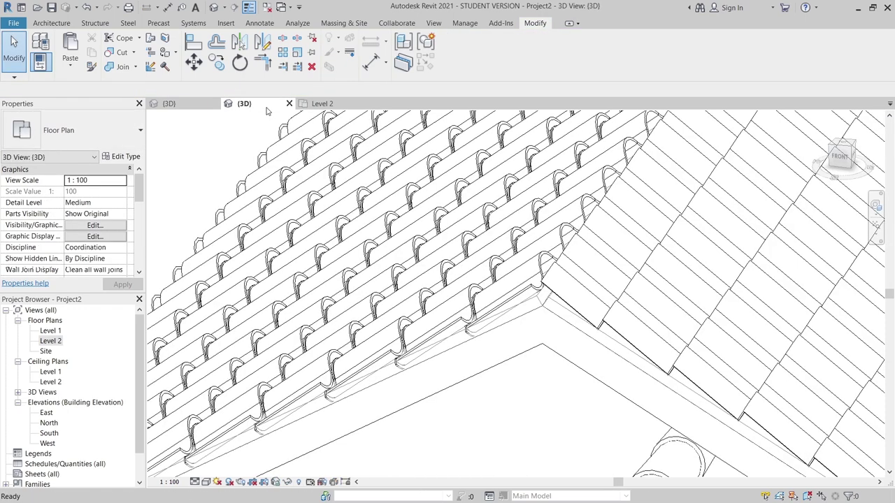
scroll(505, 330, down, 3)
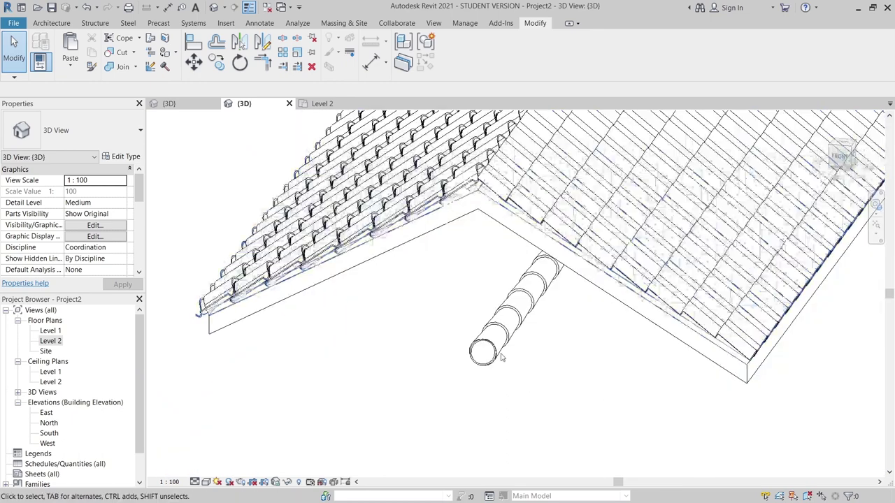
click(498, 354)
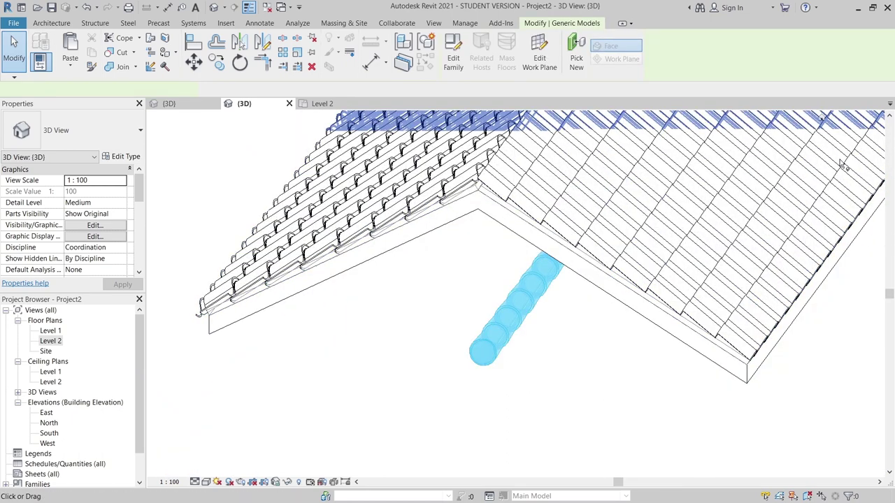
scroll(707, 346, down, 3)
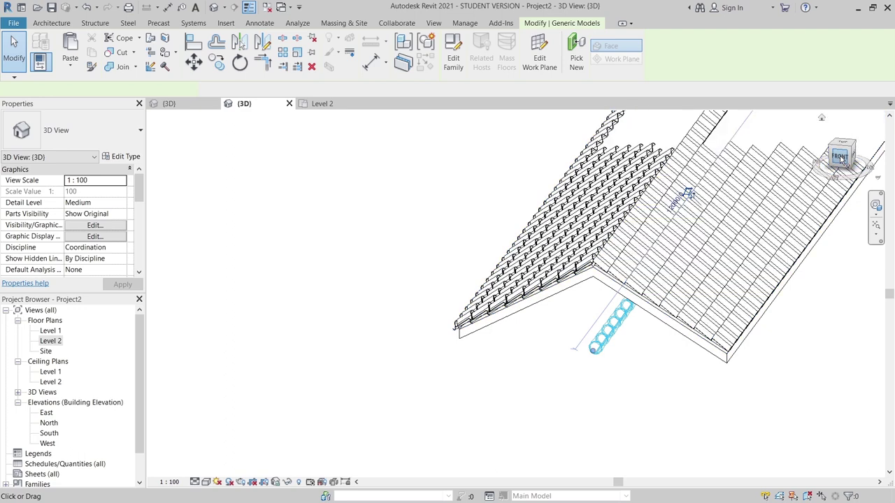
click(842, 158)
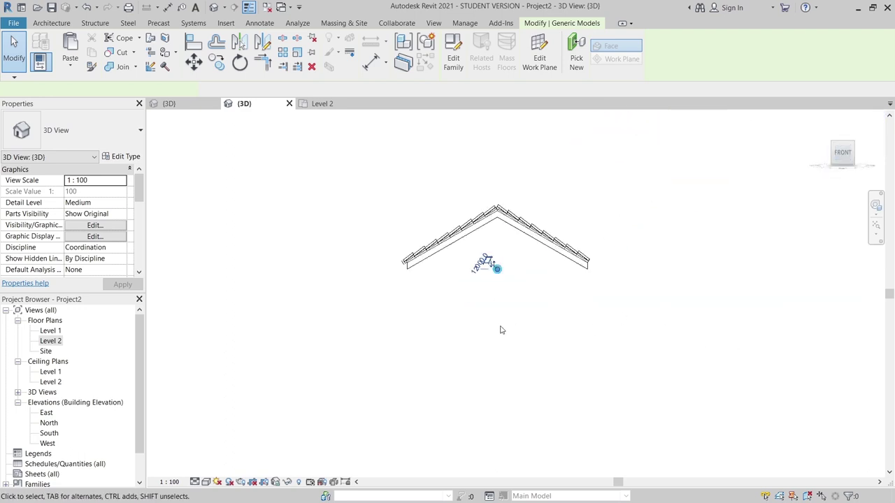
scroll(501, 330, up, 4)
key(m)
key(v)
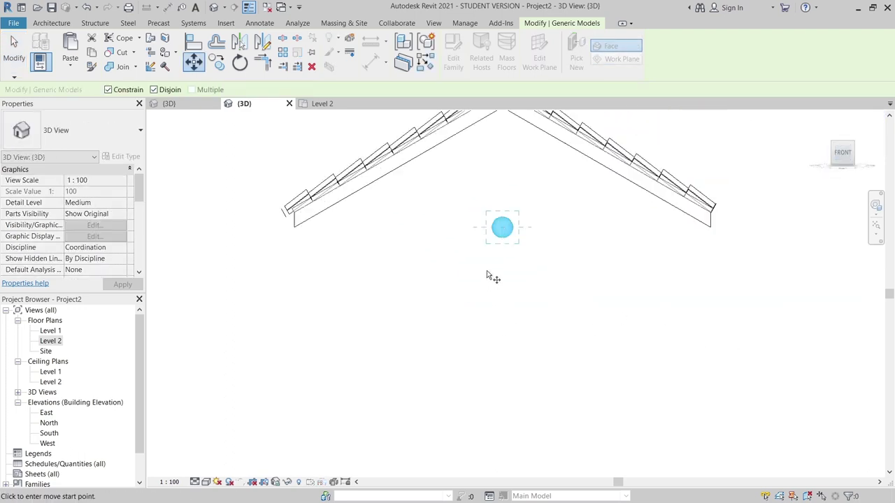
scroll(507, 224, up, 8)
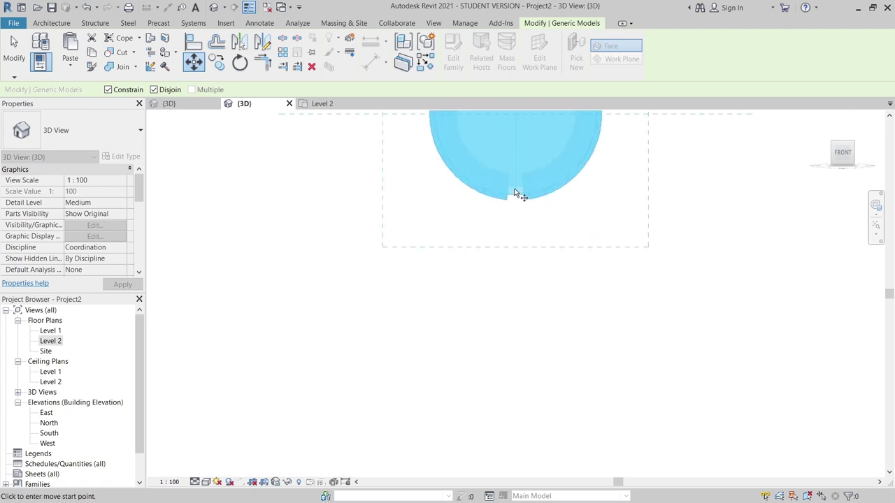
scroll(514, 196, up, 1)
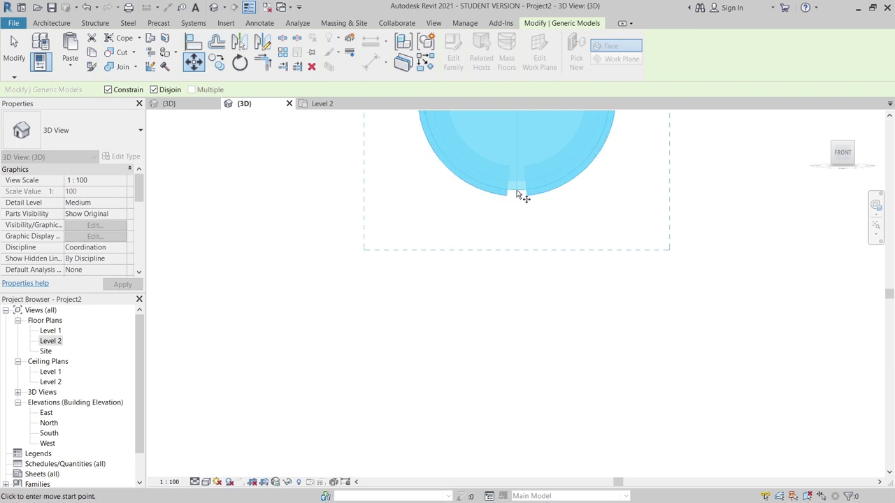
scroll(519, 190, up, 4)
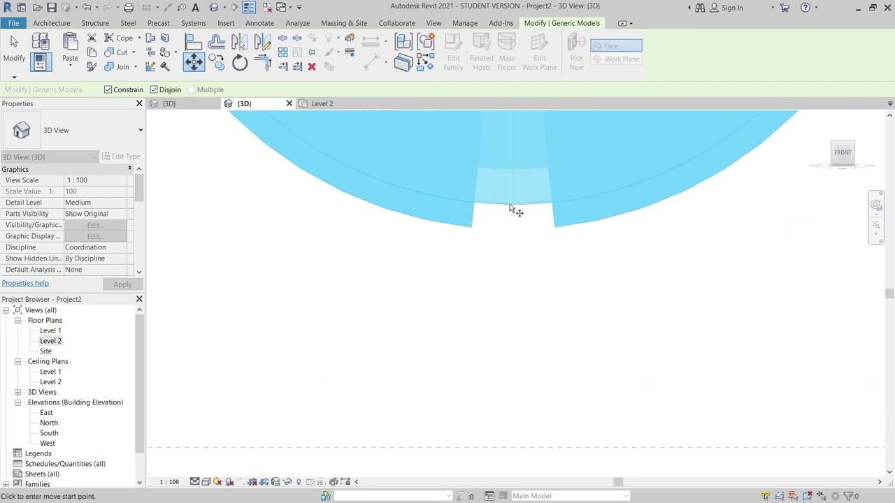
scroll(511, 202, down, 5)
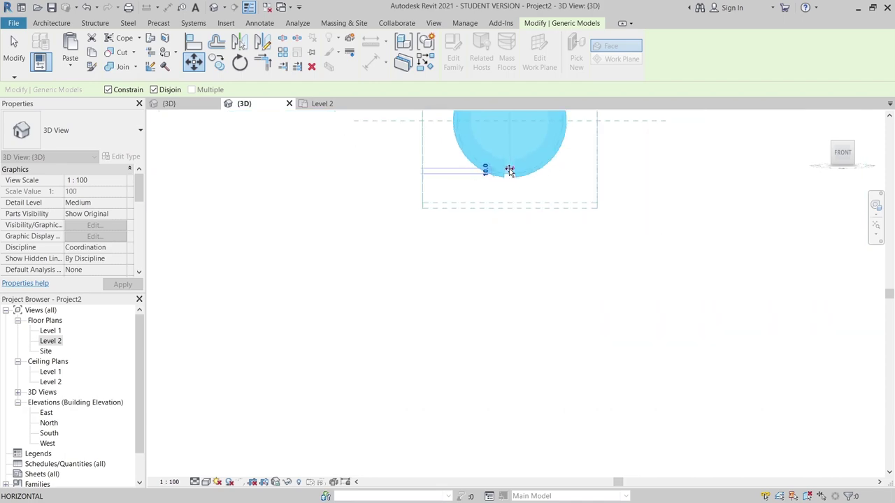
middle_drag(506, 213, 496, 446)
middle_drag(513, 154, 506, 230)
scroll(491, 195, up, 4)
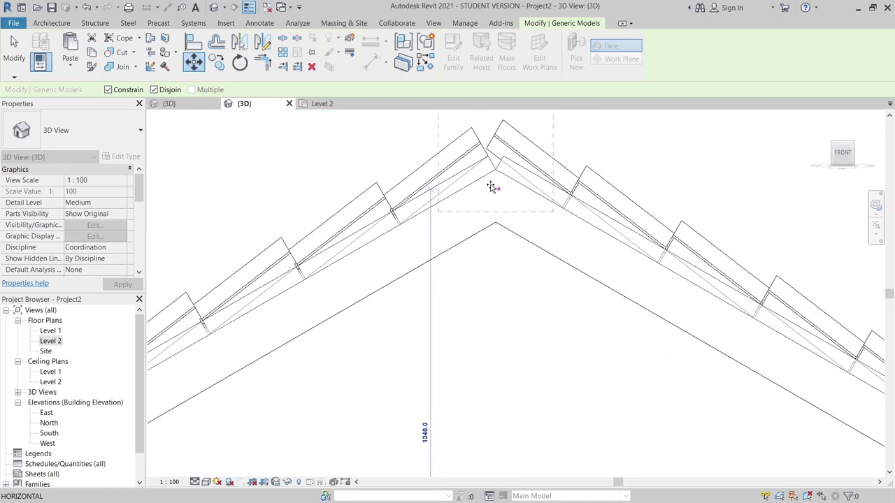
click(496, 167)
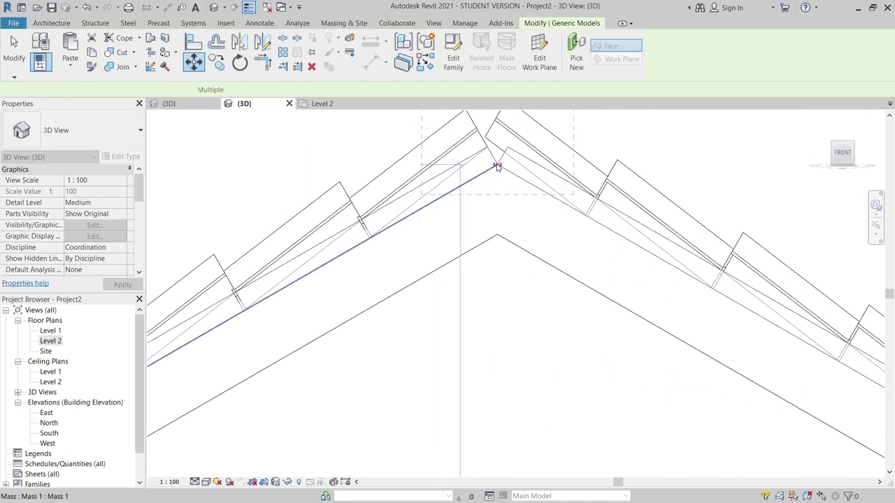
click(512, 279)
scroll(514, 269, down, 6)
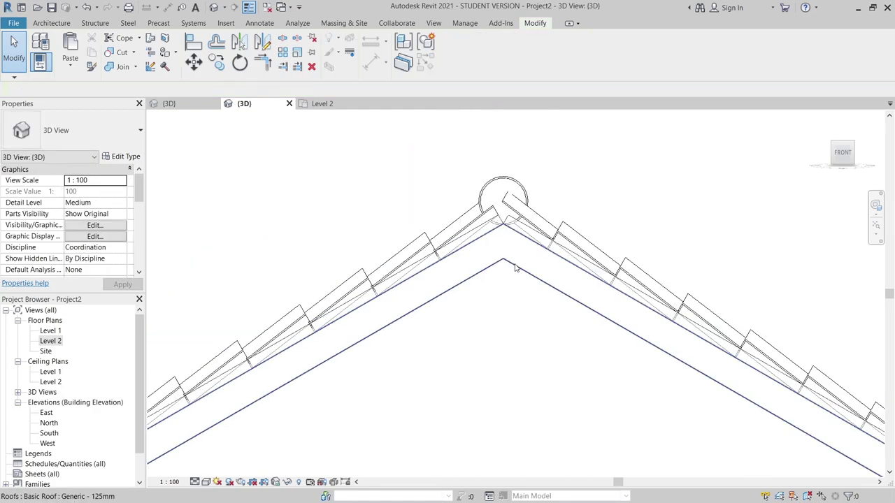
Start a structural beam and load the steel M_HSS-Hollow Structural Section family with the HSS31.8X31.8X3.2 type.
shift+middle_drag(647, 218, 533, 203)
scroll(533, 202, down, 2)
shift+middle_drag(678, 273, 645, 270)
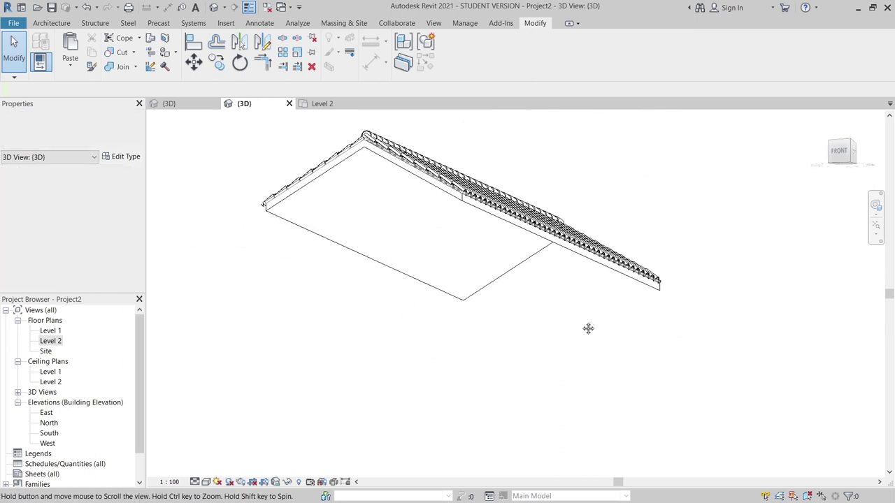
middle_drag(589, 326, 643, 333)
click(455, 231)
click(89, 27)
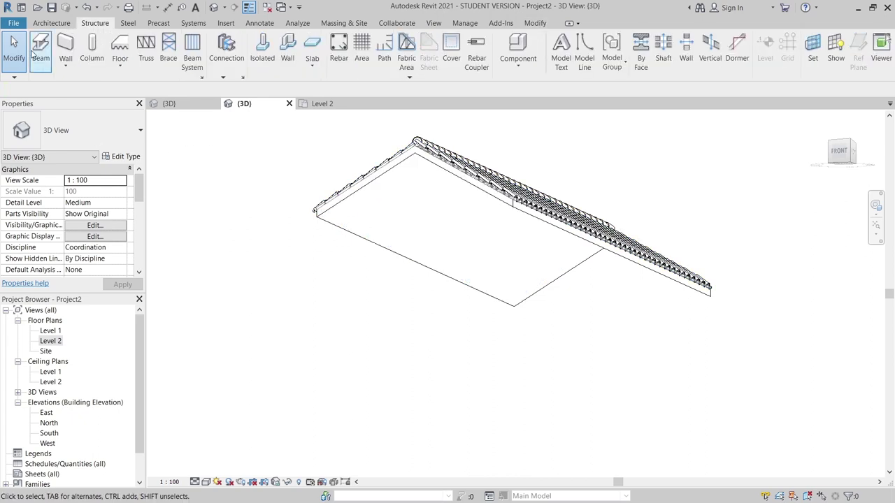
click(35, 56)
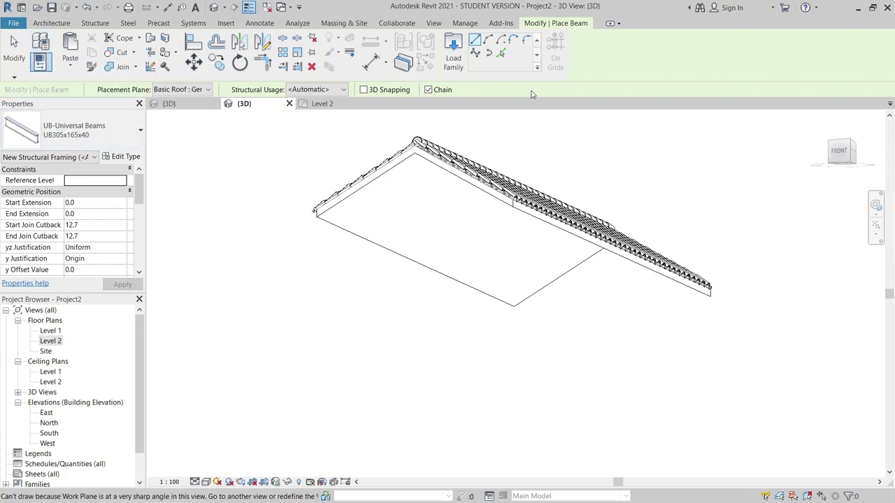
click(454, 74)
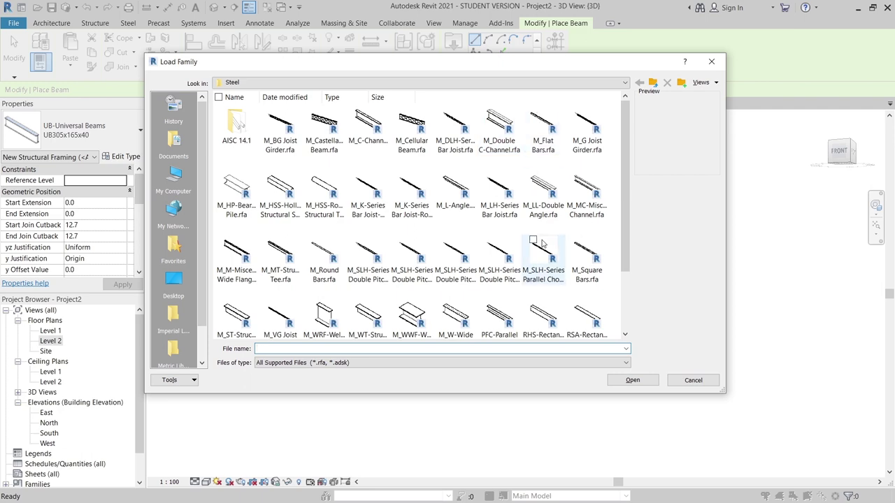
click(280, 199)
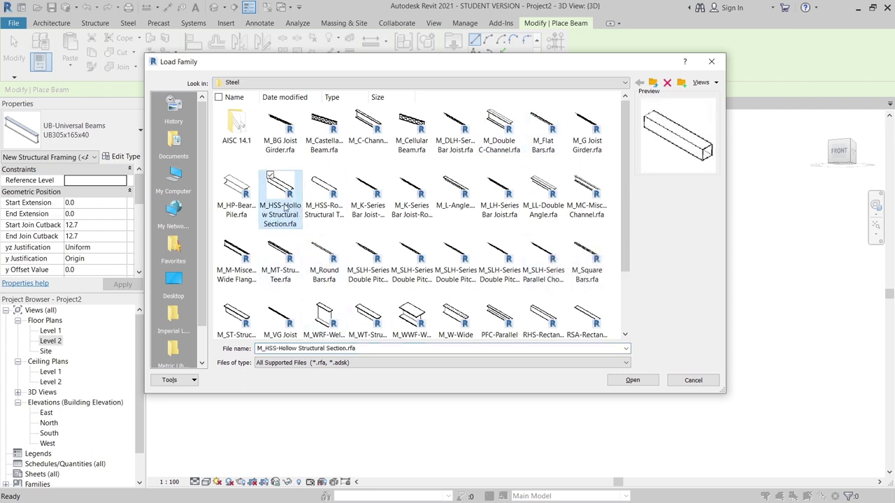
click(635, 381)
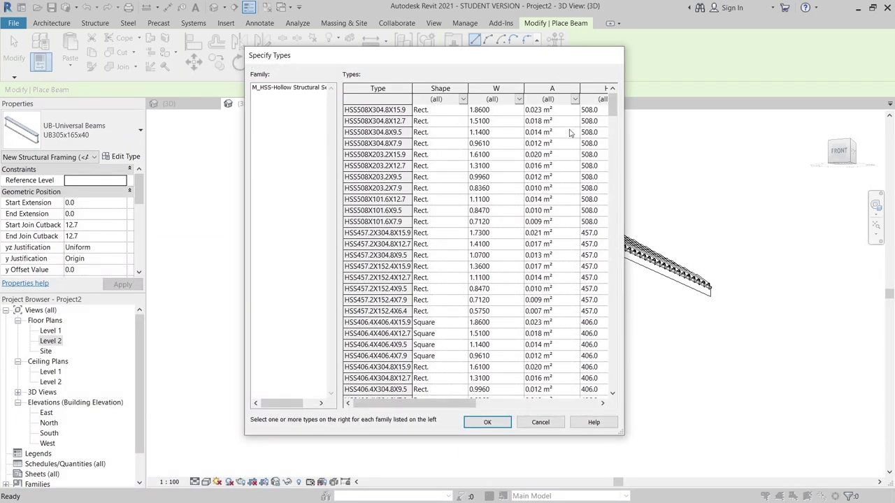
drag(616, 143, 615, 386)
click(355, 378)
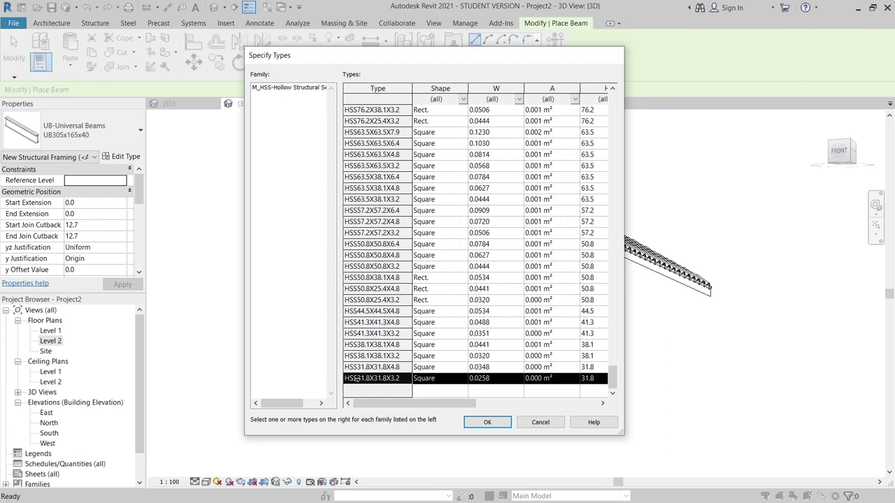
click(488, 422)
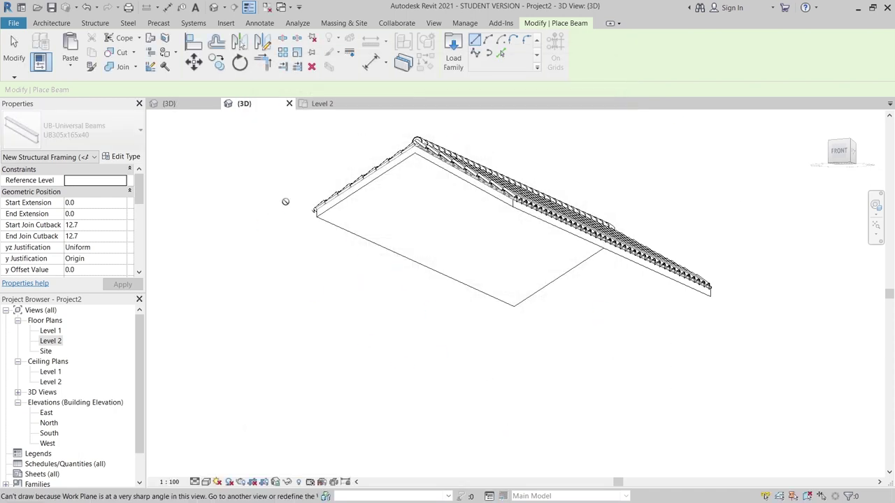
Set the hollow section type's Ht and b to 50 and rename the type HSS 50x50.
click(126, 158)
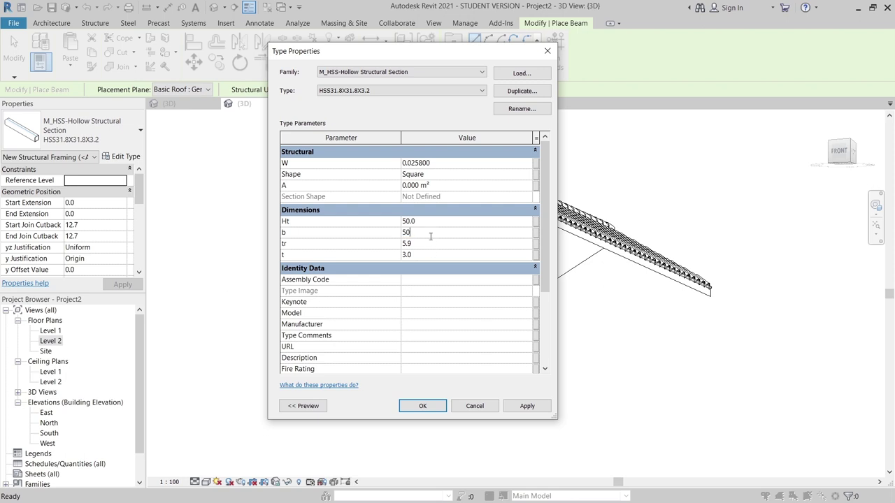
click(532, 109)
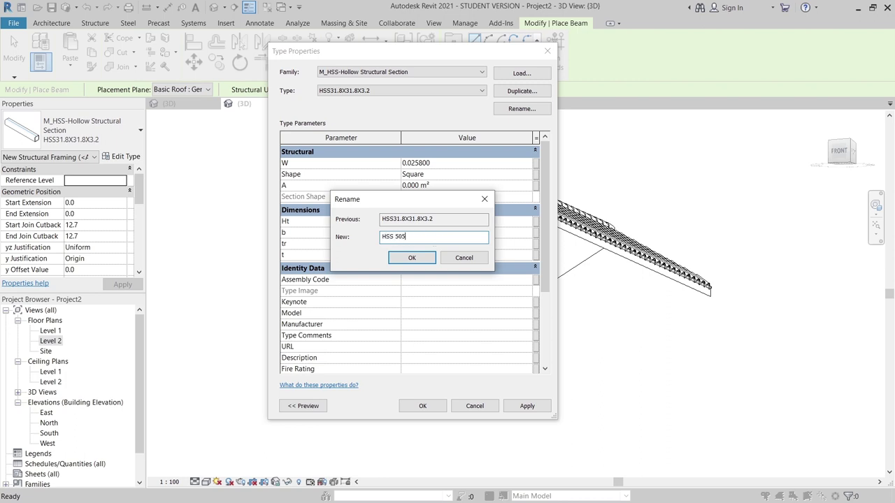
key(Return)
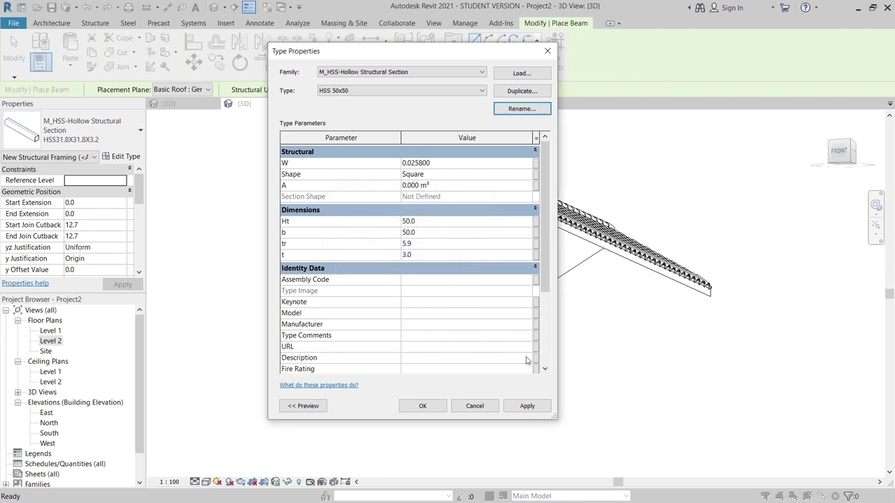
click(420, 406)
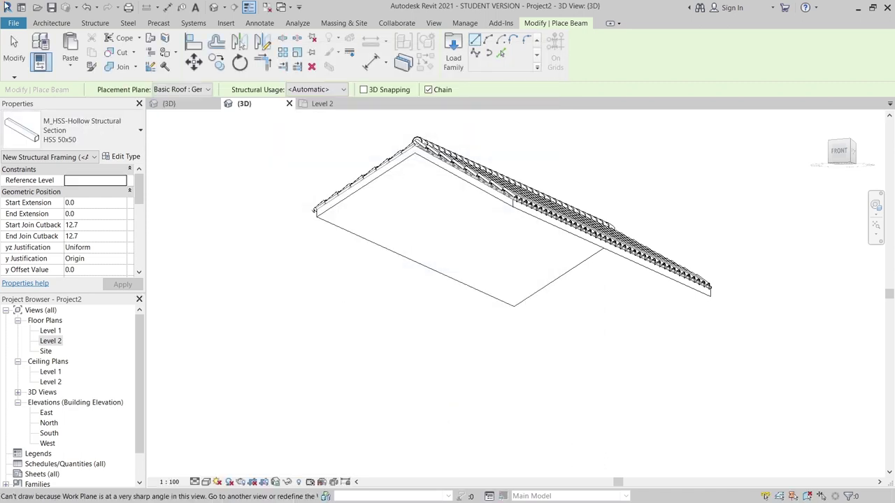
Set the work plane to the underside face of the untreated front-left roof slope, as seen from the front.
click(56, 26)
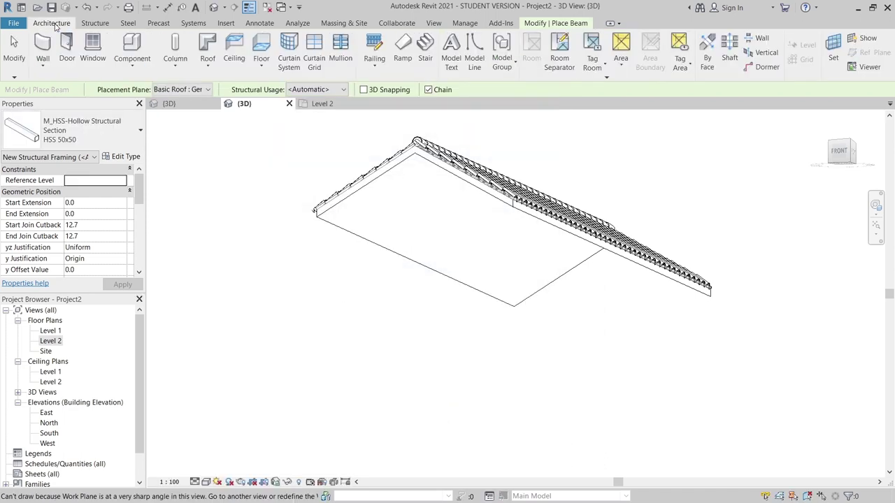
click(833, 51)
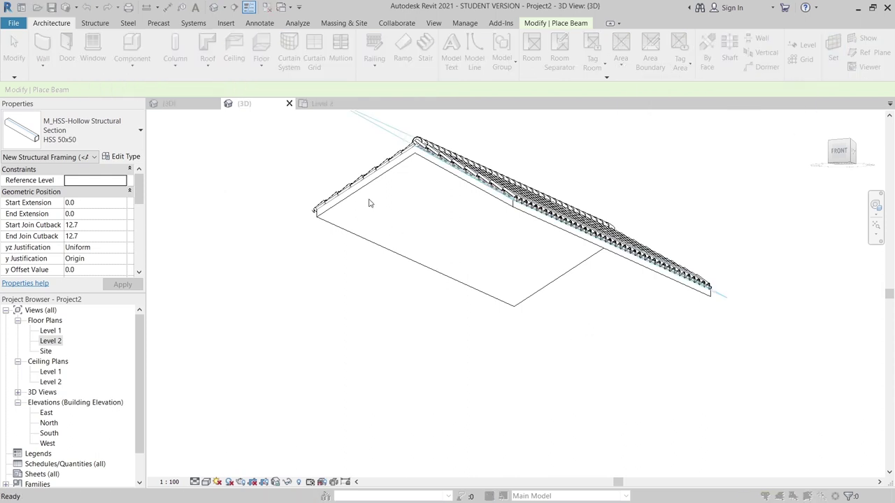
click(332, 222)
click(371, 275)
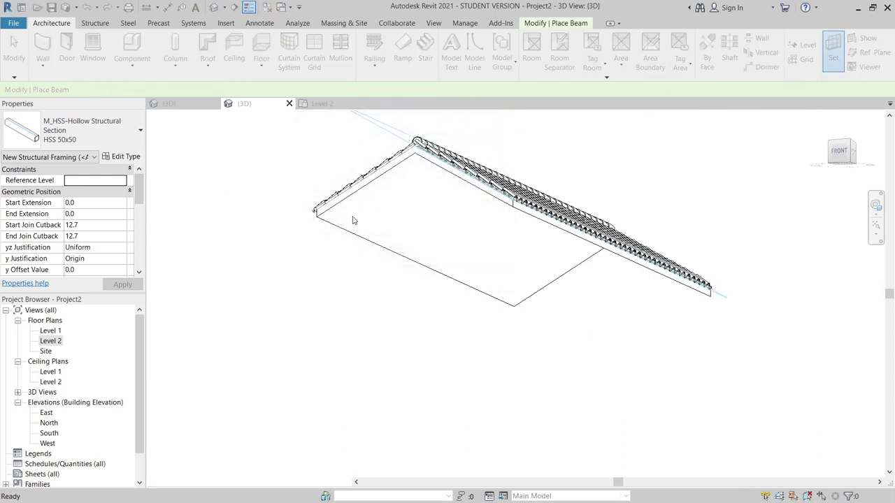
click(352, 198)
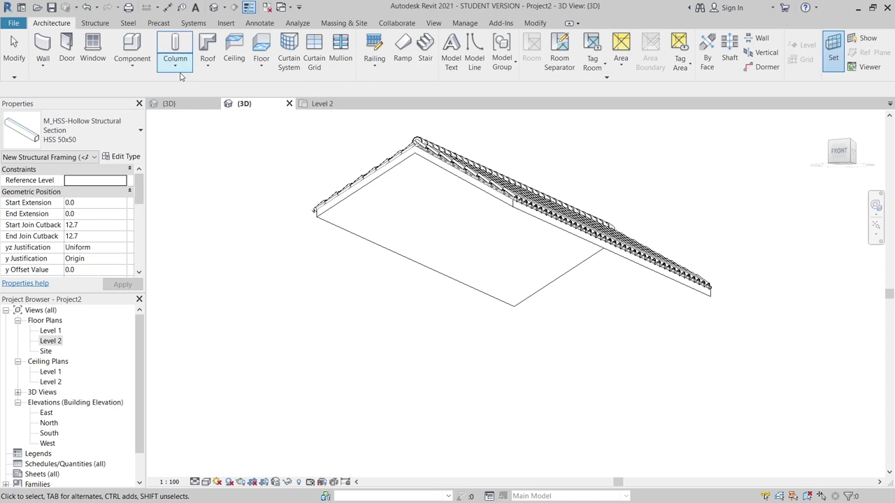
Sketch a rectangular beam system boundary over the slope's underside, from the front eave corner to the back ridge corner.
click(96, 23)
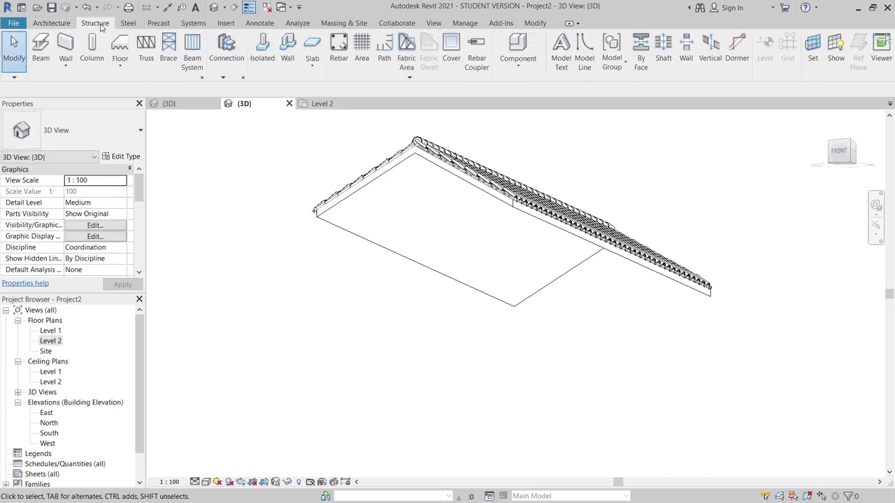
click(192, 62)
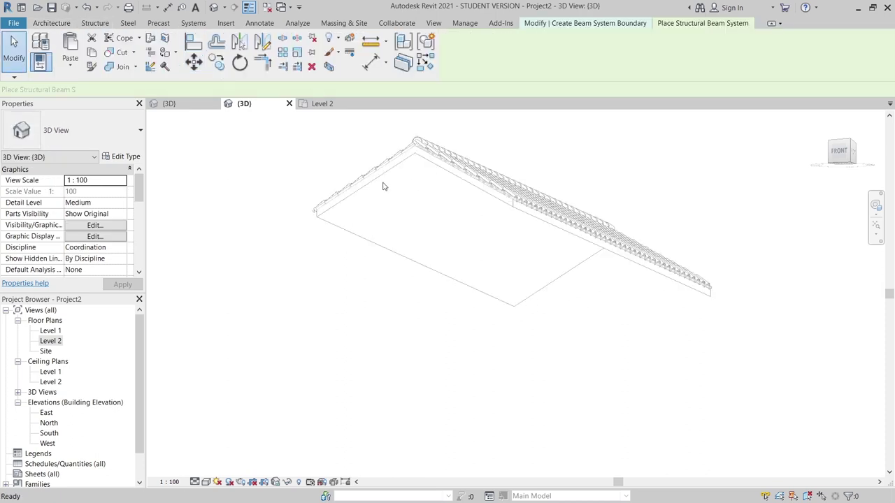
click(552, 40)
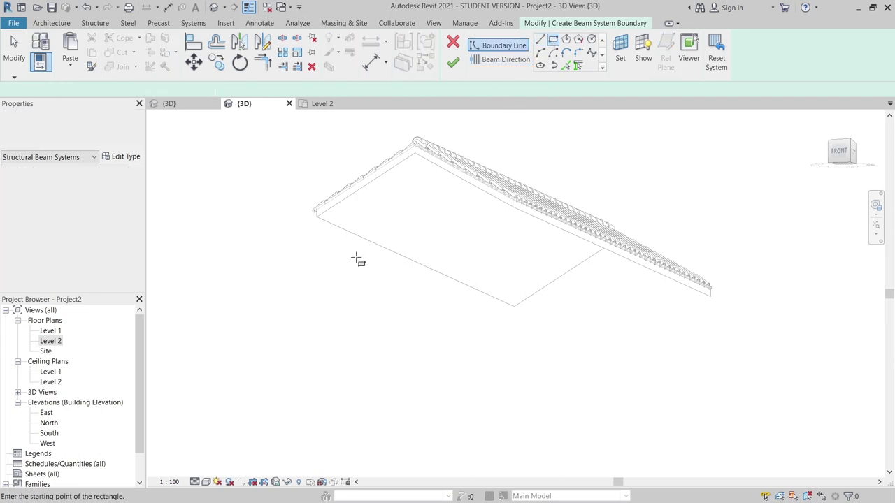
click(317, 214)
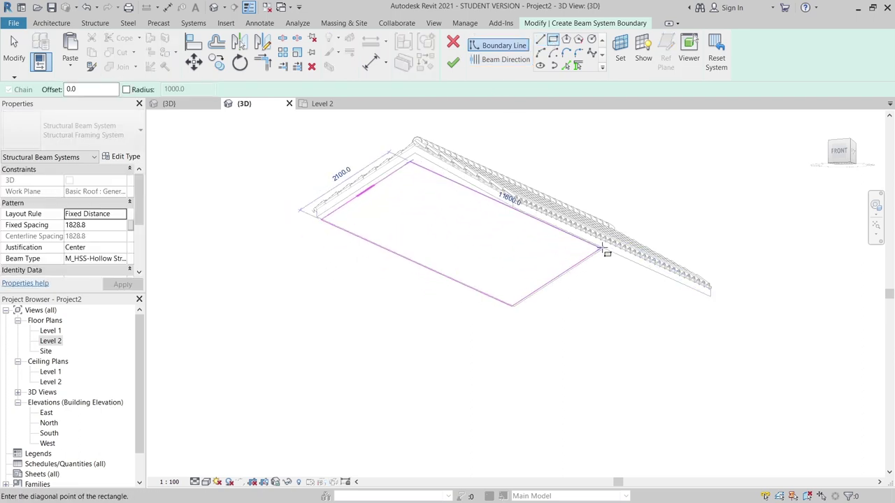
scroll(604, 249, up, 4)
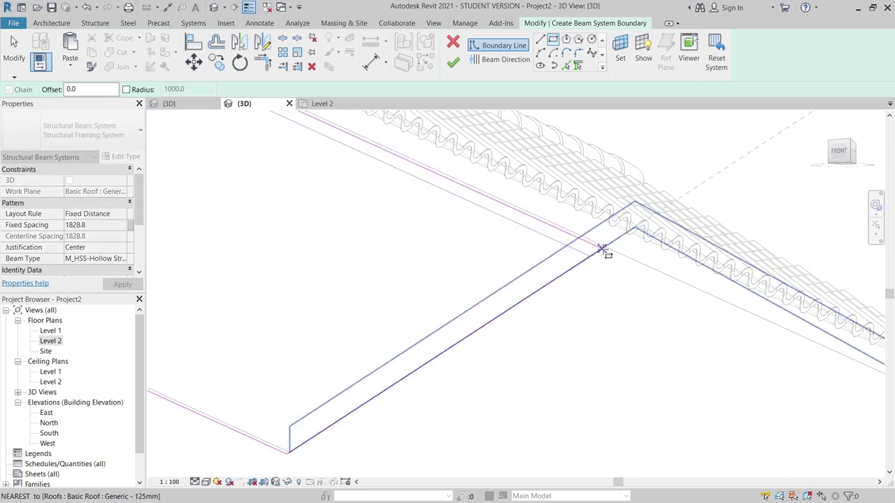
scroll(619, 293, up, 4)
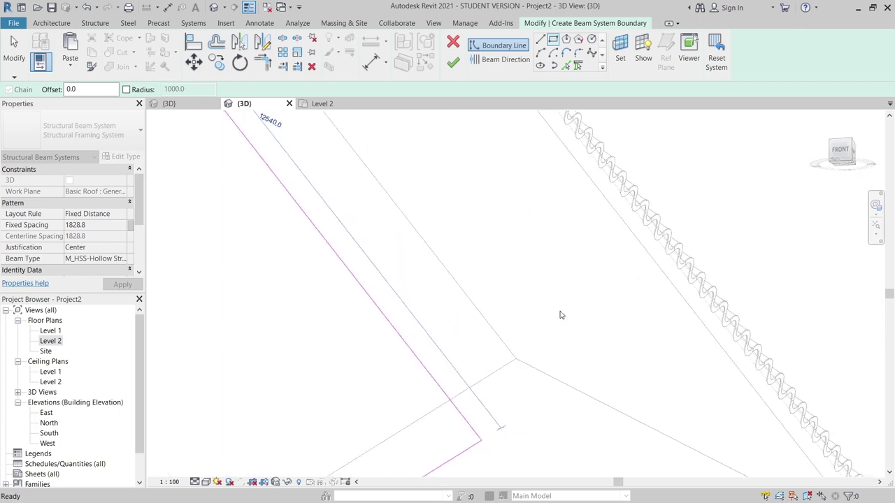
click(516, 359)
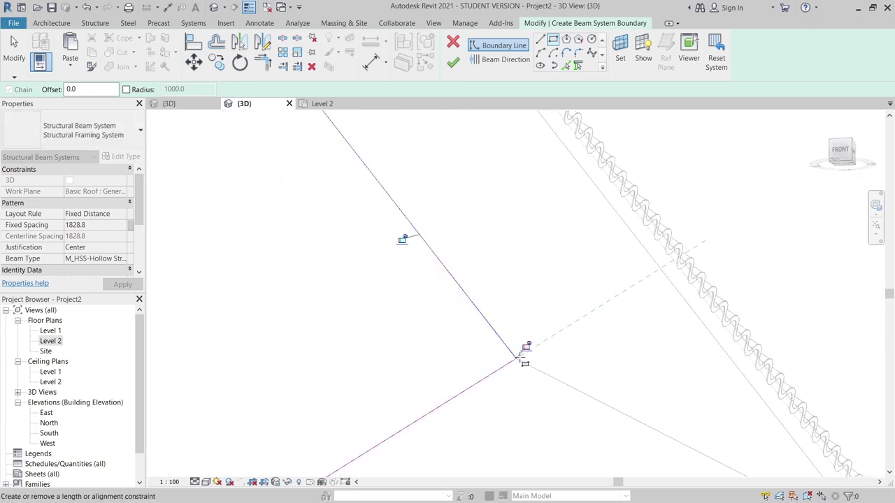
scroll(521, 355, down, 6)
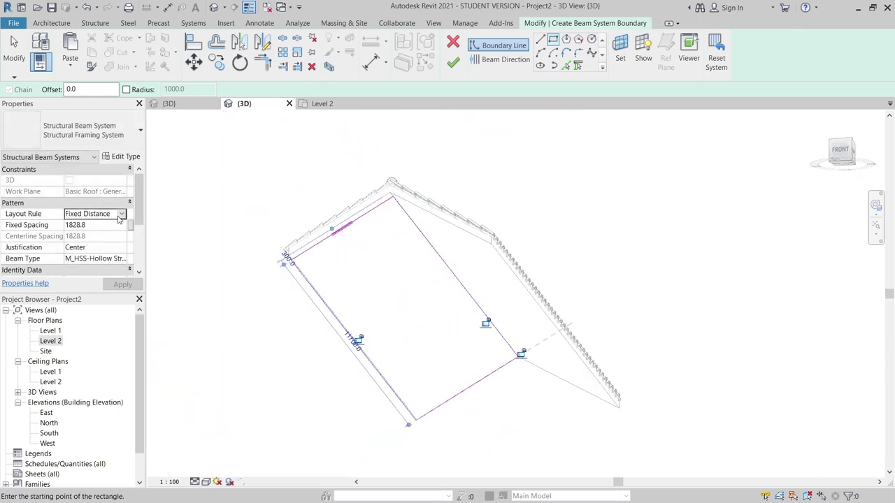
click(121, 214)
click(106, 232)
click(115, 224)
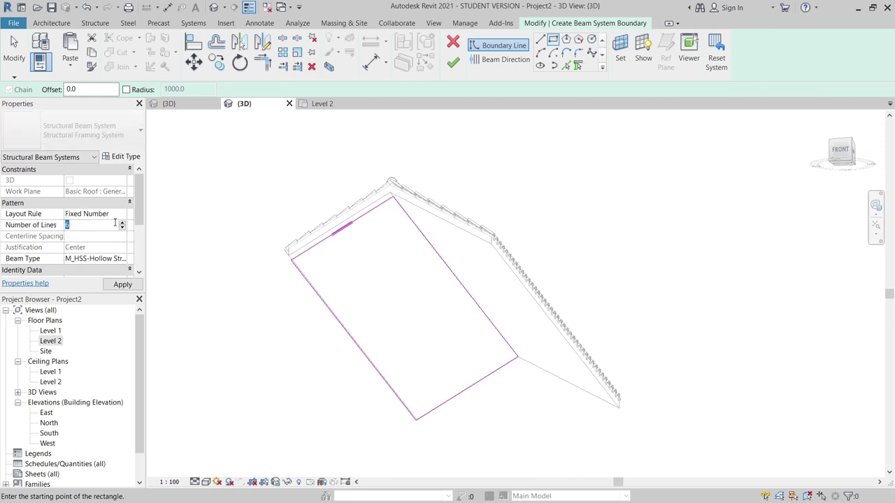
click(119, 214)
click(121, 215)
Set the beam system's fixed spacing to 300 mm and finish its boundary sketch.
click(110, 225)
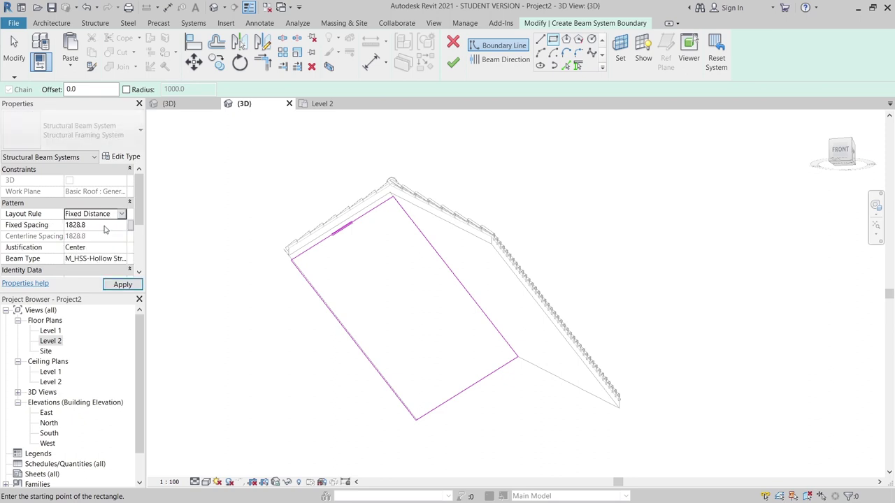
click(104, 225)
key(Return)
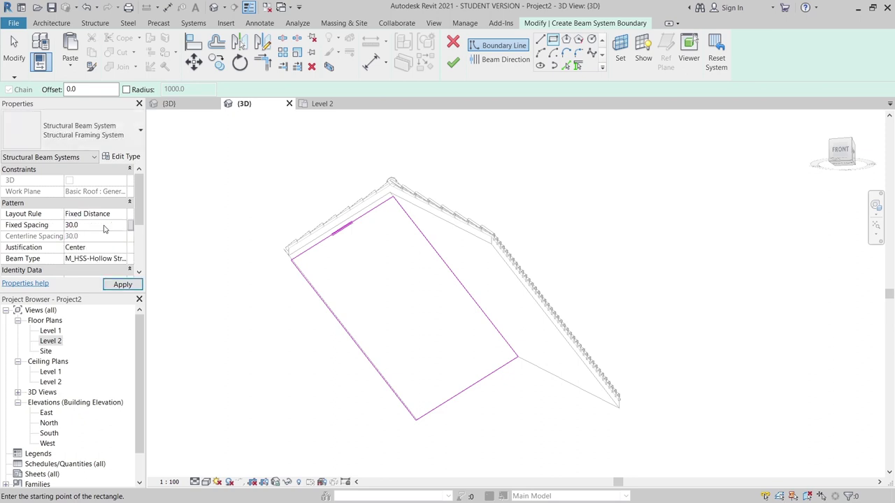
text(0)
key(Return)
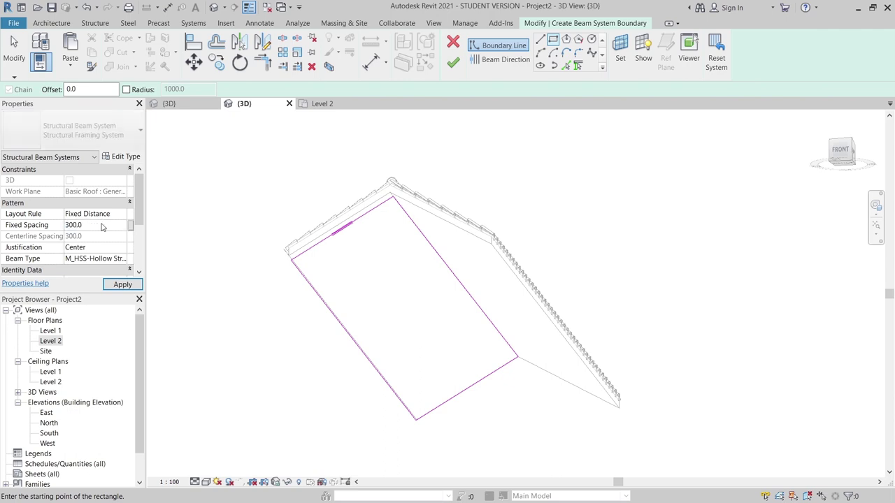
click(137, 289)
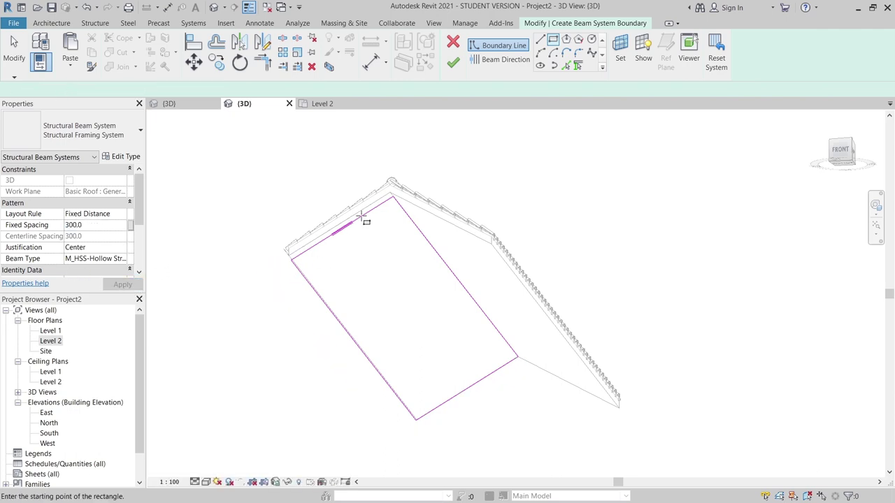
click(454, 63)
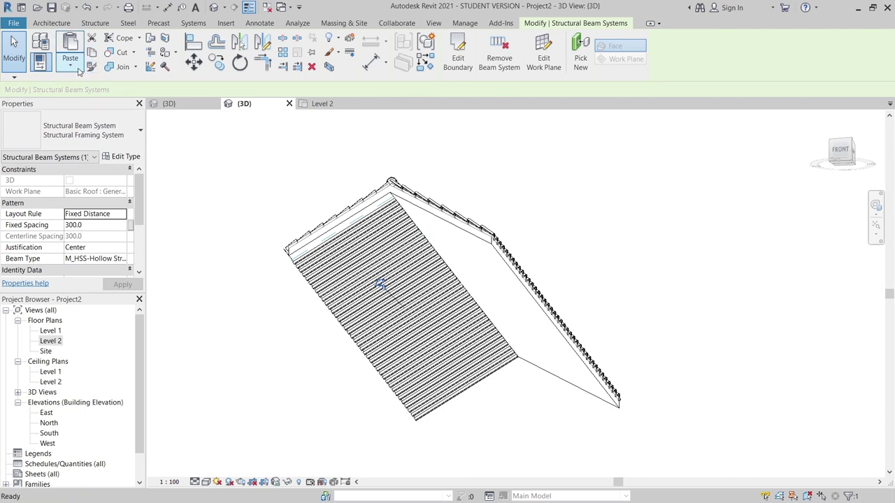
Paste a copy of the beam system in the same place and change the copy's beam direction to run parallel to the ridge.
click(70, 62)
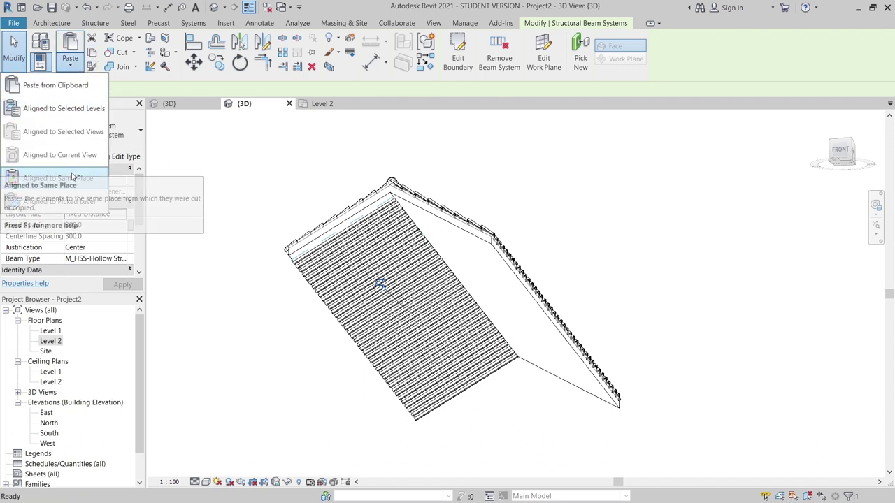
click(71, 176)
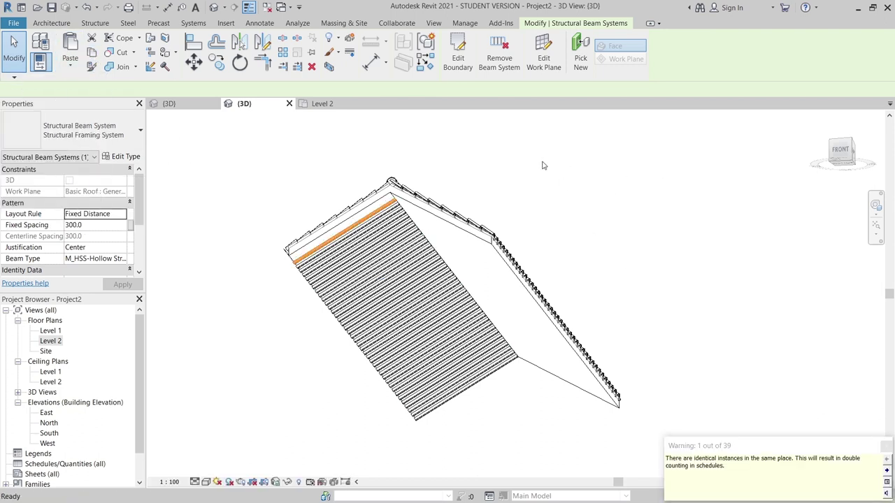
click(458, 68)
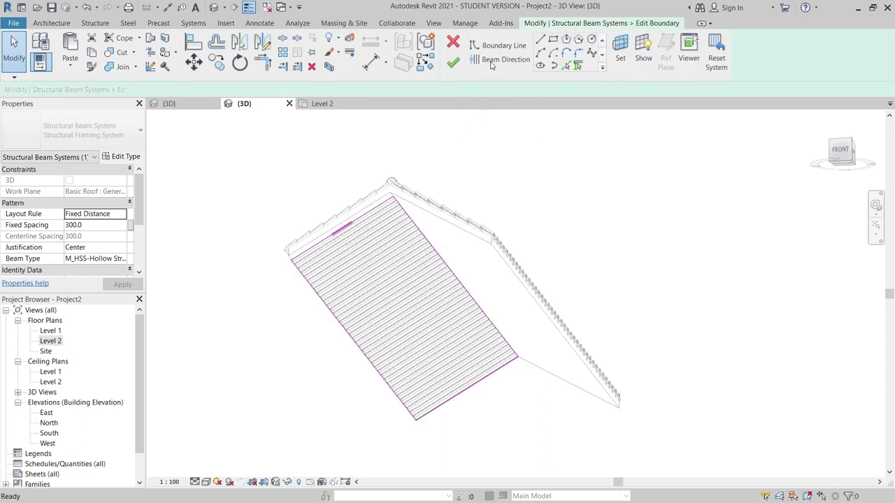
click(505, 60)
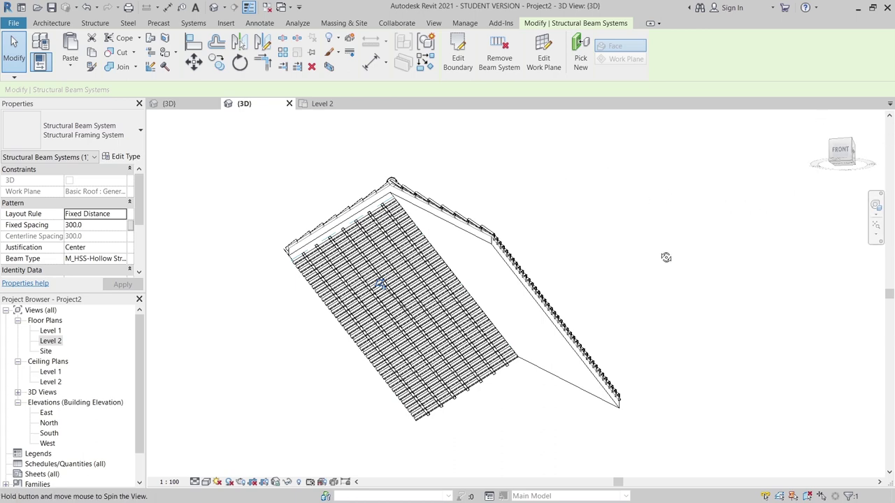
shift+middle_drag(667, 258, 699, 298)
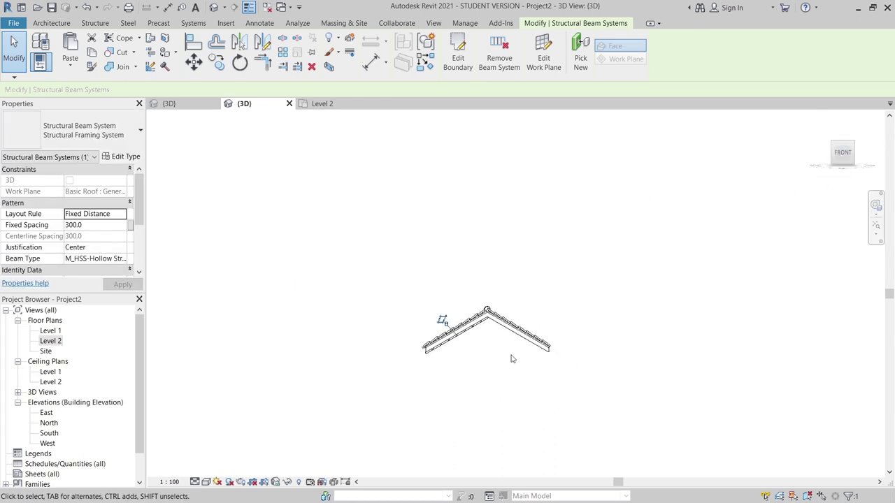
Try to move the front sloping 50x50 beam by 50 mm perpendicular to the roof slope.
scroll(468, 327, up, 4)
scroll(470, 327, up, 8)
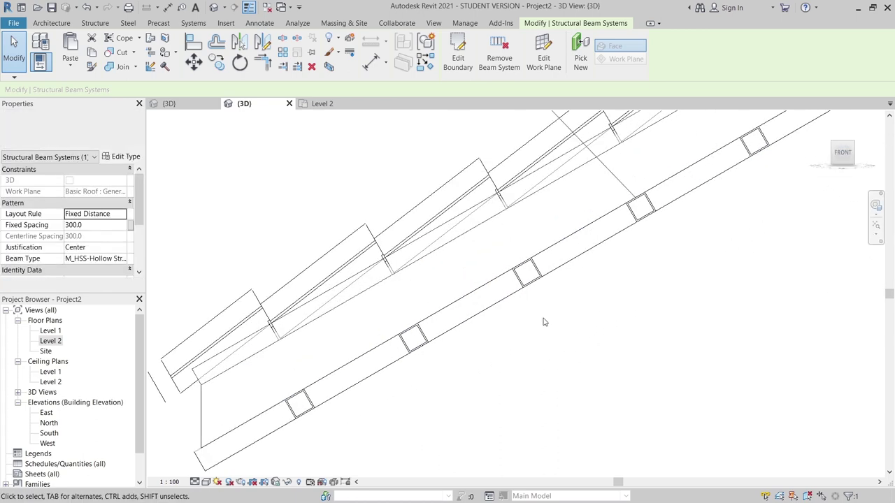
middle_drag(592, 323, 448, 285)
scroll(448, 284, down, 4)
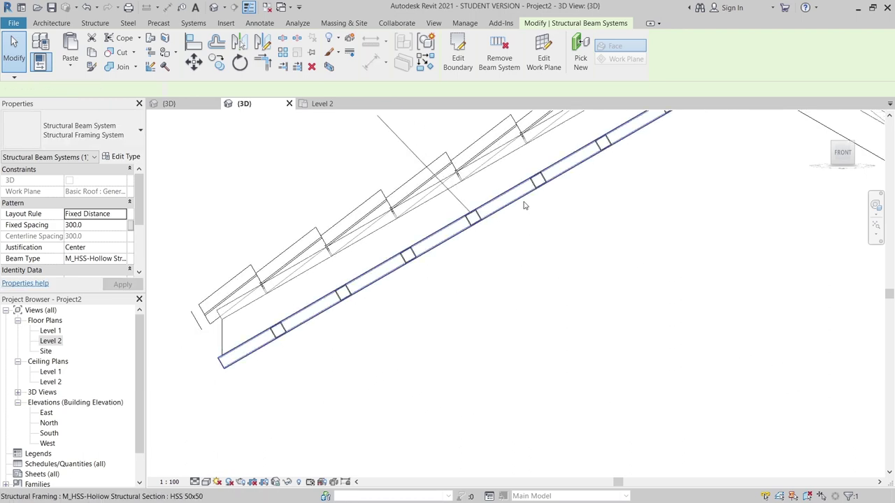
click(524, 204)
key(m)
key(v)
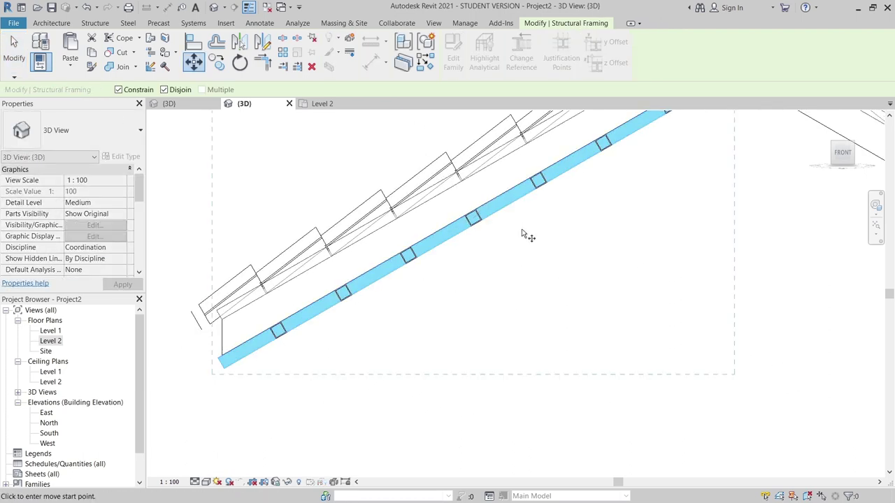
scroll(523, 233, up, 2)
scroll(471, 224, up, 2)
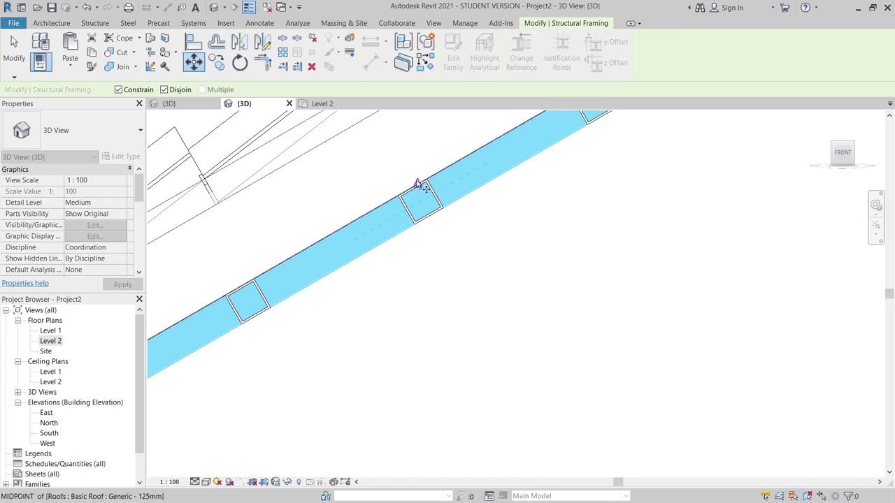
click(415, 185)
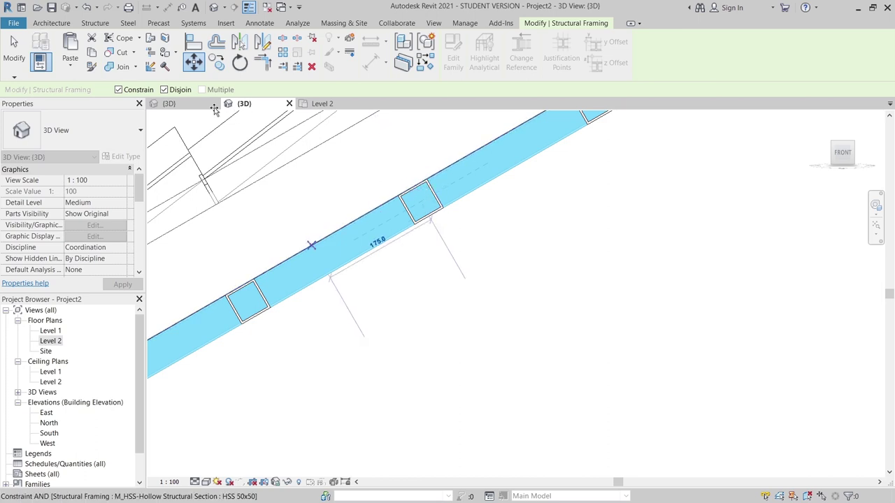
click(429, 217)
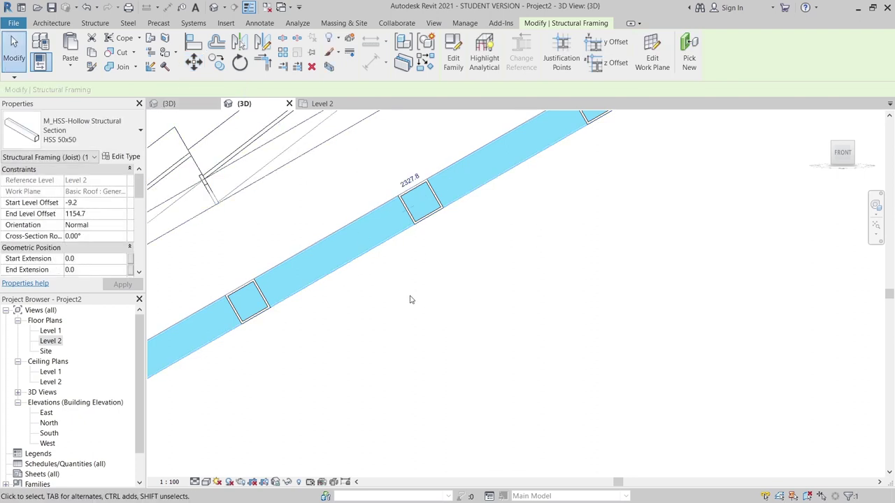
Move the front sloping 50x50 beam 50 mm downward, perpendicular to the slope, with Constrain turned off.
key(m)
key(v)
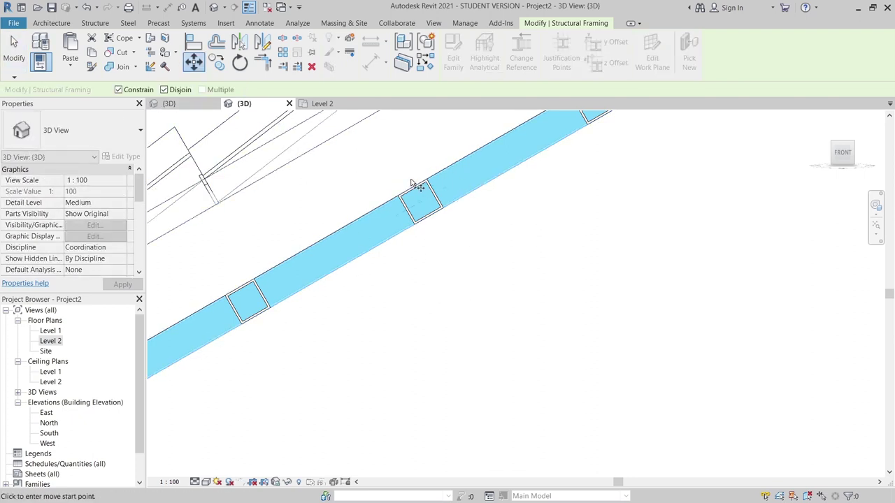
click(413, 188)
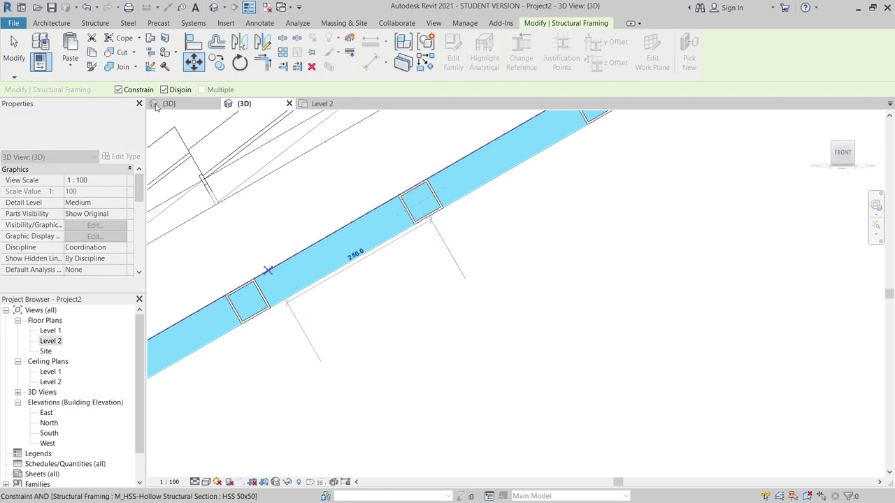
click(137, 92)
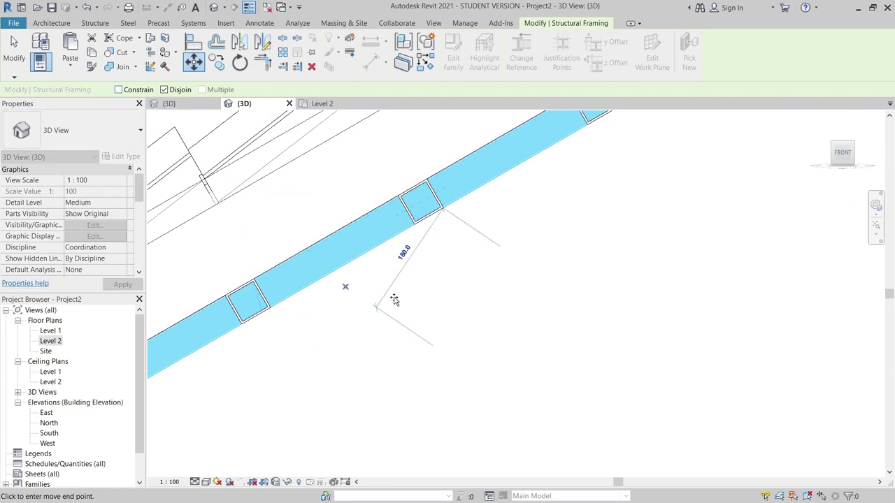
click(430, 219)
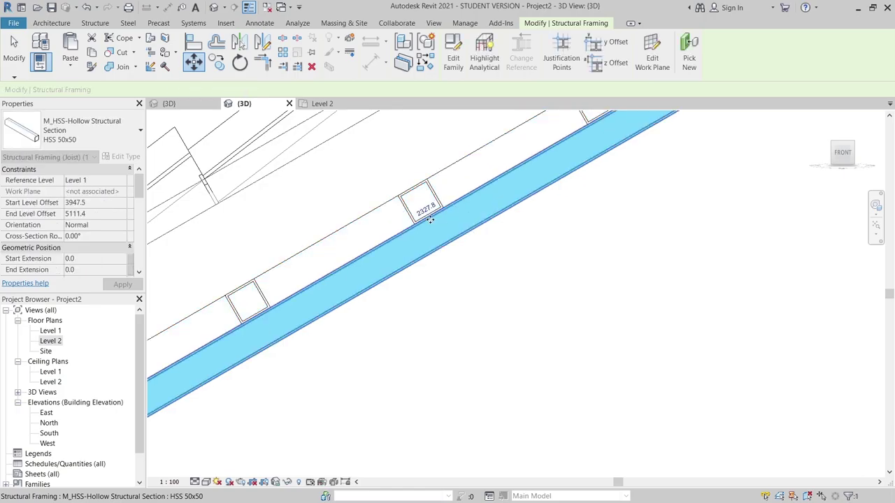
Examine from below how the moved end beam and the two crossed beam layers sit under the framed slope.
click(540, 290)
scroll(540, 291, down, 3)
shift+middle_drag(651, 314, 595, 306)
shift+middle_drag(516, 318, 510, 322)
scroll(511, 322, up, 2)
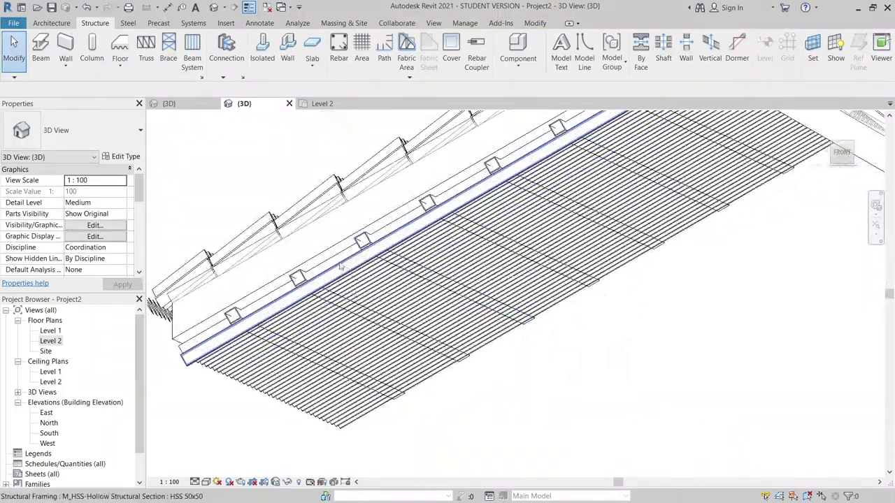
click(316, 266)
scroll(316, 265, up, 3)
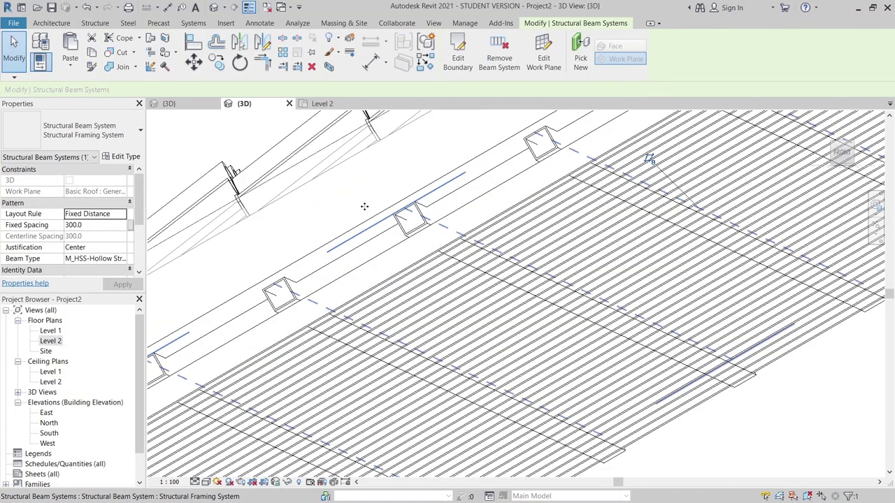
scroll(292, 288, down, 2)
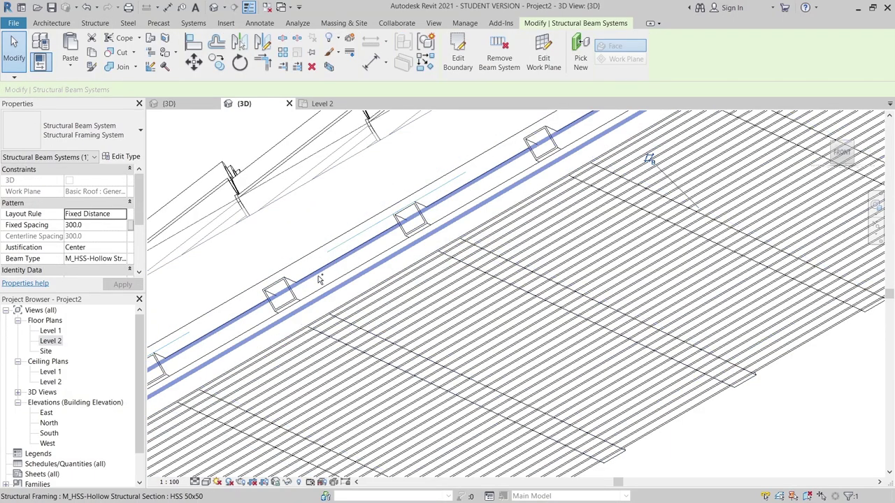
scroll(710, 395, down, 3)
shift+middle_drag(710, 395, 430, 376)
mouse_move(490, 419)
shift+middle_down()
mouse_move(478, 404)
mouse_move(499, 408)
mouse_move(302, 341)
shift+middle_up()
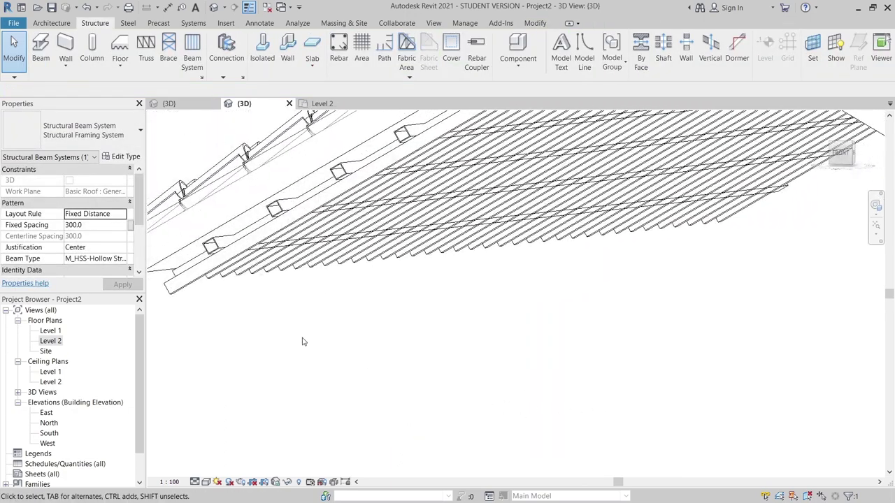
Try to mirror all HSS 50x50 beams about a vertical axis through the ridge line in the Level 2 plan.
click(294, 284)
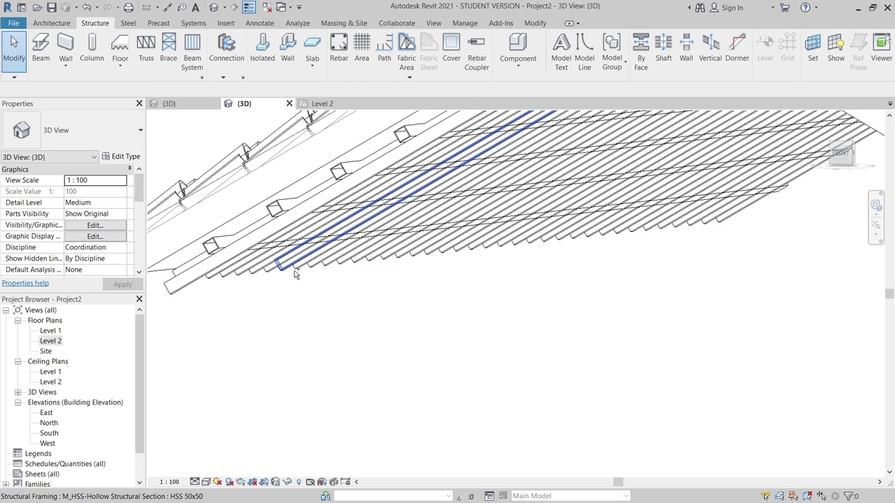
click(295, 271)
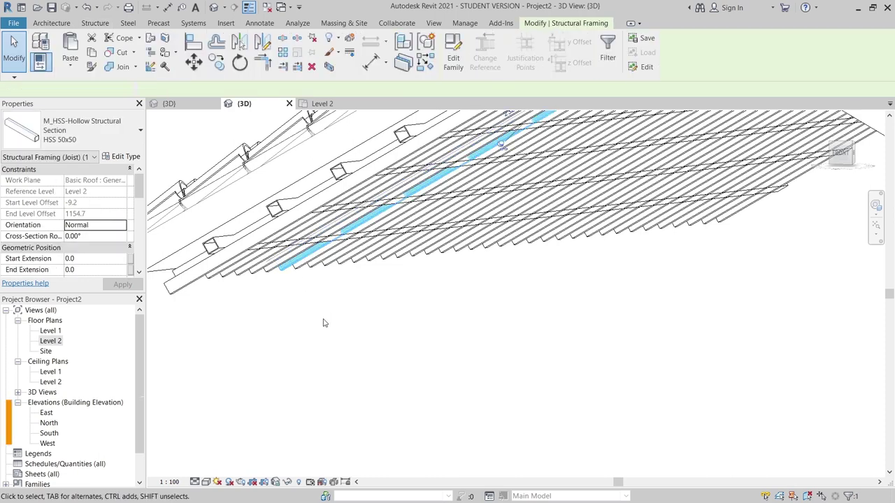
key(s)
key(a)
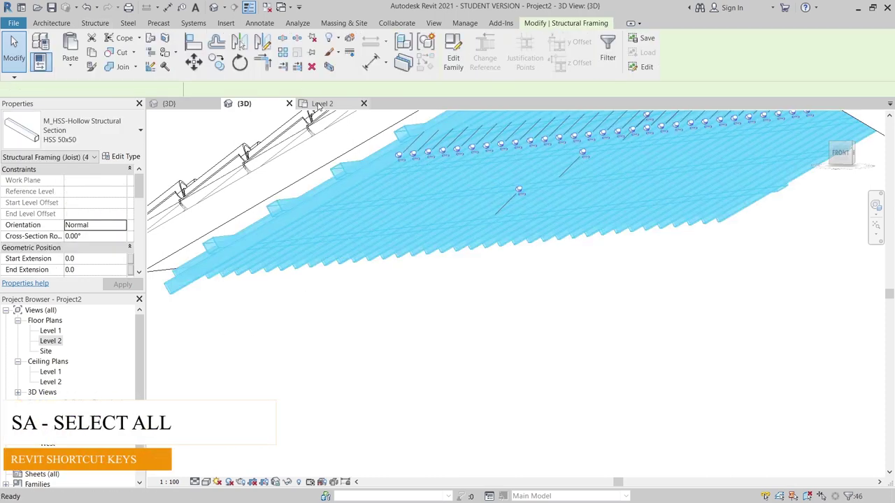
click(320, 104)
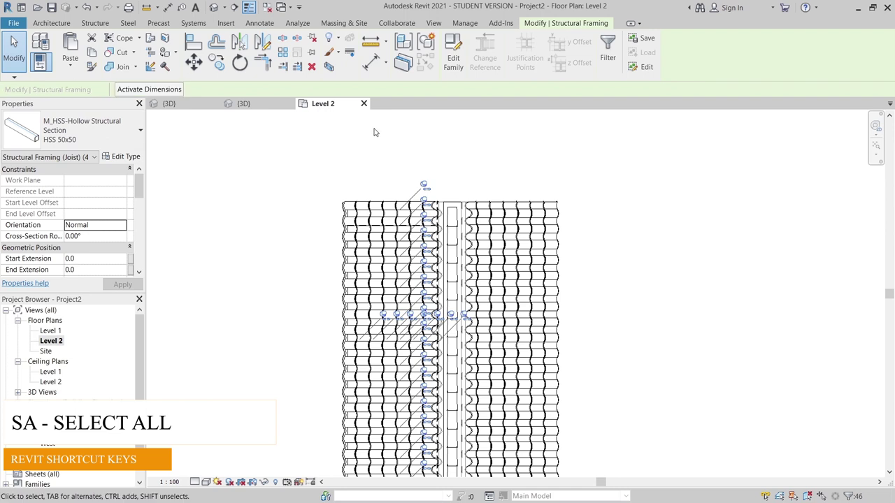
key(d)
key(m)
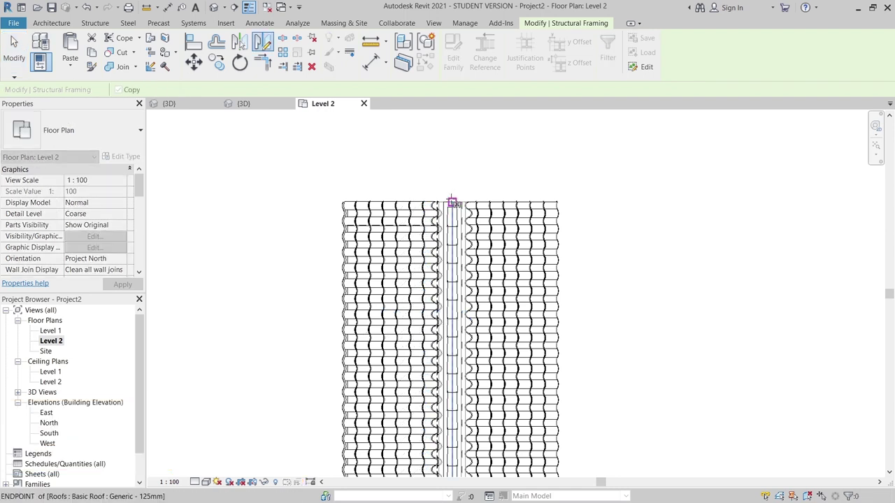
click(452, 202)
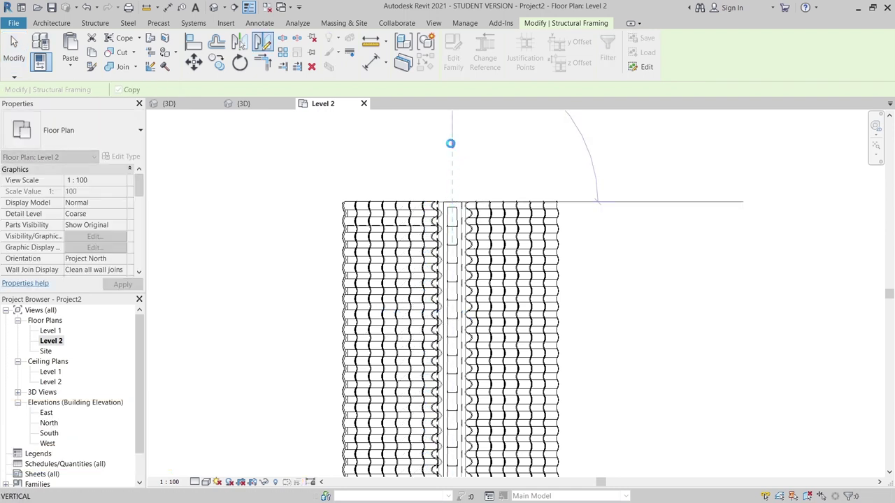
click(451, 144)
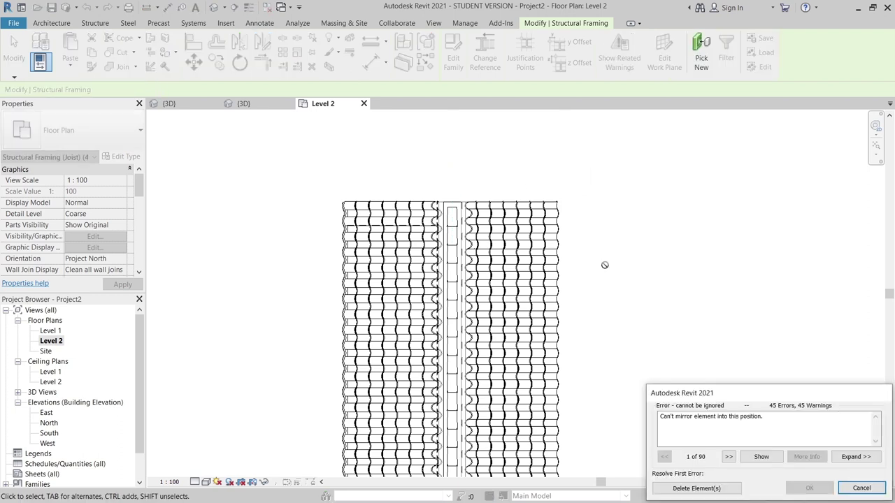
click(697, 488)
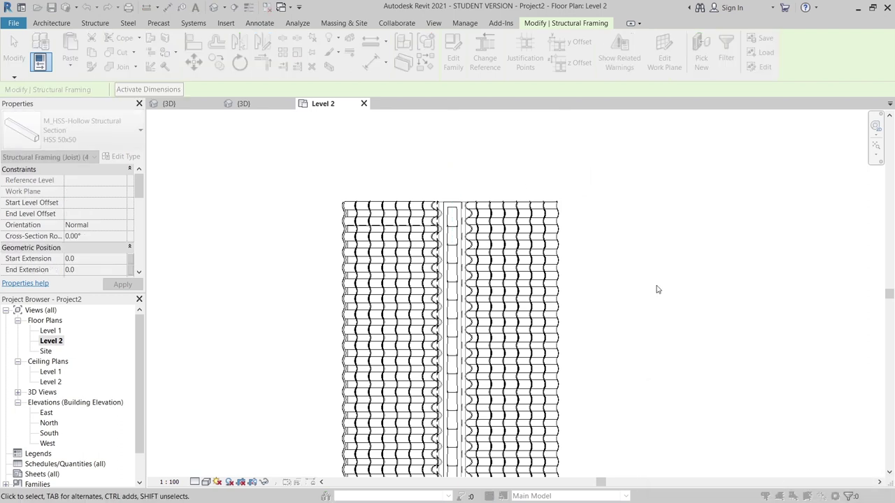
Set the work plane to the underside face of the unframed right roof slope in the 3D view.
click(244, 103)
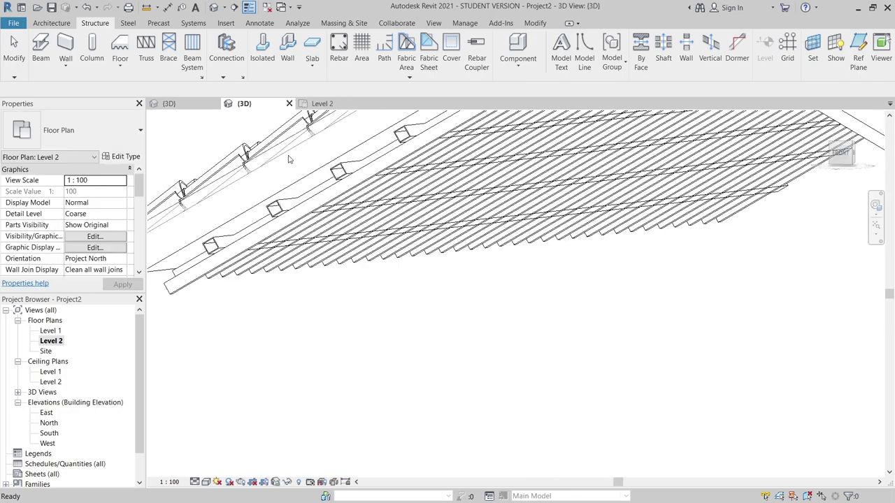
shift+middle_drag(458, 331, 698, 282)
scroll(613, 273, up, 2)
scroll(533, 209, down, 1)
middle_drag(629, 287, 722, 460)
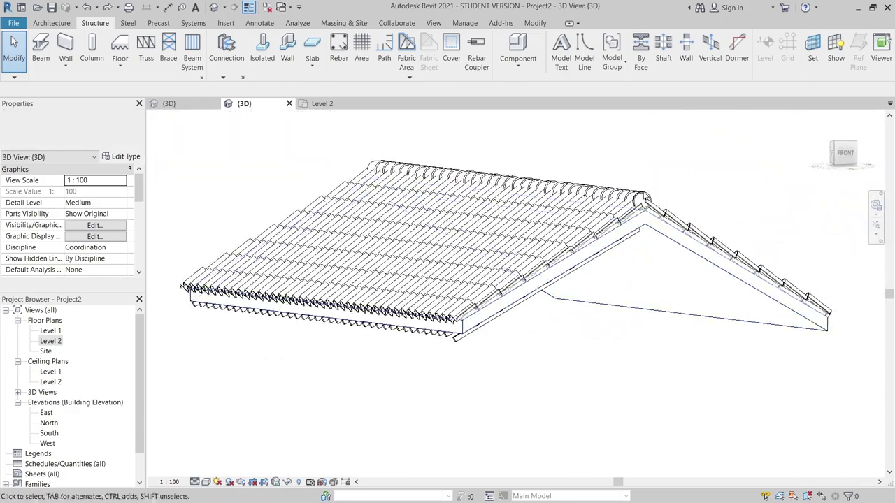
shift+middle_drag(727, 336, 723, 332)
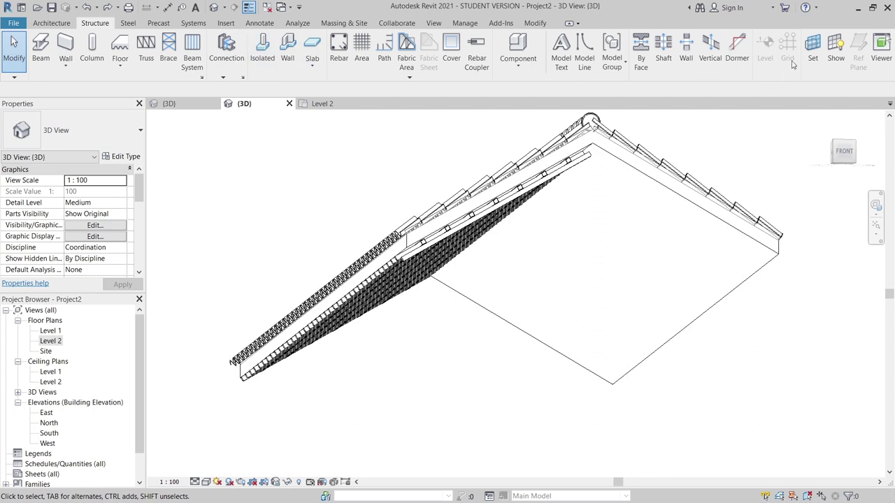
click(812, 47)
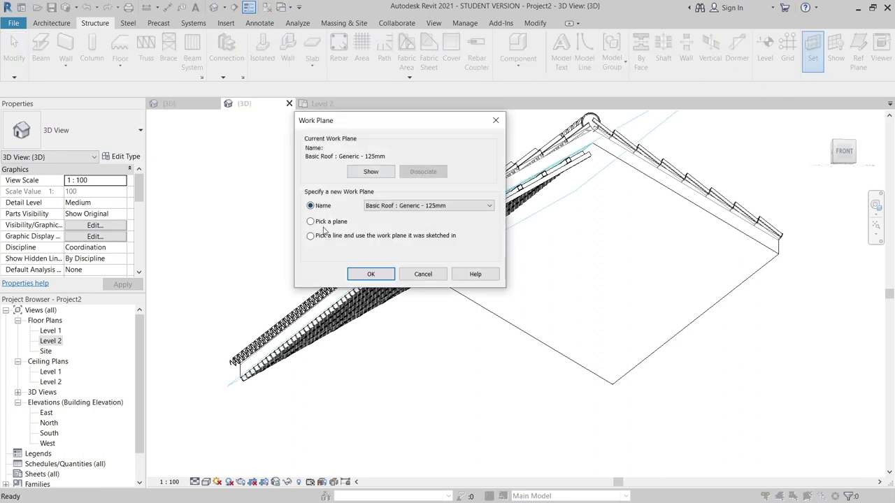
click(370, 274)
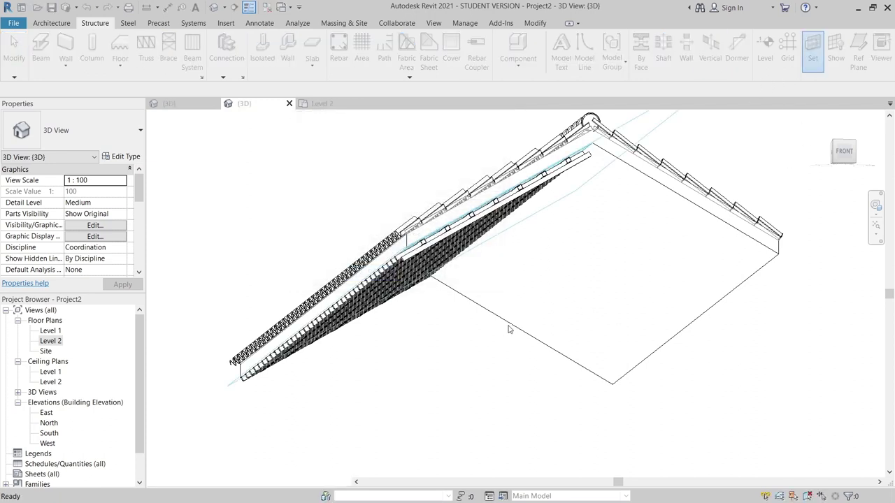
click(693, 207)
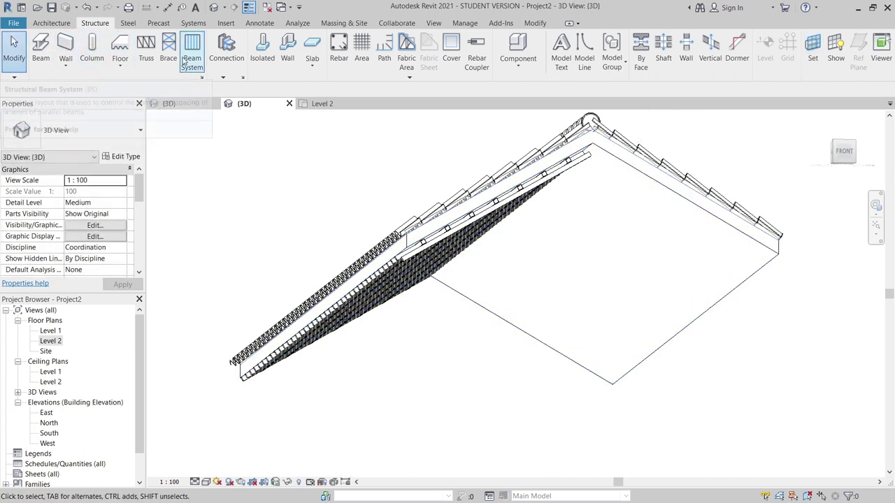
Create a beam system with a rectangular boundary over the right slope's underside, from the front eave corner to the back ridge corner.
click(190, 60)
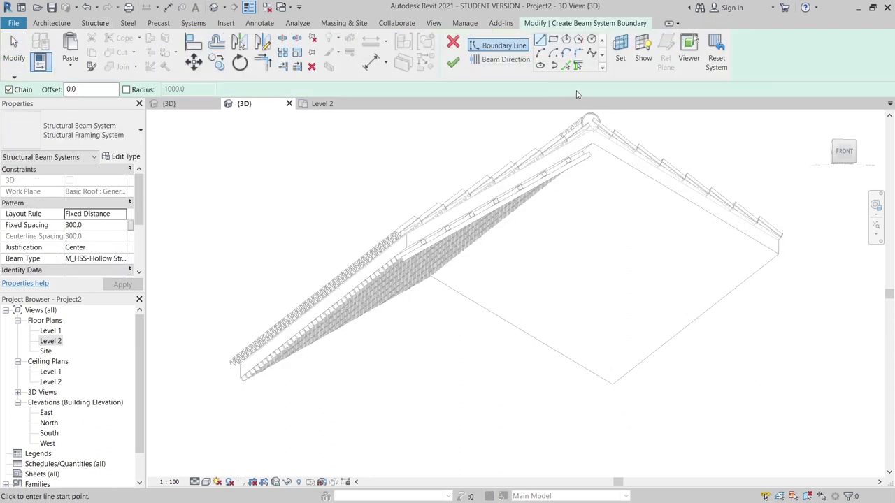
click(553, 40)
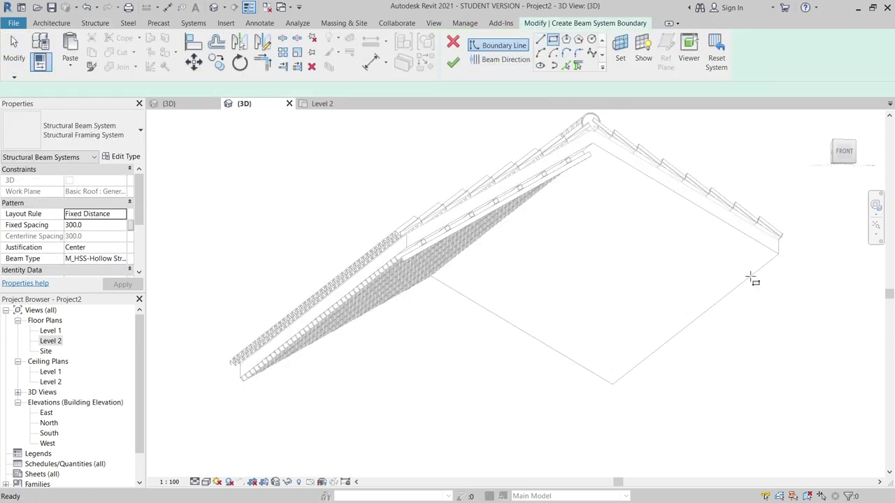
click(781, 255)
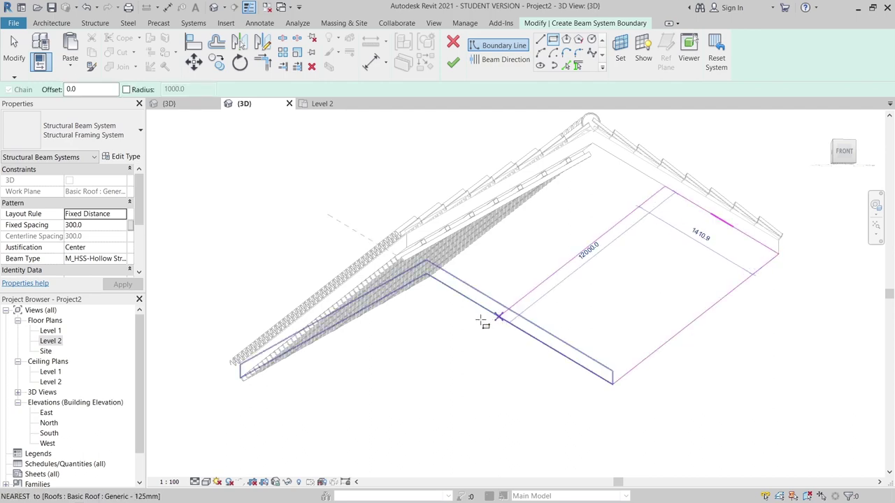
shift+middle_drag(479, 320, 513, 329)
scroll(484, 340, up, 4)
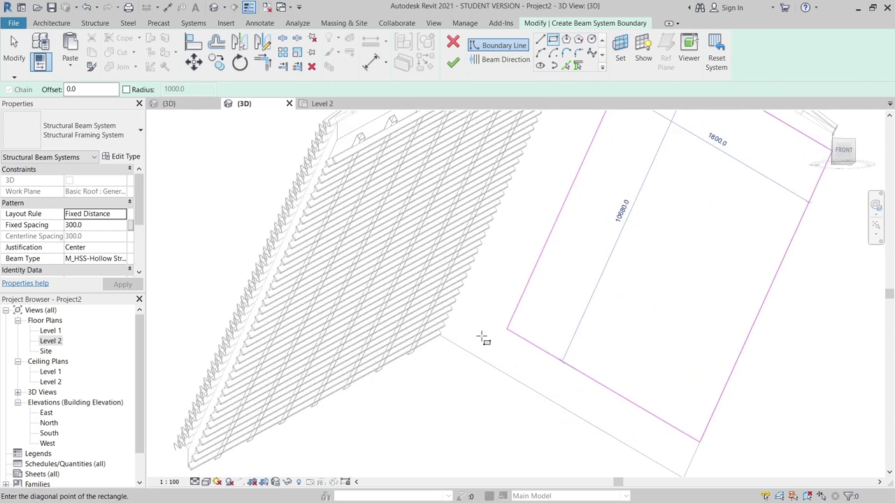
click(426, 333)
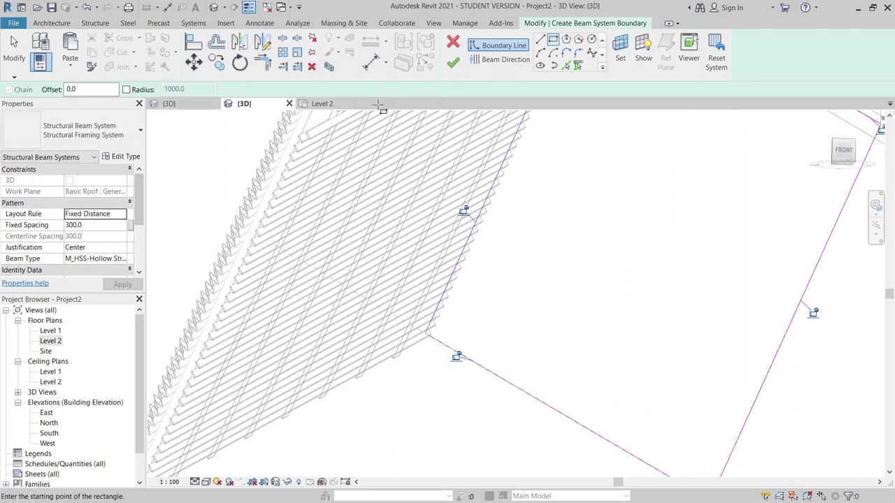
click(453, 64)
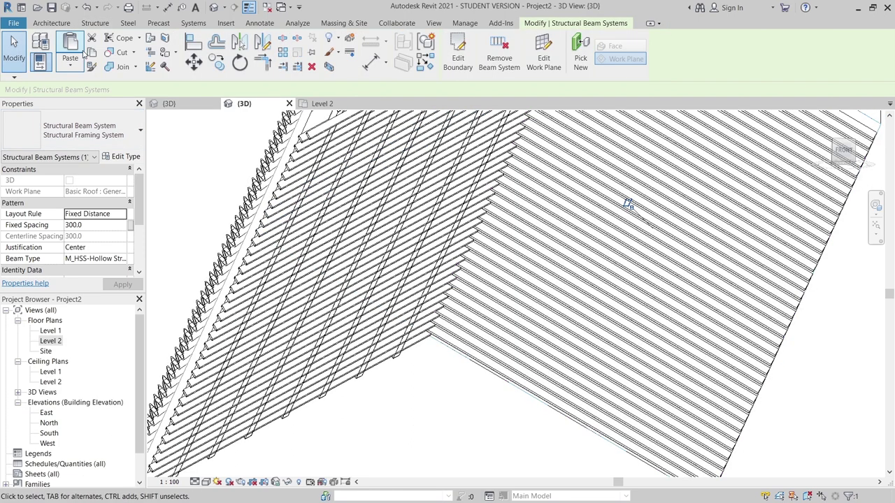
Paste a copy of the right slope's beam system in the same place and set the copy's beam direction parallel to the eave.
click(71, 67)
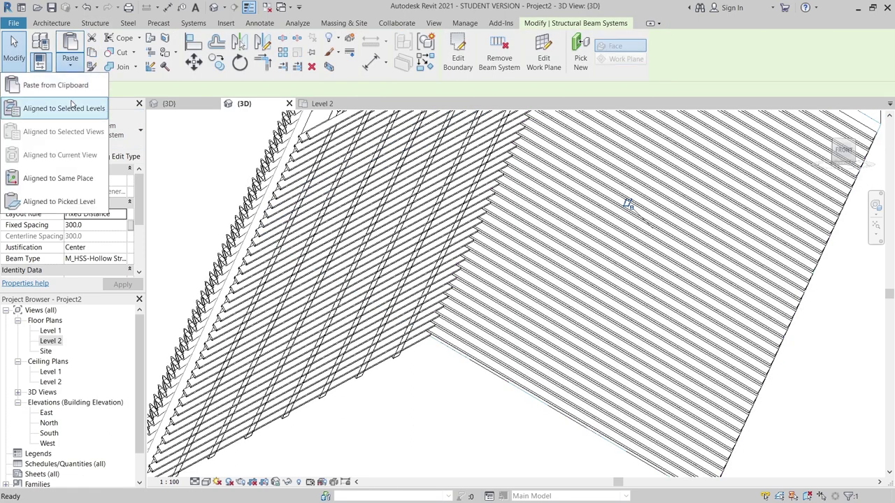
click(40, 181)
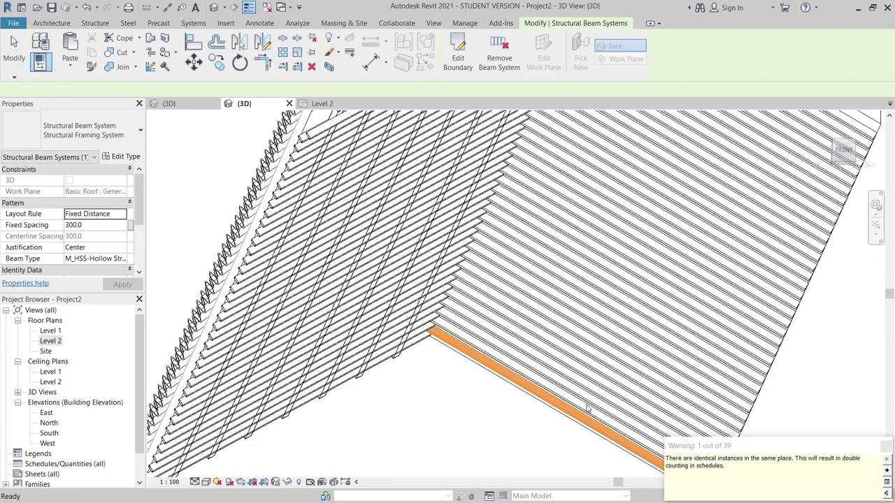
click(459, 58)
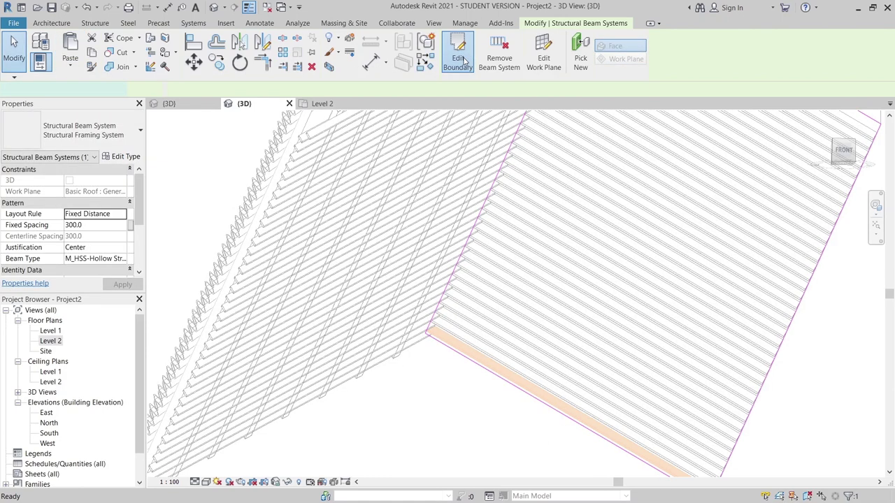
click(501, 59)
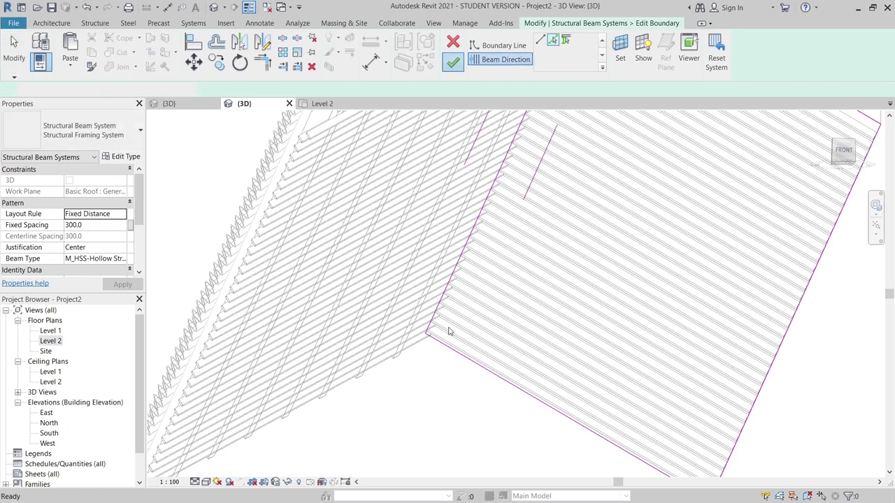
mouse_move(810, 262)
shift+middle_down()
mouse_move(809, 270)
mouse_move(807, 256)
shift+middle_up()
Examine from the front how the two crossed beam layers under the right slope align just below the ridge.
click(844, 156)
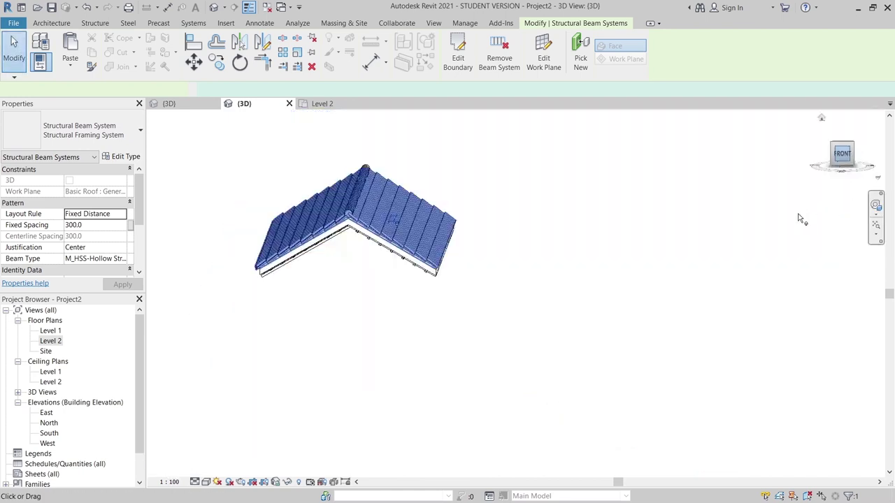
scroll(518, 313, up, 6)
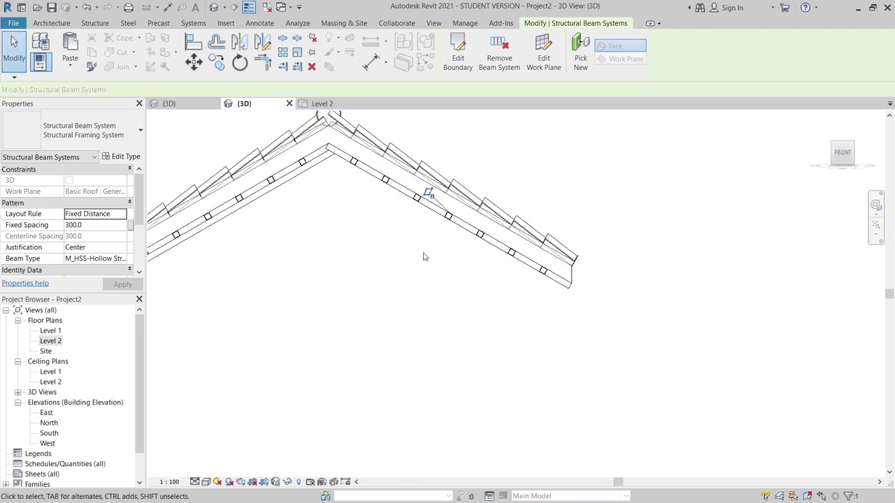
click(423, 257)
scroll(493, 231, up, 4)
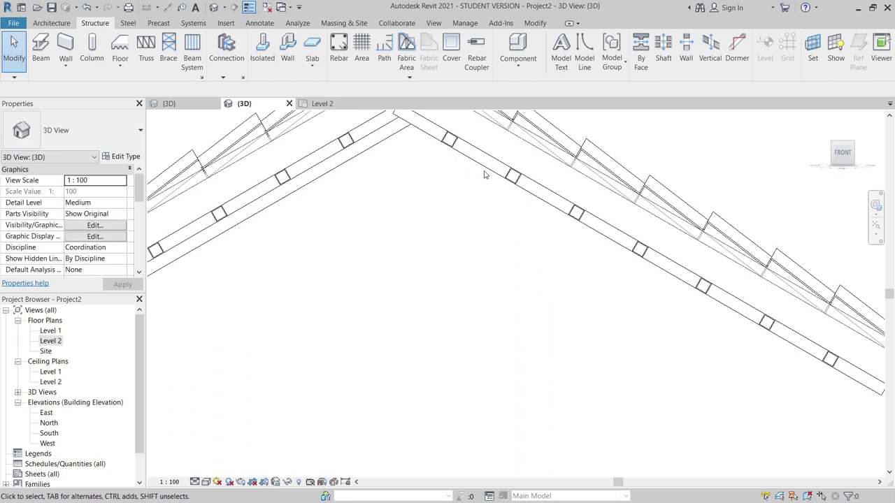
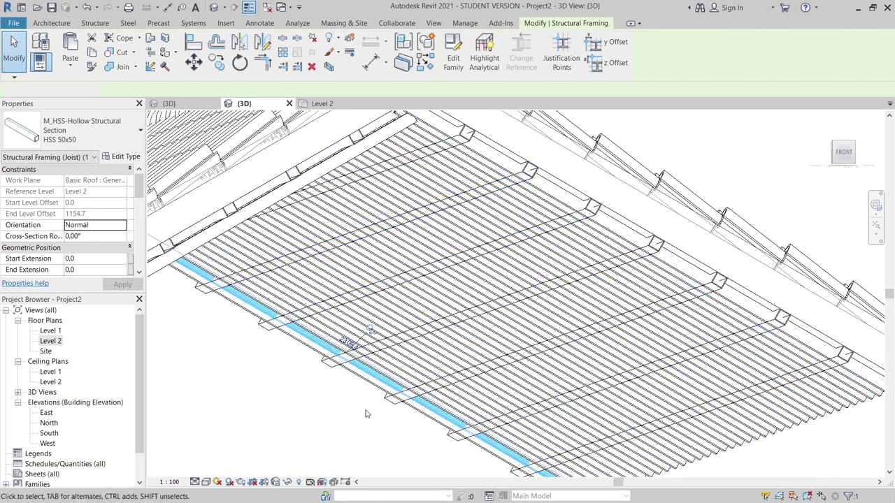
Move the right slope's beam system running from eave to ridge 50 mm perpendicular to the slope, beneath the crossing beams.
key(Escape)
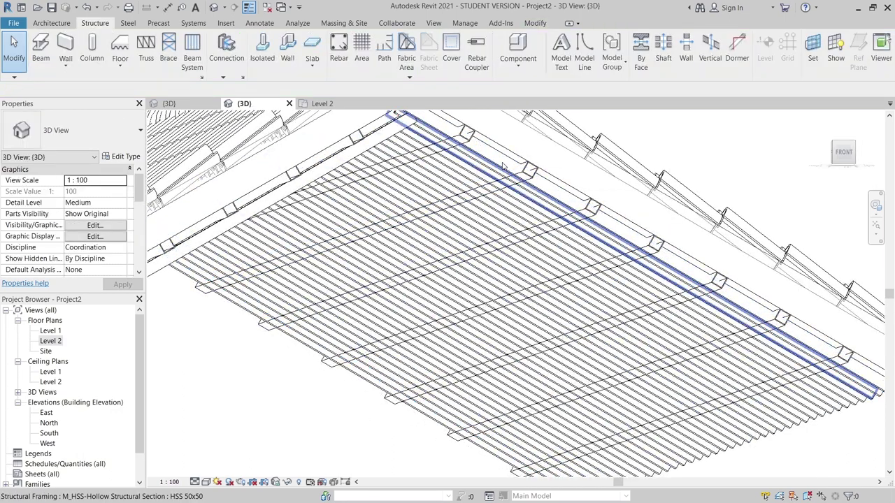
shift+middle_drag(503, 166, 605, 268)
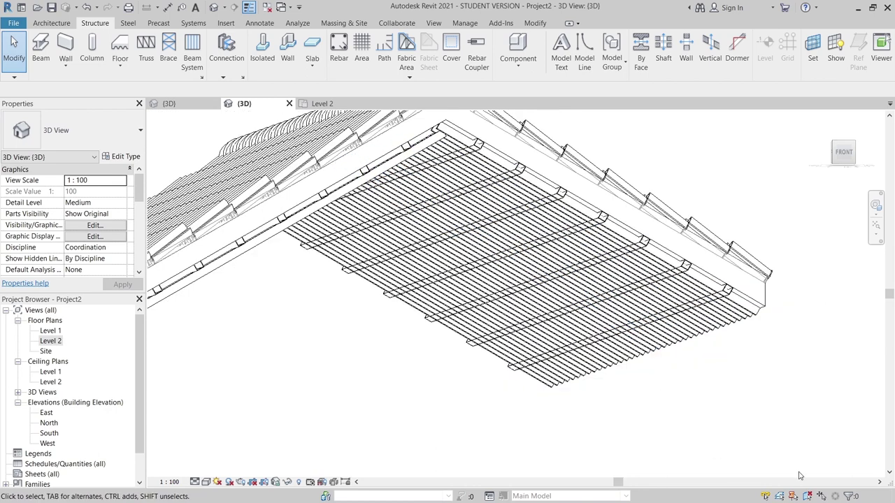
click(755, 319)
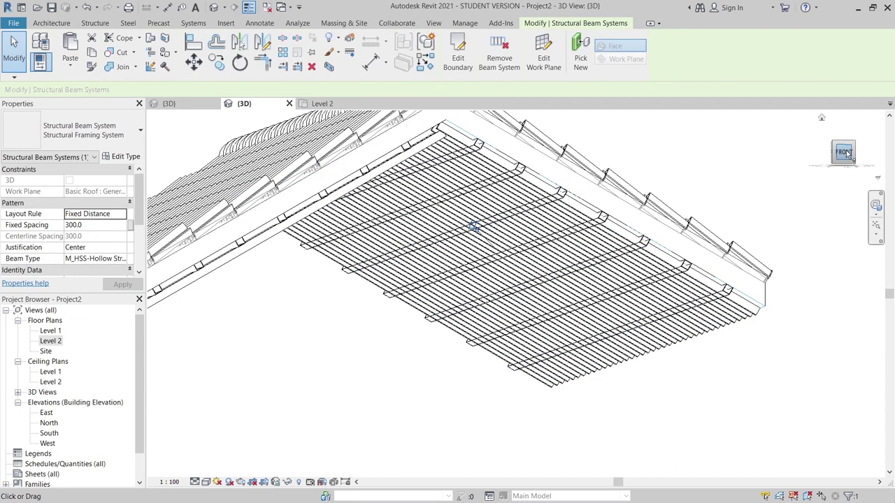
click(845, 154)
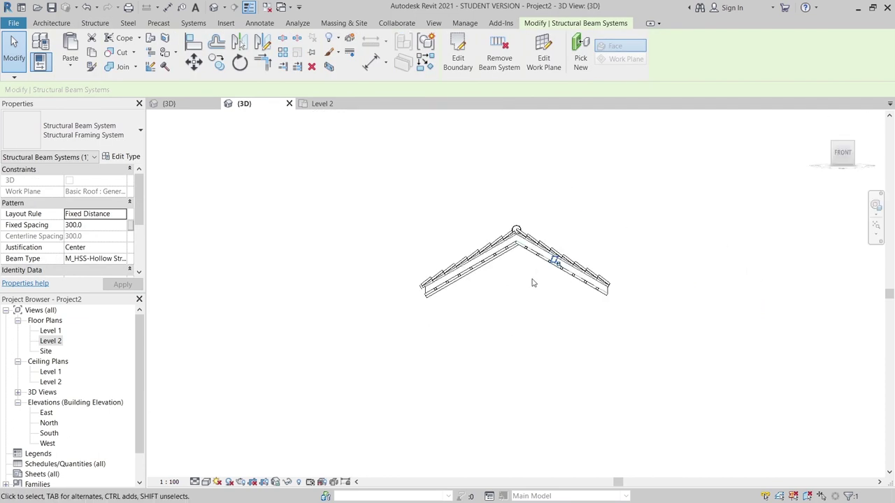
scroll(554, 262, up, 5)
scroll(558, 305, up, 2)
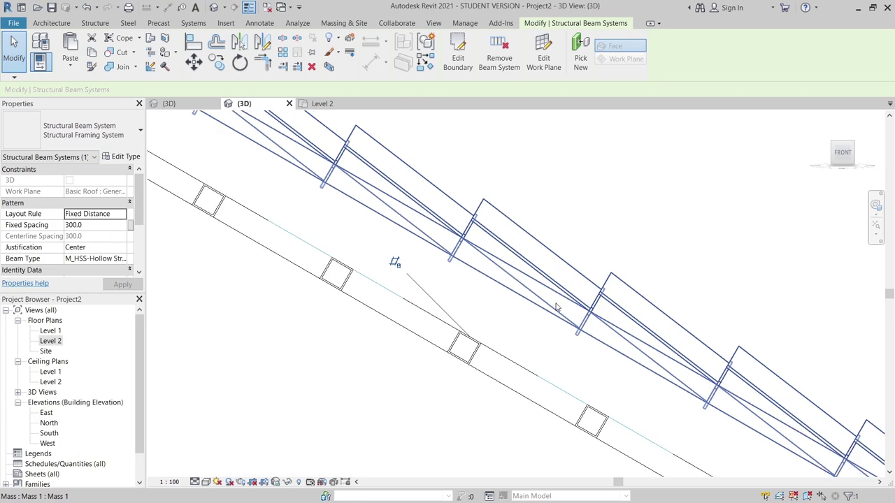
scroll(483, 358, up, 2)
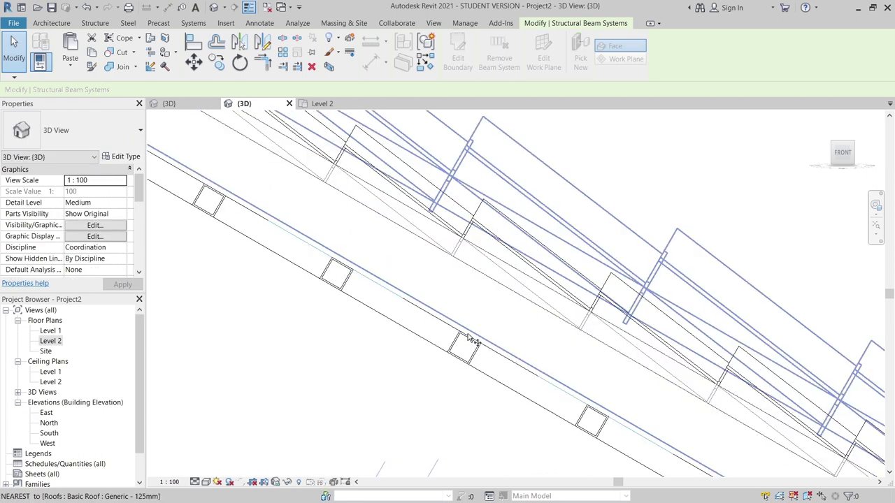
scroll(474, 341, up, 2)
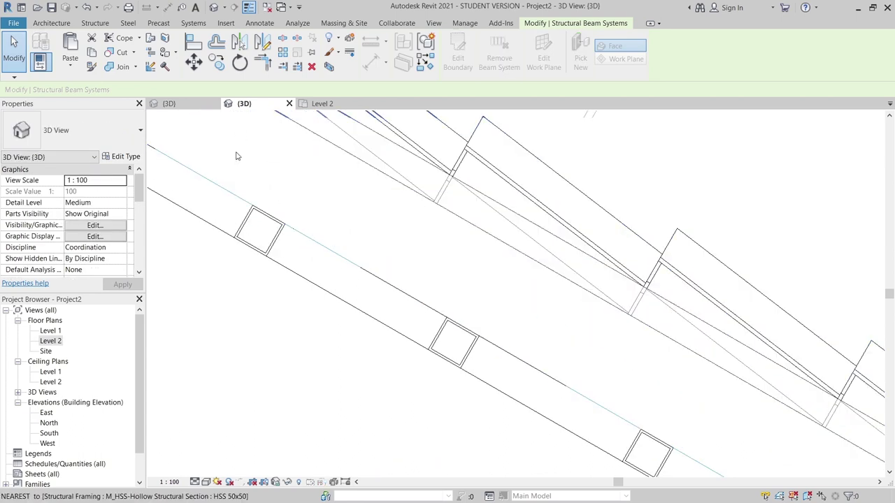
key(m)
key(v)
click(463, 333)
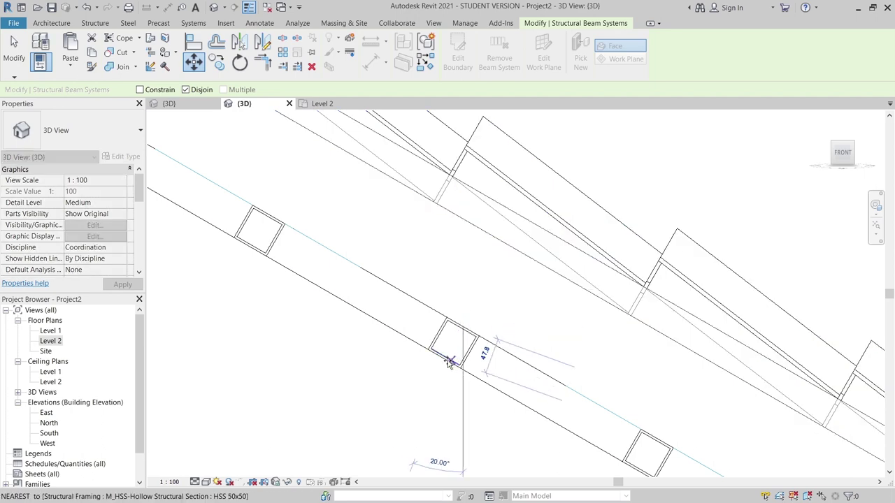
click(445, 361)
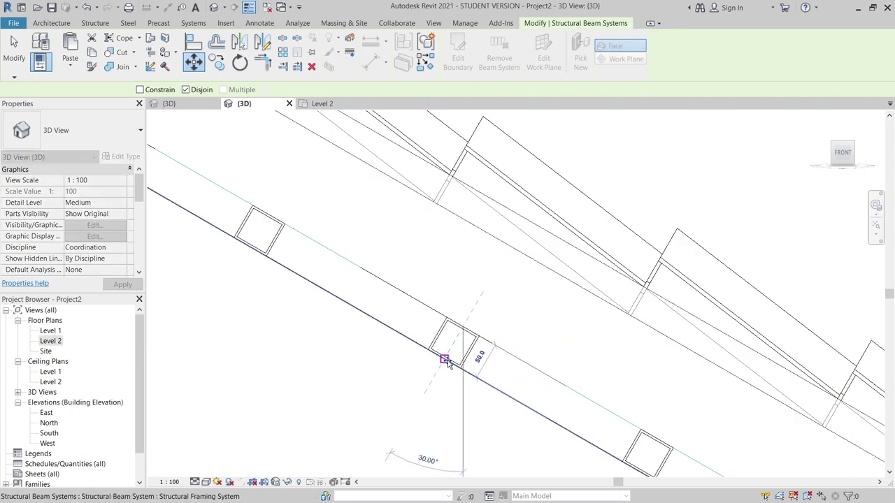
key(Escape)
Move the tile mass and the ridge cap together 50 mm straight up in the front-facing 3D view.
scroll(306, 415, down, 4)
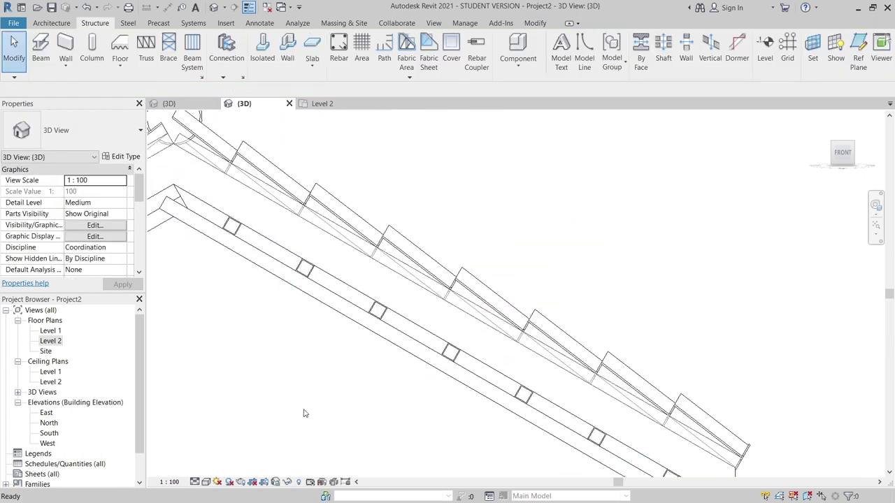
scroll(271, 403, down, 2)
middle_drag(274, 407, 568, 343)
shift+middle_drag(531, 298, 593, 180)
middle_drag(609, 307, 572, 283)
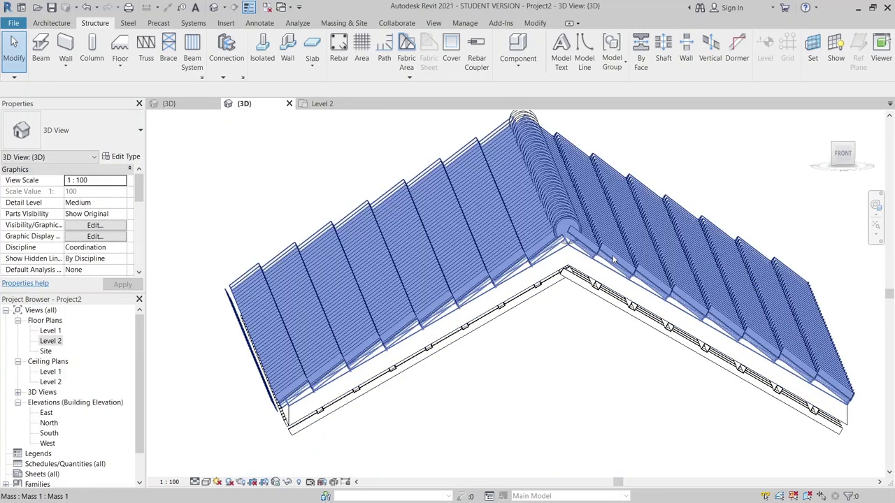
click(613, 259)
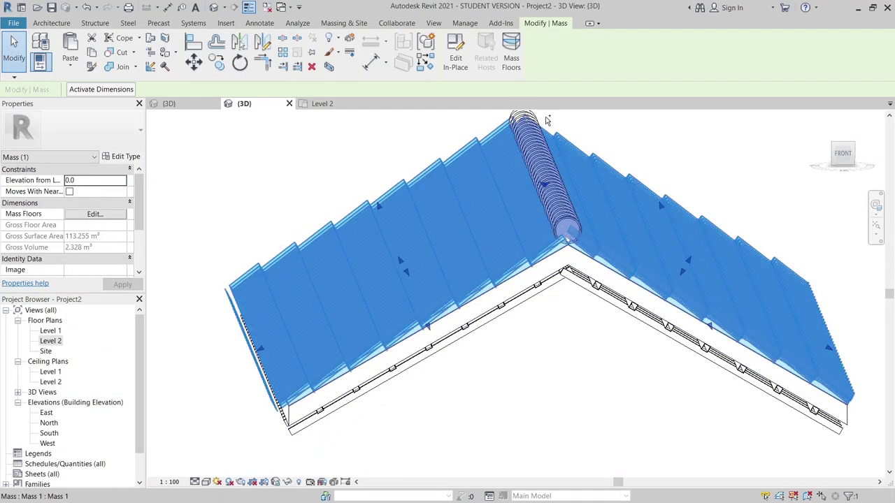
ctrl+click(540, 119)
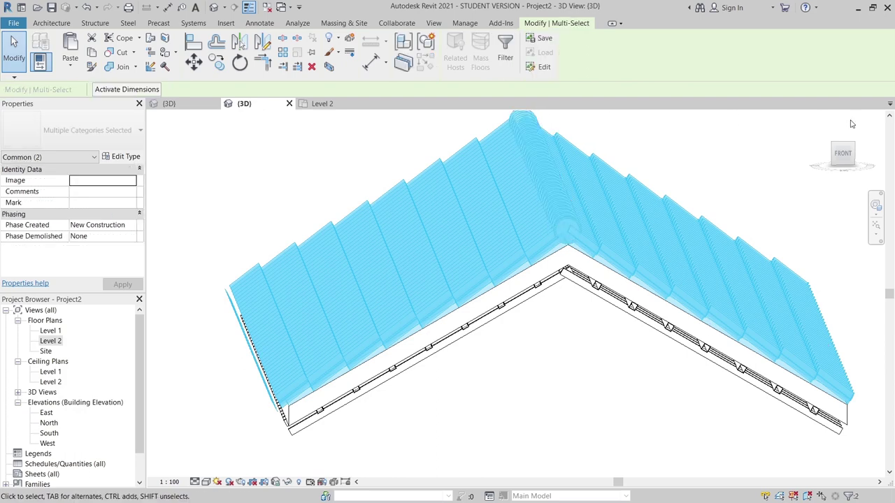
click(844, 158)
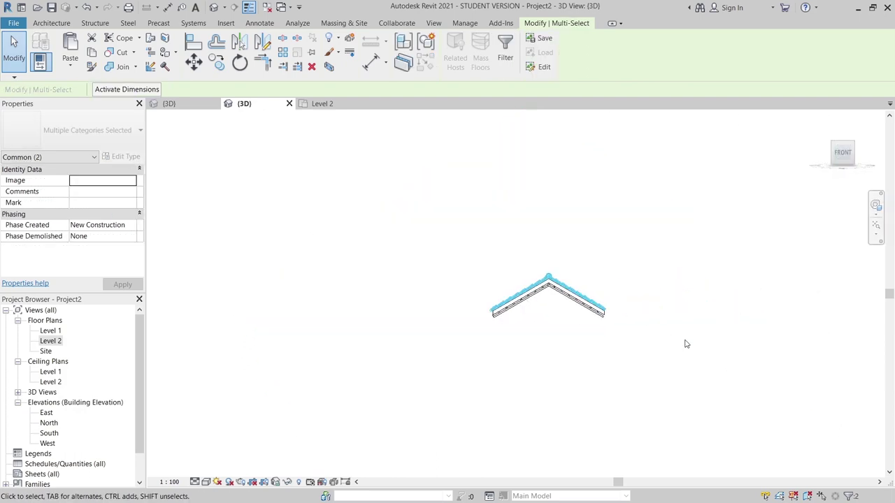
key(m)
key(v)
scroll(671, 342, up, 2)
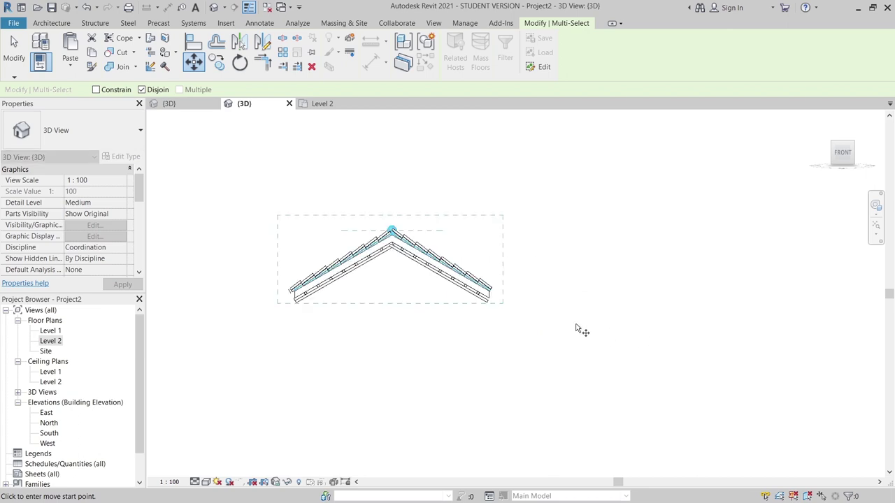
scroll(517, 305, up, 1)
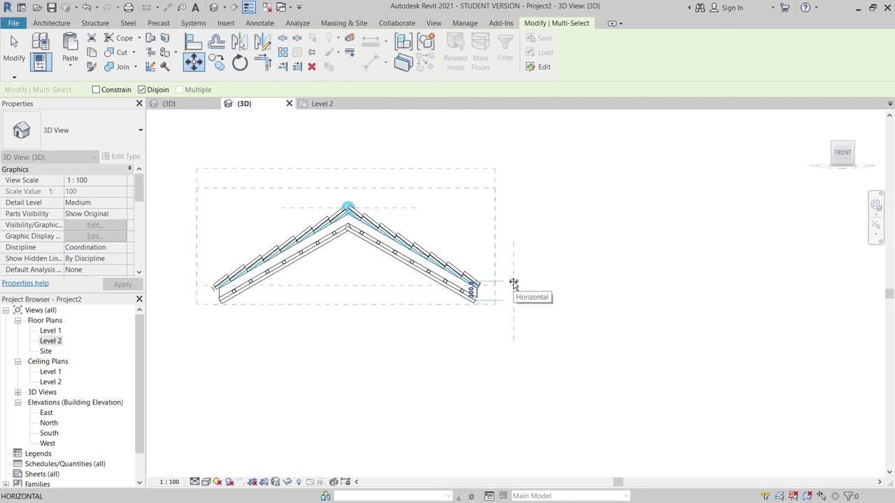
text(50)
key(Return)
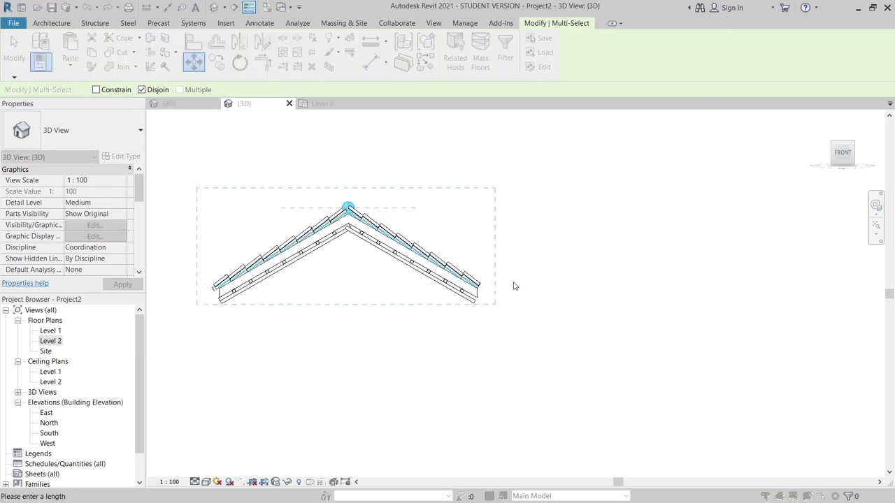
key(Return)
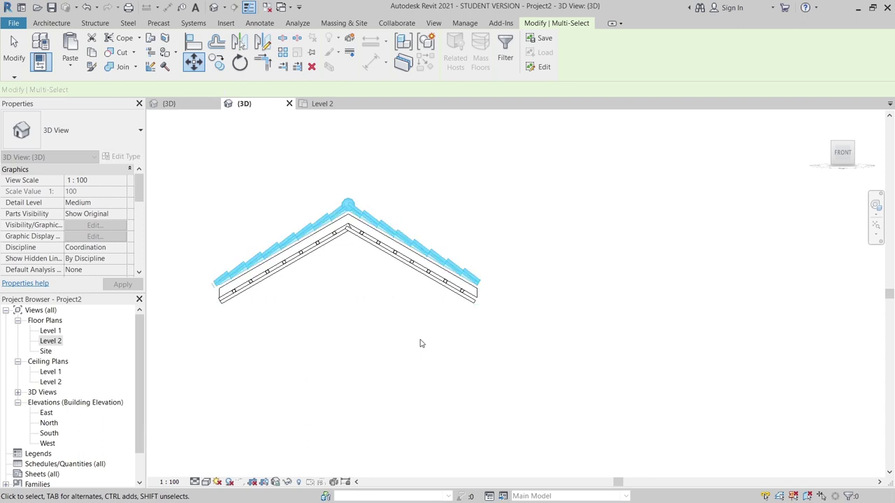
scroll(361, 288, up, 2)
middle_drag(305, 290, 433, 295)
click(433, 295)
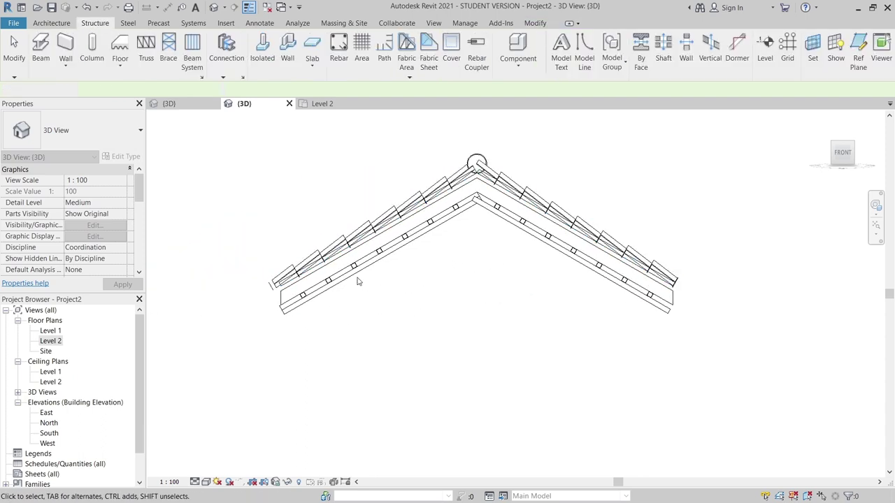
click(361, 281)
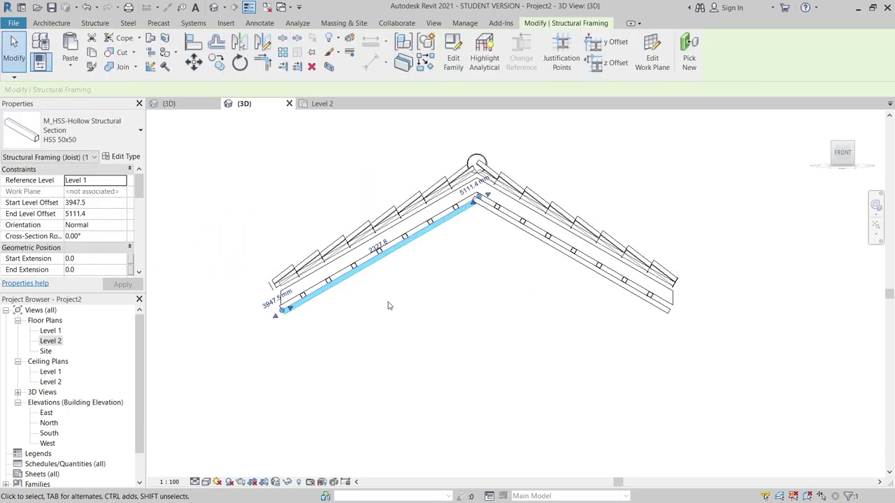
key(s)
key(a)
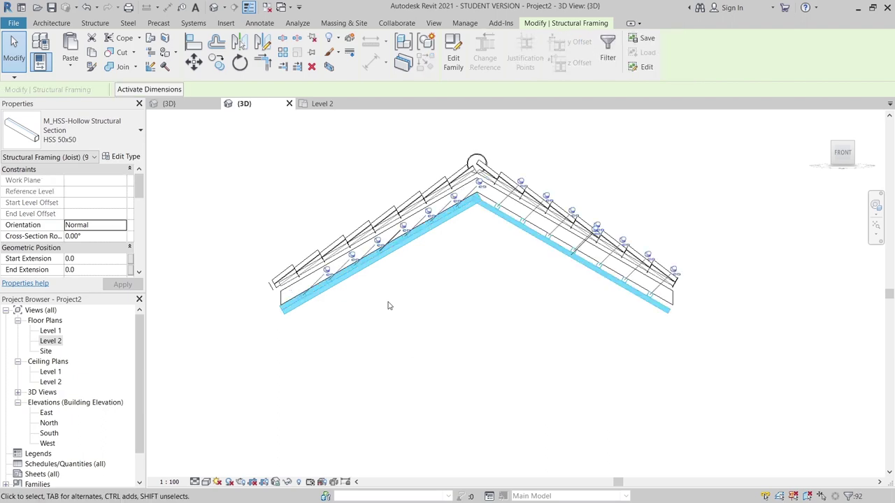
key(o)
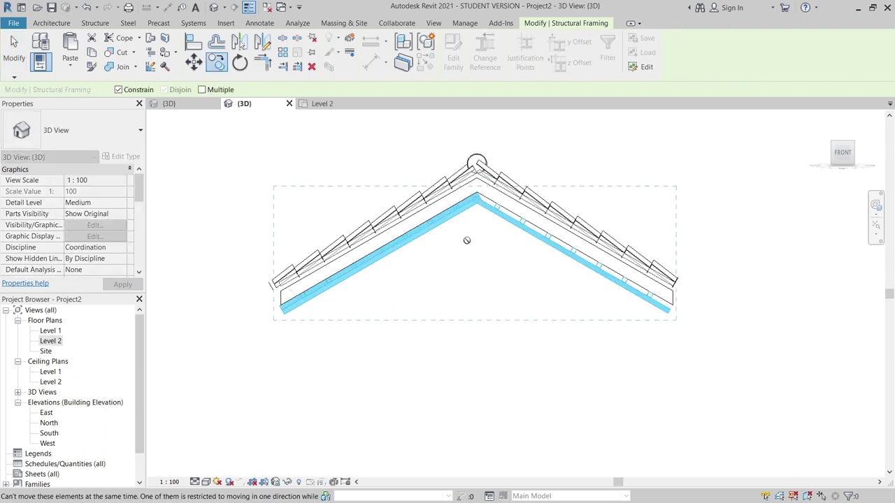
scroll(466, 242, up, 2)
middle_drag(523, 221, 480, 286)
scroll(470, 278, up, 2)
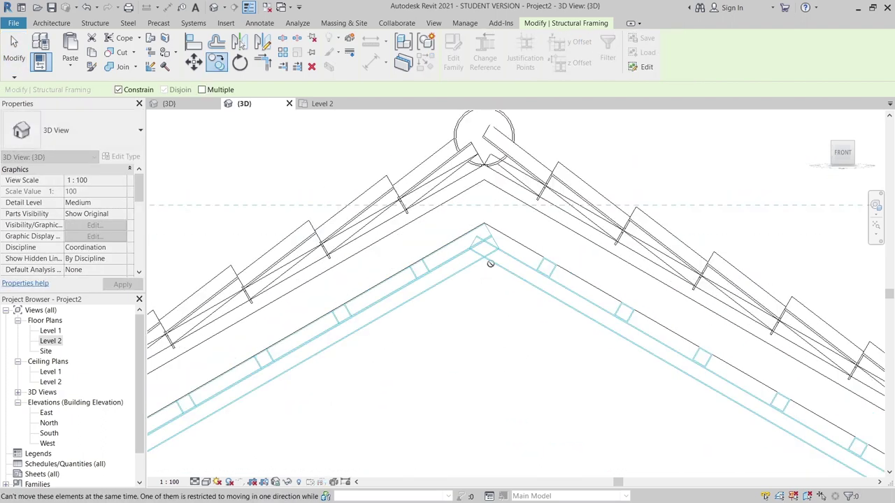
key(Escape)
key(Escape)
shift+middle_drag(463, 278, 483, 284)
middle_drag(493, 242, 631, 203)
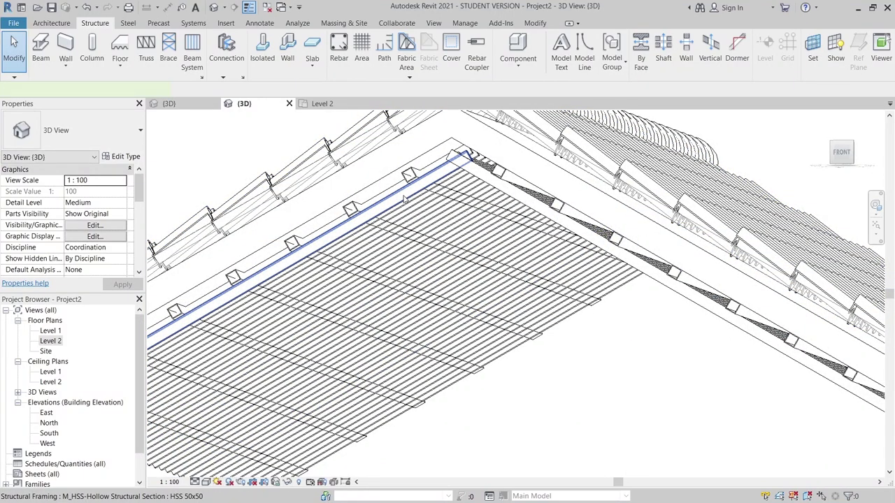
click(404, 200)
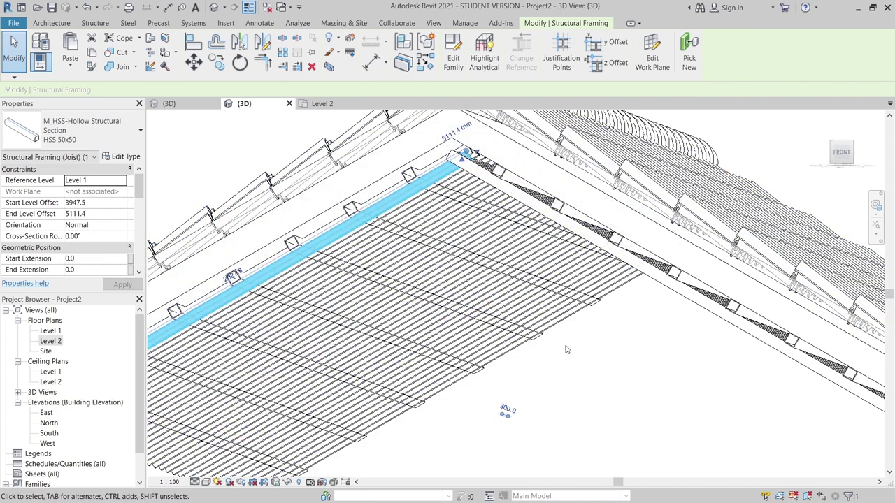
key(Escape)
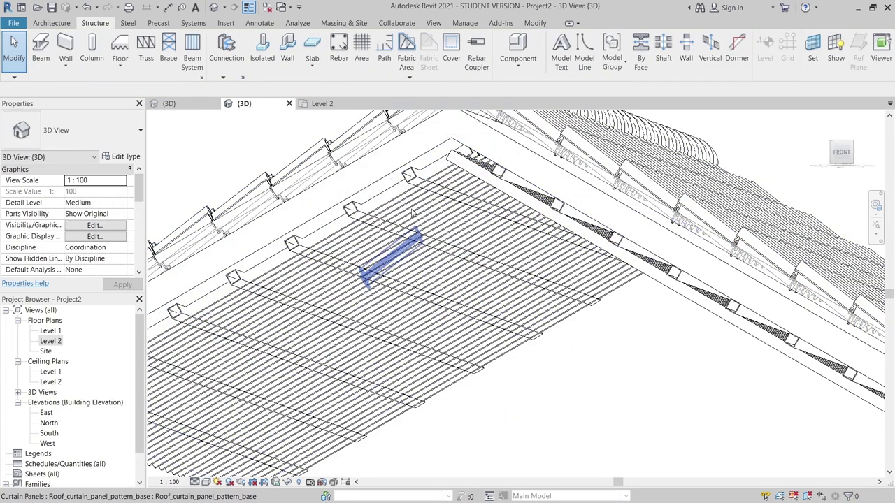
Move the left slope's outer beam system 50 mm perpendicular to the slope, away from the roof underside, with the move unconstrained.
scroll(537, 304, down, 3)
shift+middle_drag(539, 300, 431, 344)
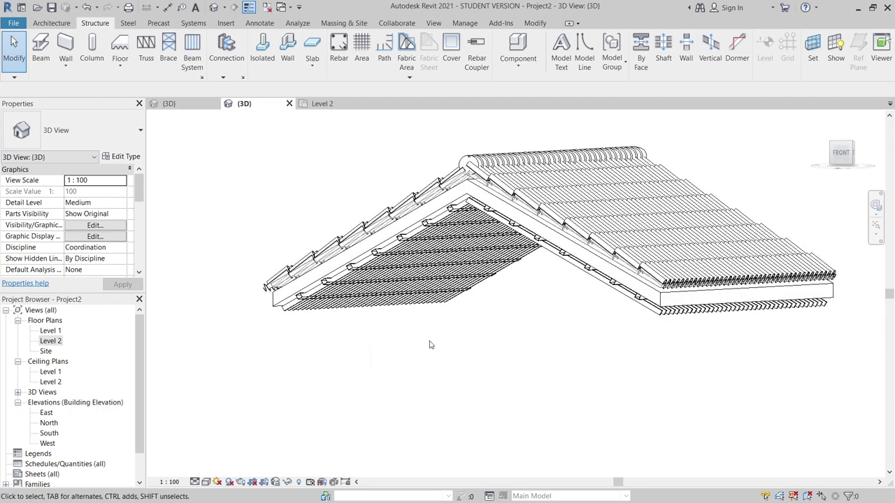
click(333, 313)
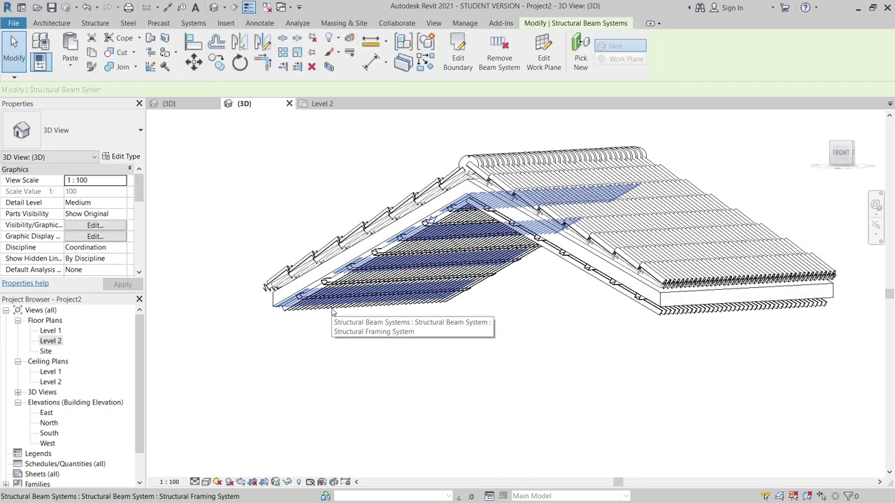
click(843, 153)
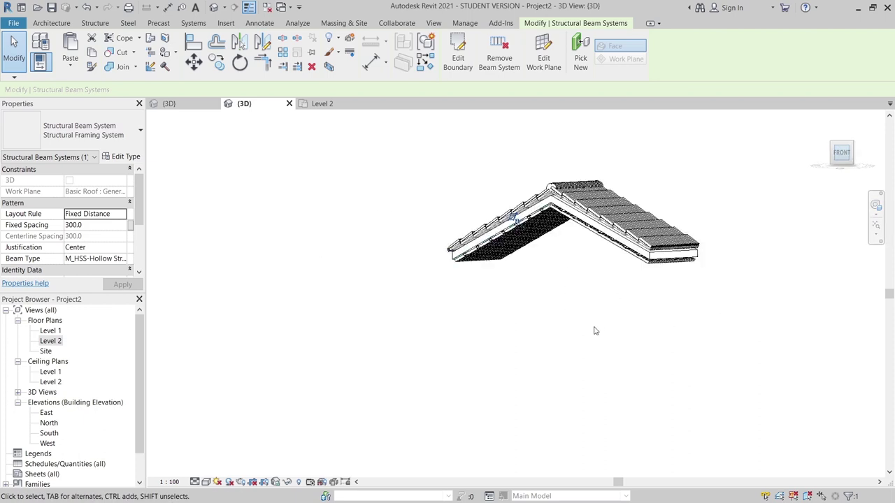
scroll(510, 309, up, 3)
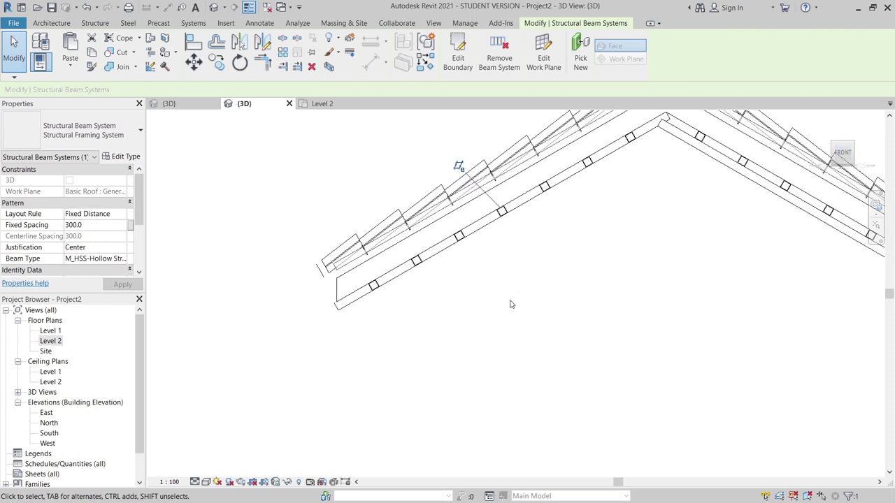
key(m)
key(v)
scroll(513, 305, up, 3)
middle_drag(497, 193, 500, 230)
scroll(498, 161, up, 1)
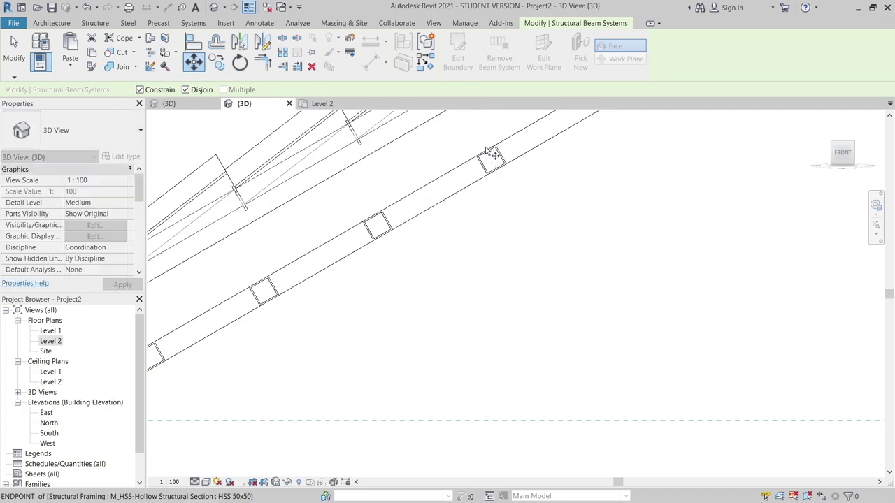
click(484, 171)
click(160, 90)
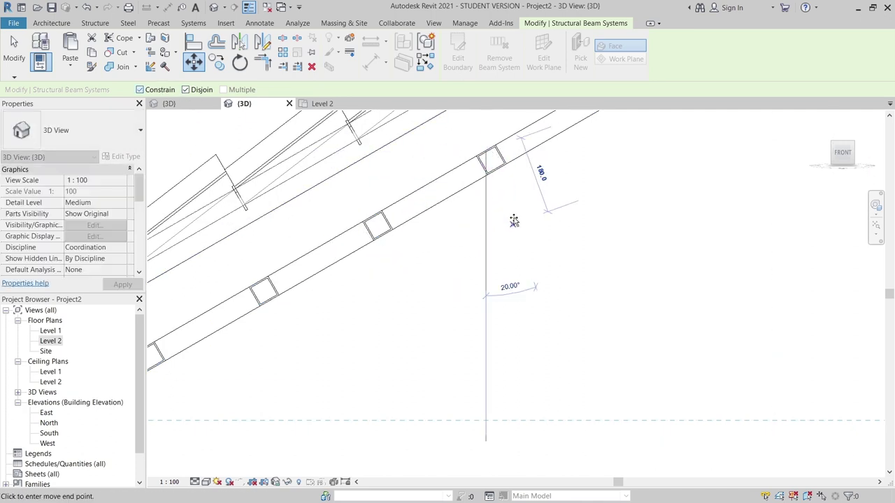
click(525, 257)
key(Escape)
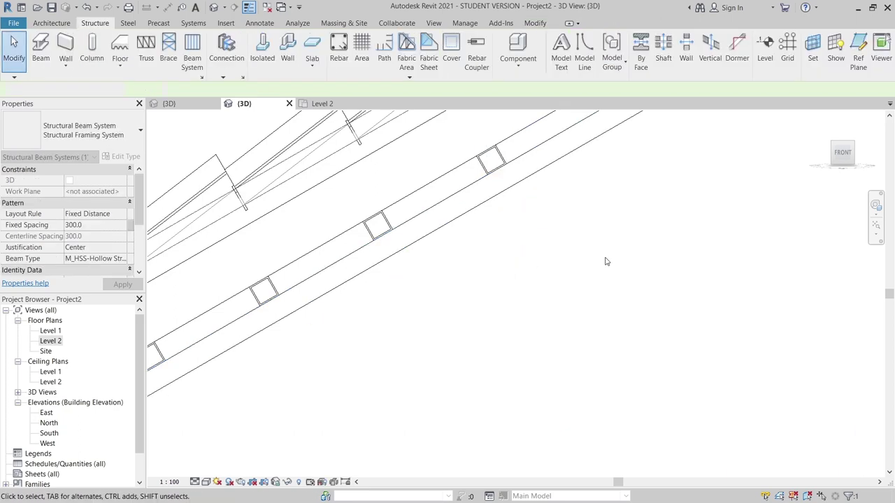
scroll(677, 286, down, 3)
mouse_move(677, 285)
shift+middle_down()
mouse_move(681, 297)
mouse_move(667, 299)
shift+middle_up()
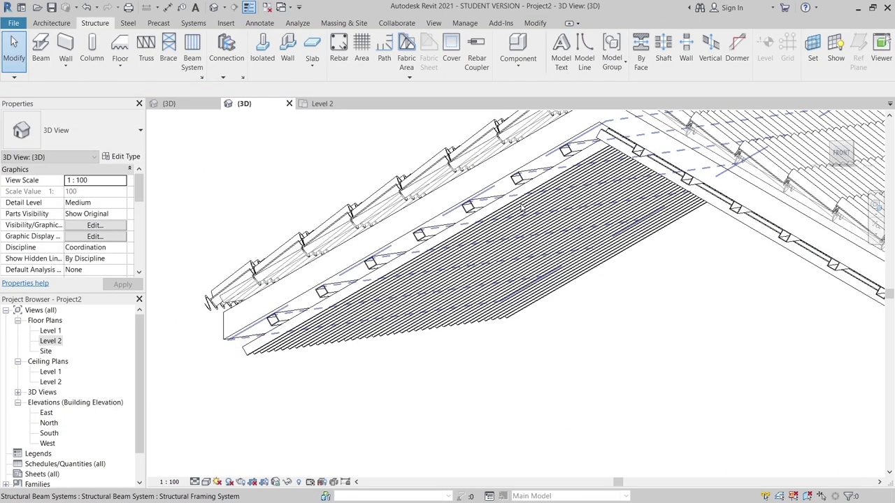
click(595, 370)
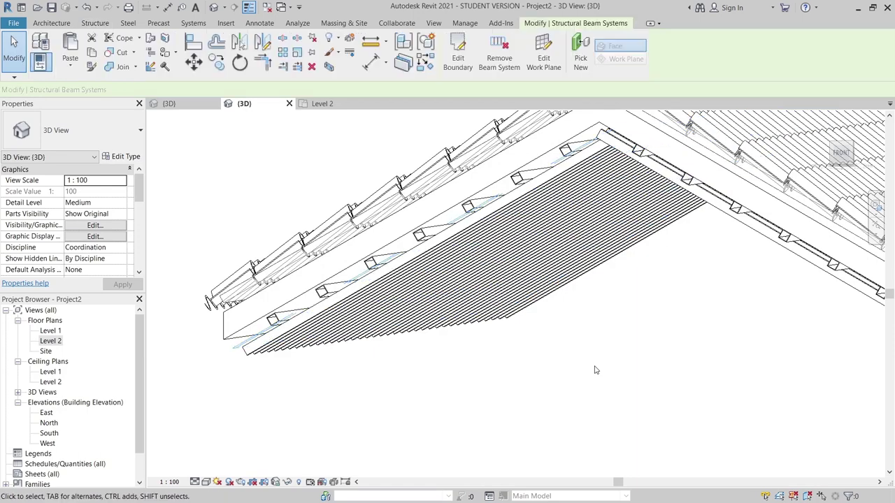
Copy the four beam systems vertically from their meeting point below the ridge to the top ridge endpoint of the roof.
shift+middle_drag(595, 351, 751, 330)
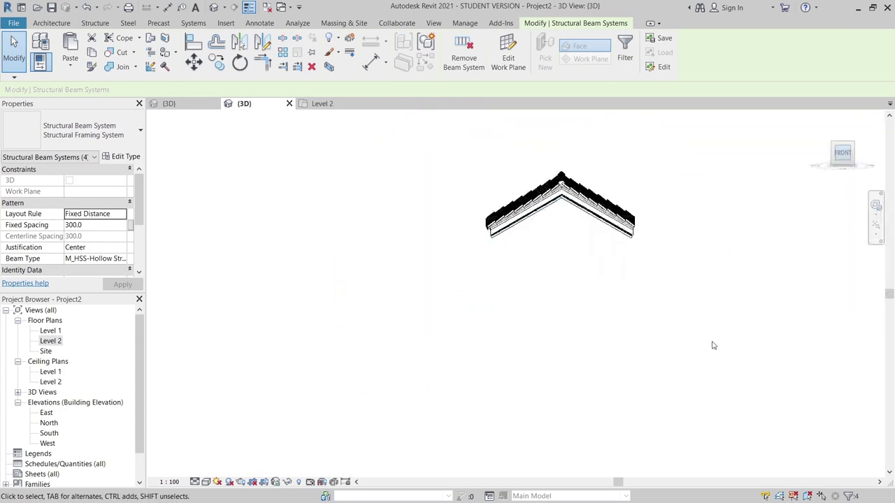
key(m)
key(v)
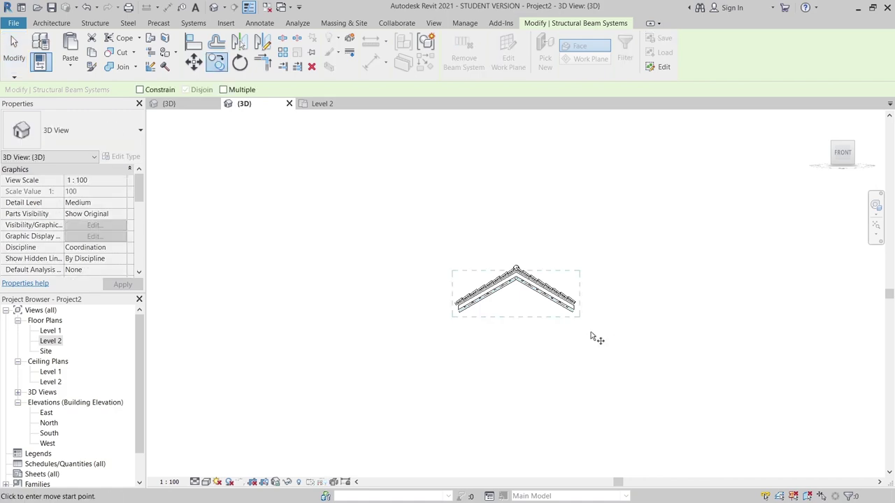
scroll(521, 300, up, 6)
middle_drag(521, 258, 531, 272)
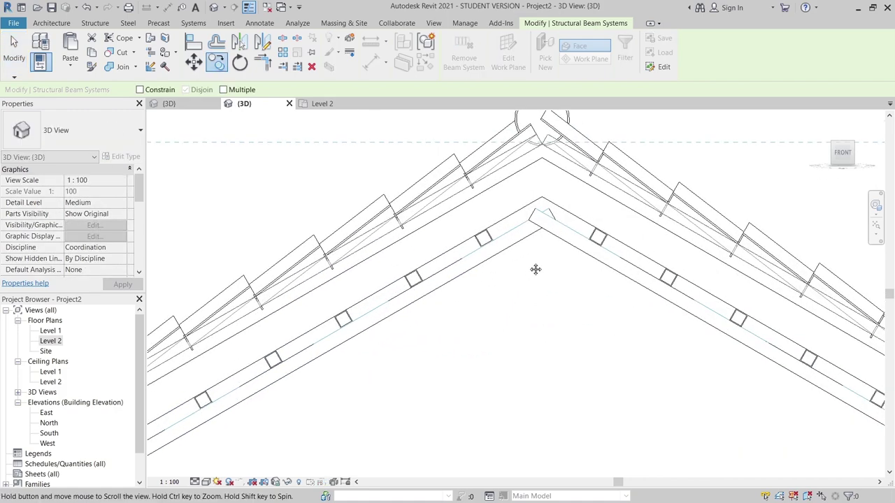
click(543, 231)
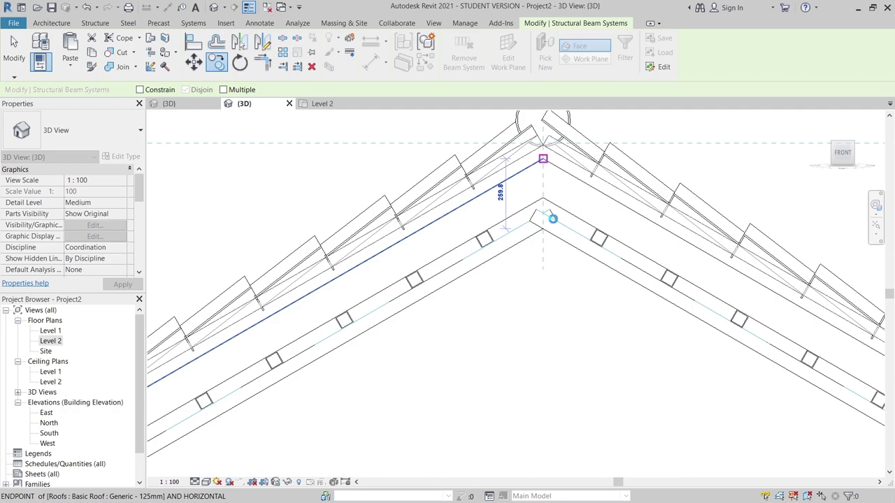
click(543, 158)
click(593, 350)
scroll(593, 349, down, 2)
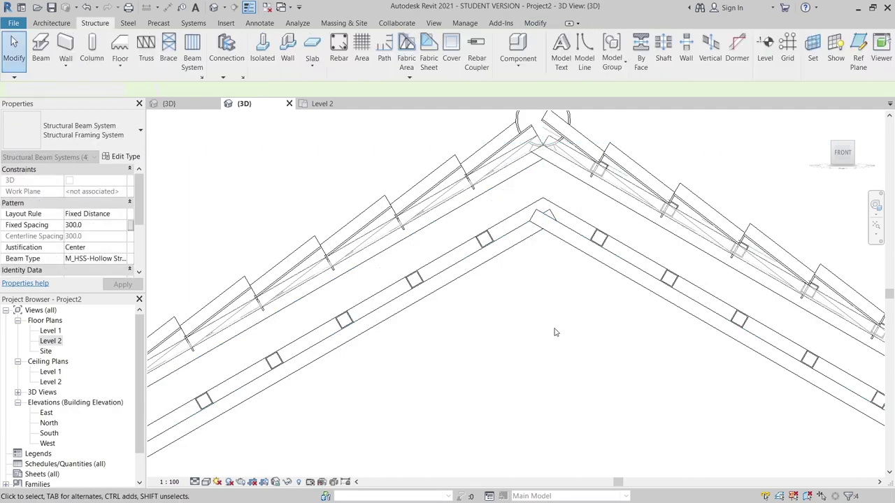
Switch the 3D view from hidden lines to a visual style that shows the tiles and framing in their material colours.
shift+middle_drag(594, 350, 578, 370)
scroll(558, 323, down, 1)
middle_drag(558, 324, 593, 152)
shift+middle_drag(521, 396, 481, 389)
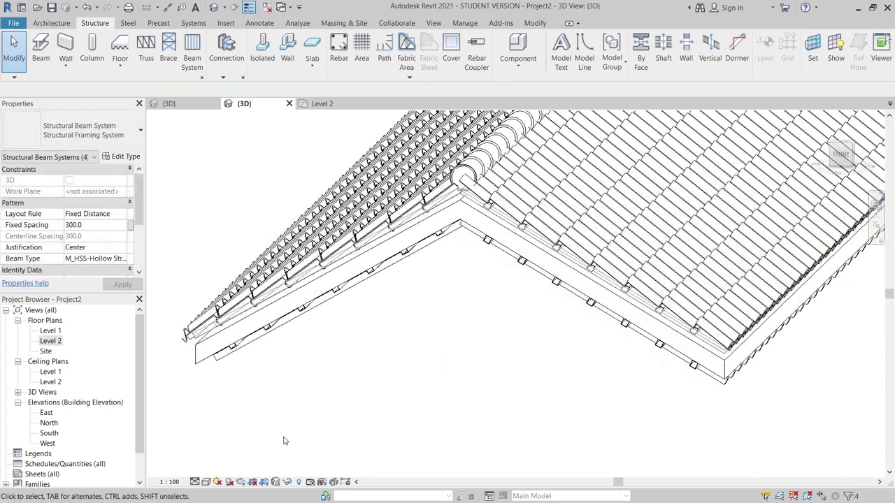
shift+middle_drag(316, 413, 376, 431)
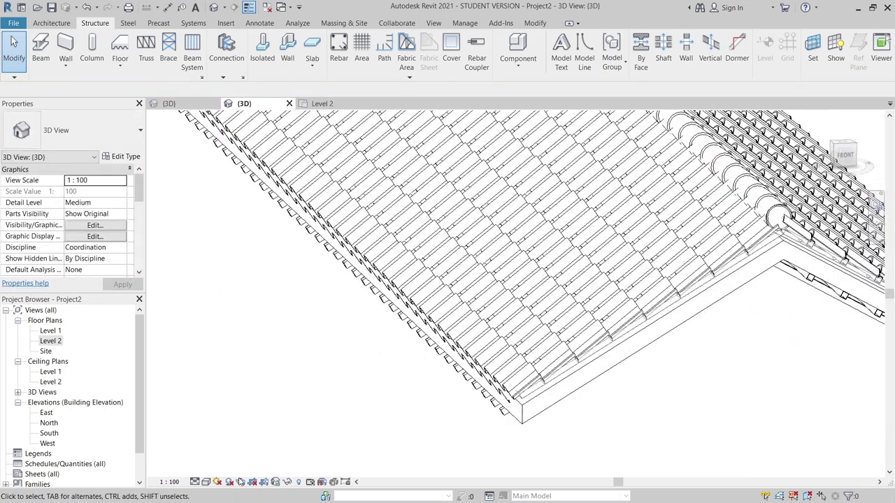
click(208, 482)
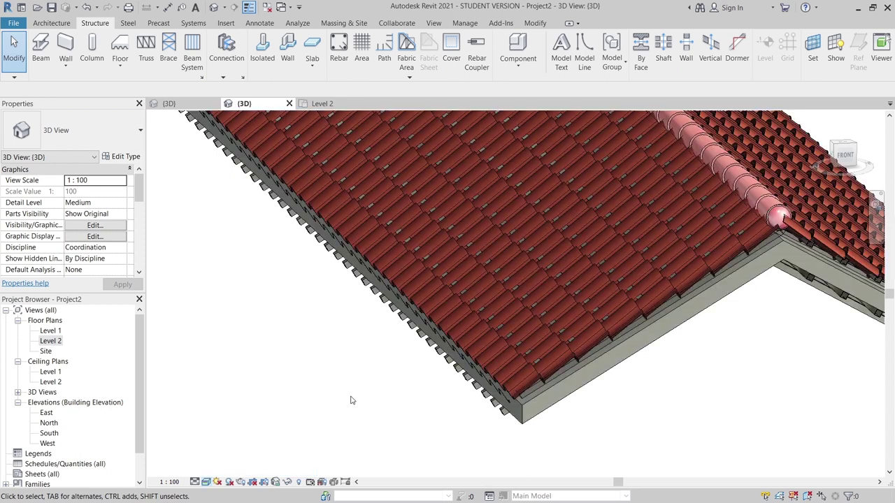
Examine the tiles, ridge cap and the framing above and below the roof from several sides.
shift+middle_drag(693, 385, 616, 345)
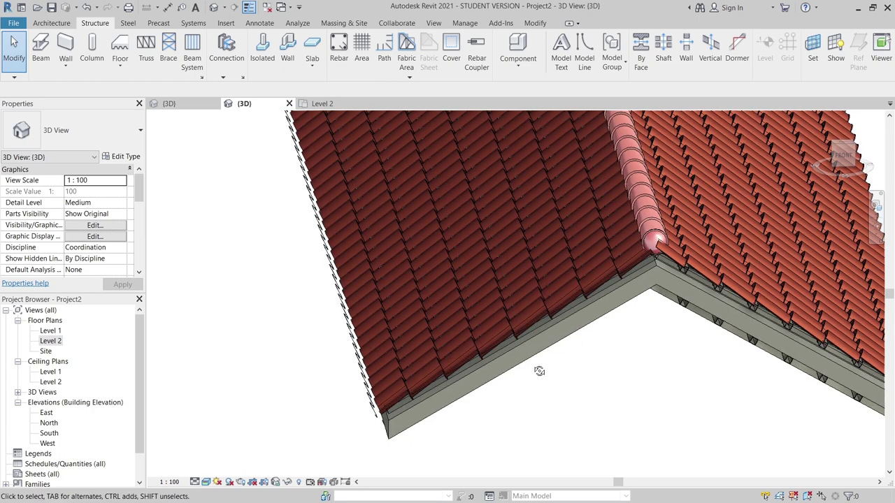
shift+middle_drag(539, 371, 458, 266)
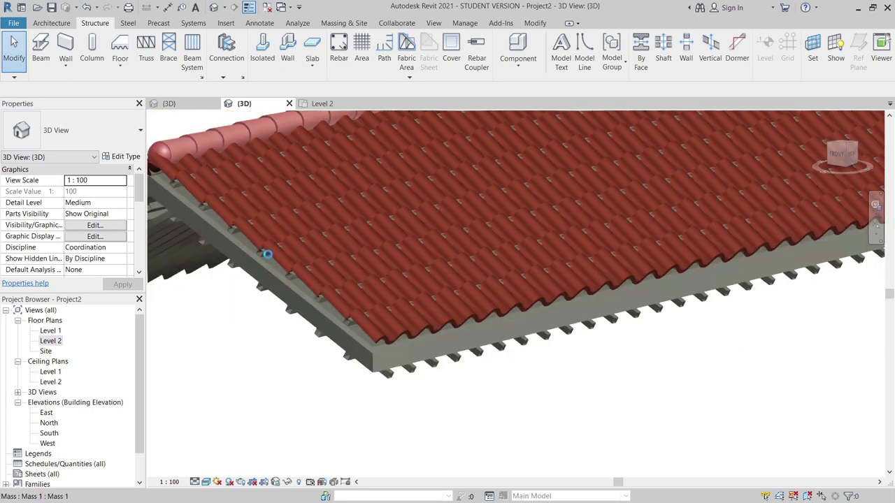
scroll(430, 367, down, 3)
shift+middle_drag(429, 368, 539, 393)
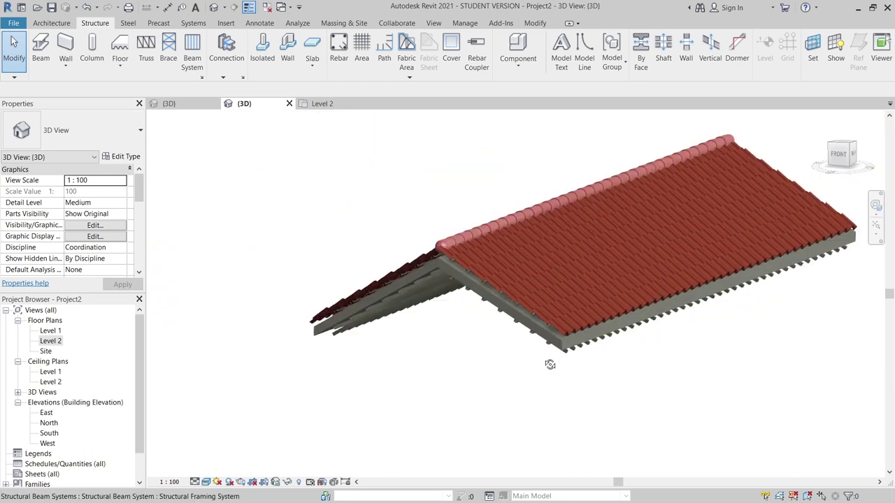
scroll(532, 386, up, 3)
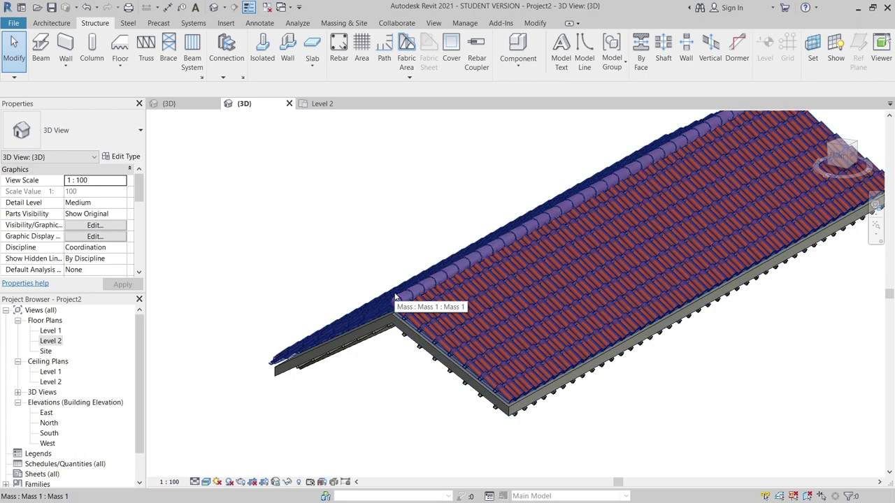
shift+middle_drag(769, 430, 420, 237)
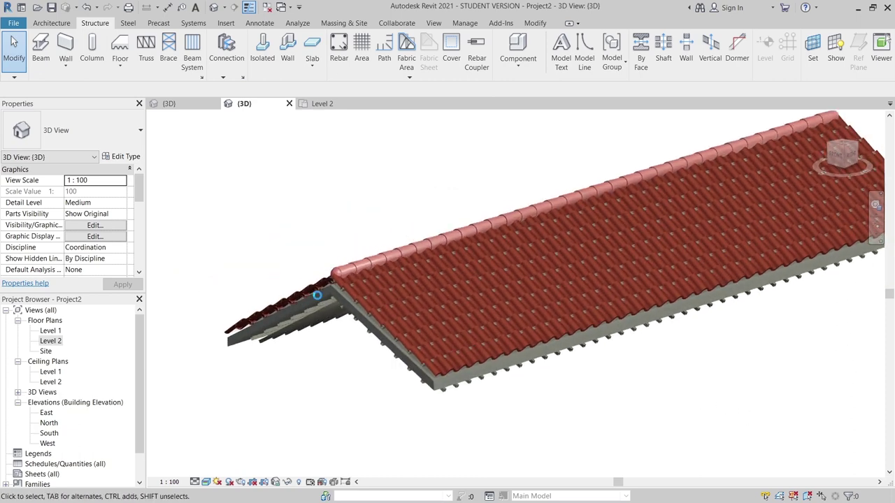
Set both the tile material and the fill material of the ridge cap's type to Copper.
scroll(329, 280, up, 4)
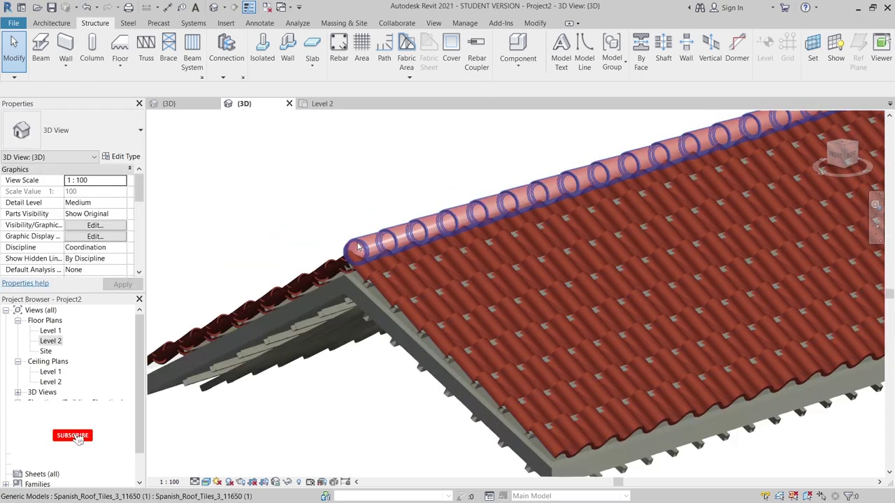
click(357, 247)
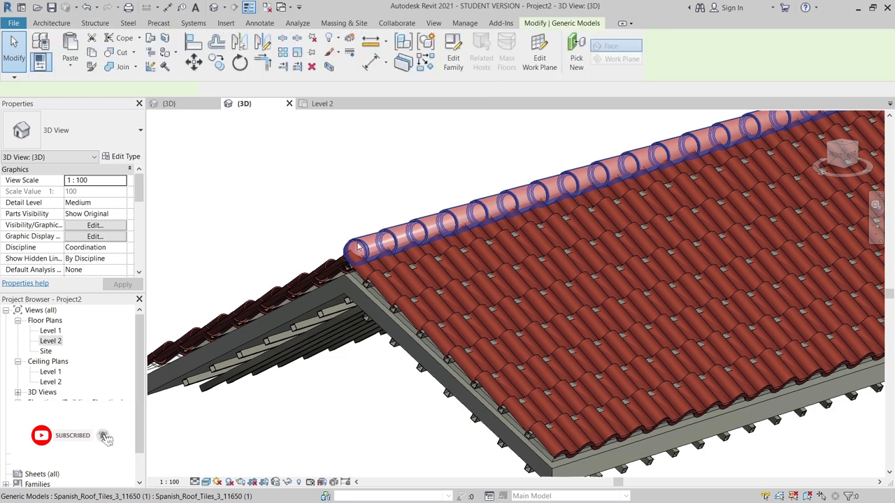
click(123, 158)
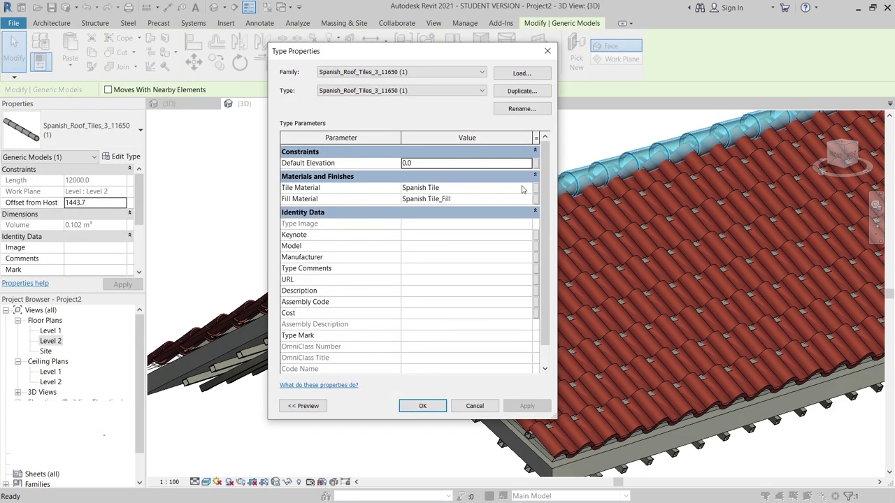
click(529, 189)
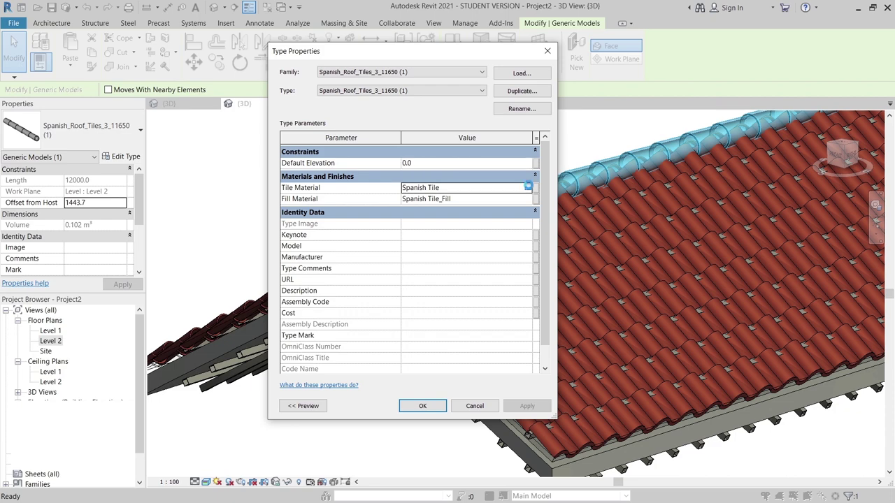
click(528, 187)
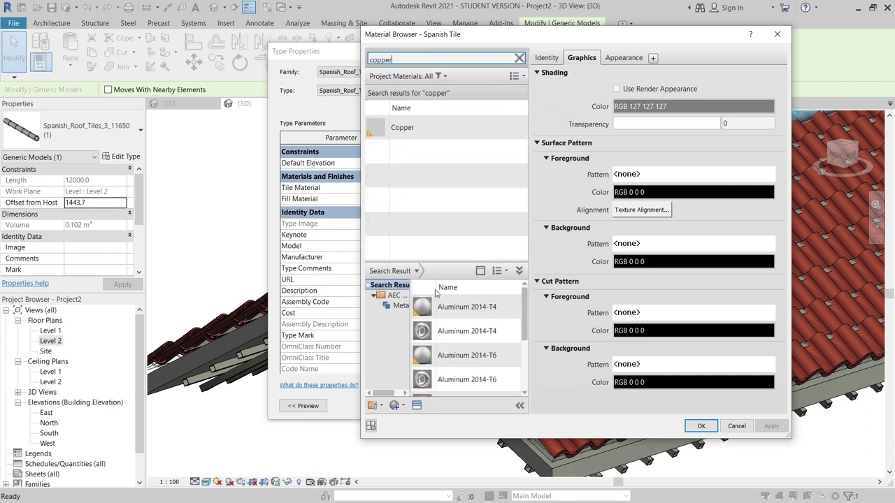
double_click(421, 136)
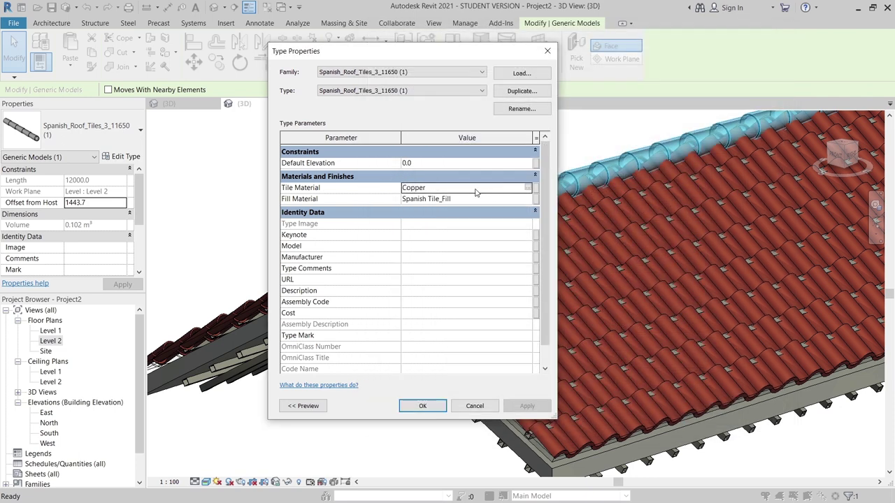
click(468, 199)
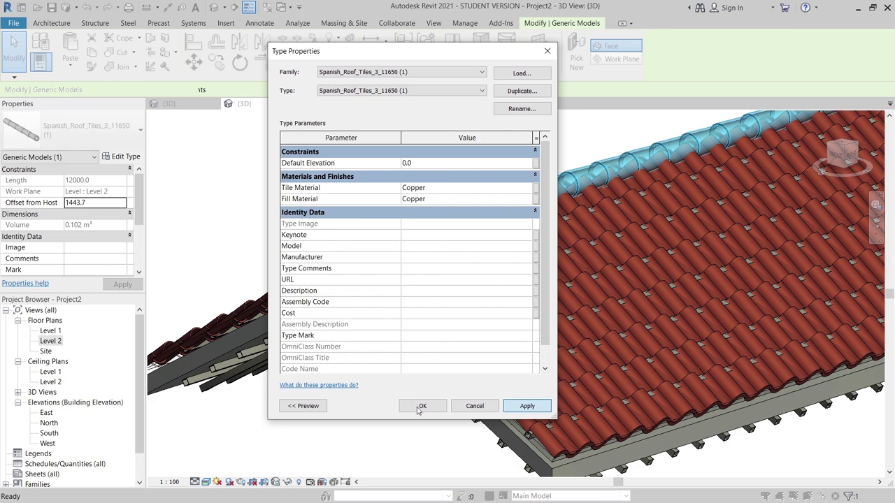
click(422, 406)
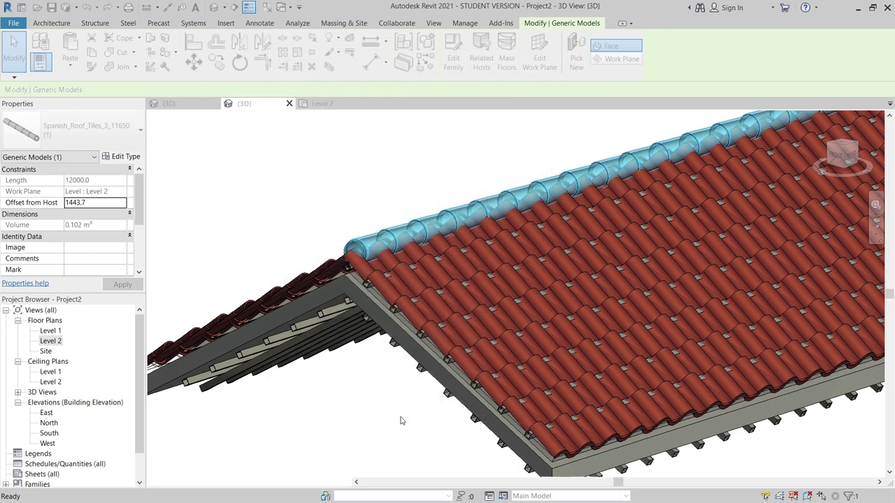
click(357, 420)
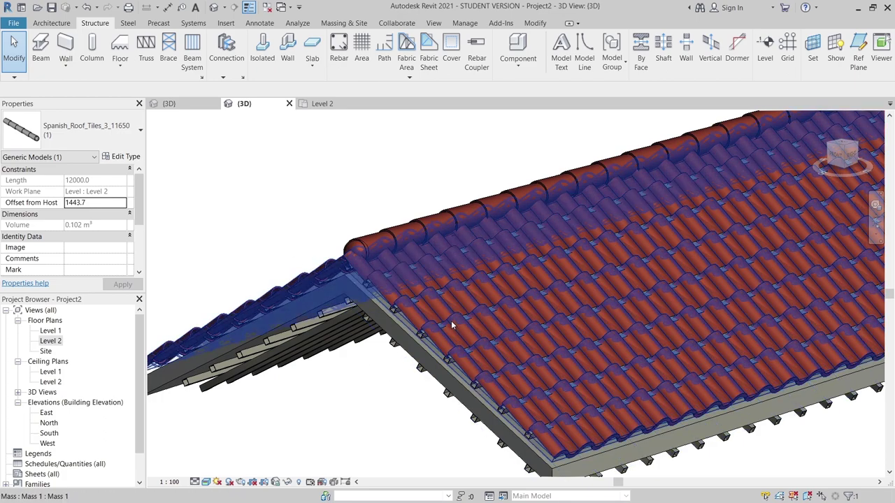
click(360, 199)
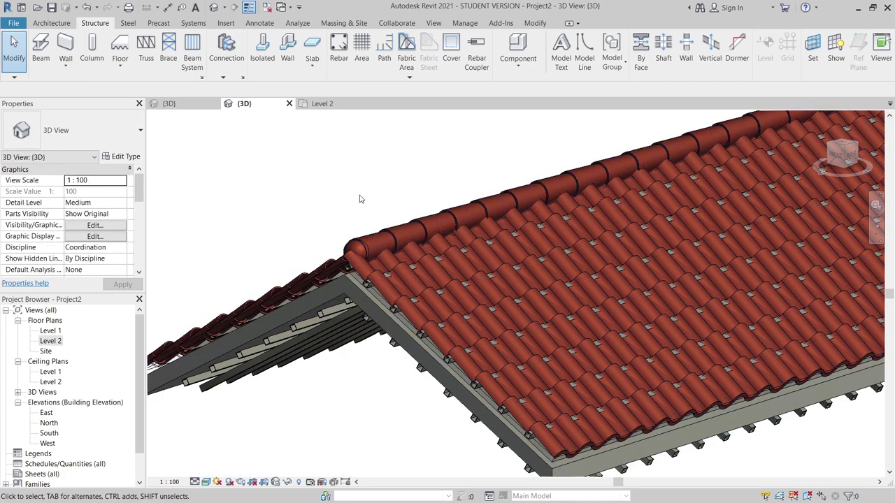